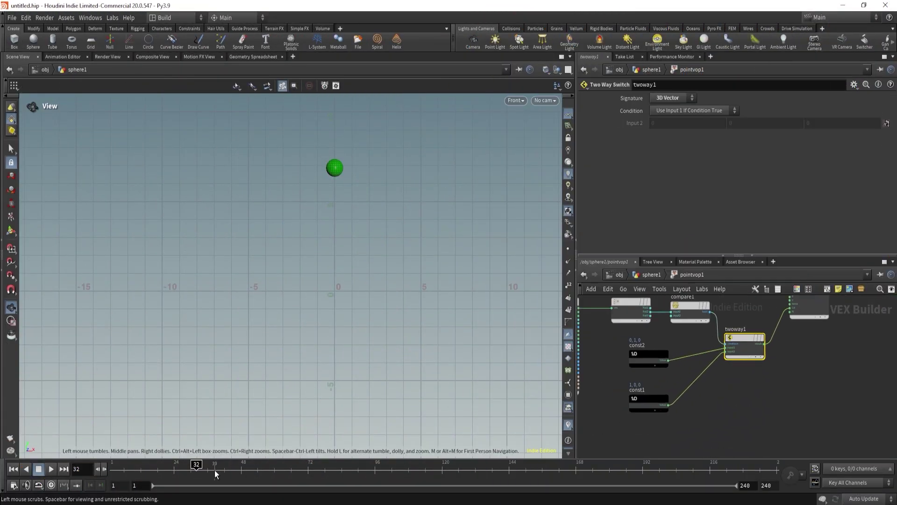
{"action": "left_click_drag", "start_coordinate": [214, 470], "coordinate": [250, 474]}
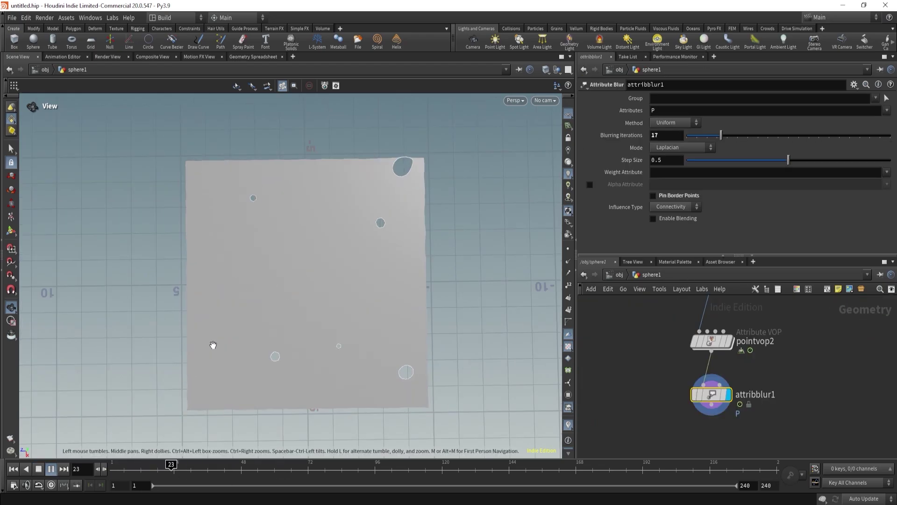
{"action": "left_click_drag", "start_coordinate": [214, 345], "coordinate": [207, 340]}
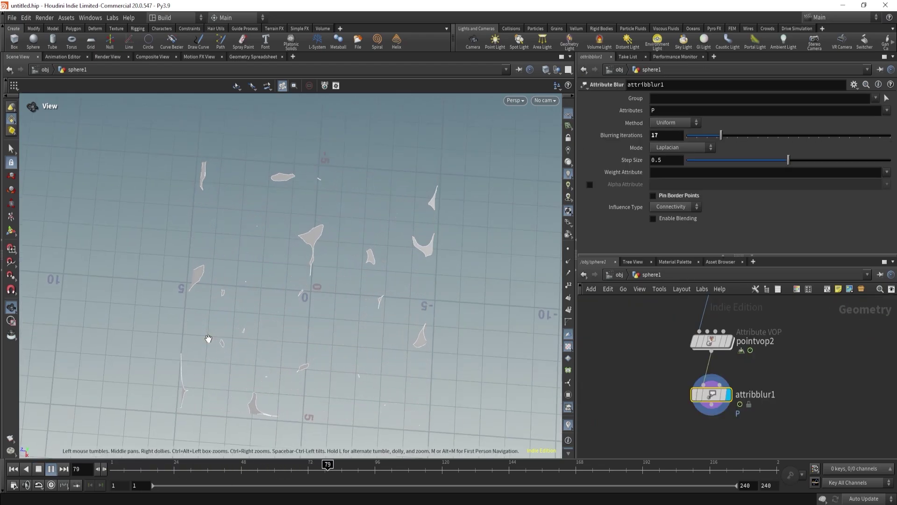
{"action": "mouse_move", "coordinate": [206, 465]}
{"action": "left_mouse_down"}
{"action": "mouse_move", "coordinate": [185, 464]}
{"action": "mouse_move", "coordinate": [290, 465]}
{"action": "mouse_move", "coordinate": [170, 466]}
{"action": "mouse_move", "coordinate": [232, 480]}
{"action": "mouse_move", "coordinate": [311, 468]}
{"action": "left_mouse_up"}
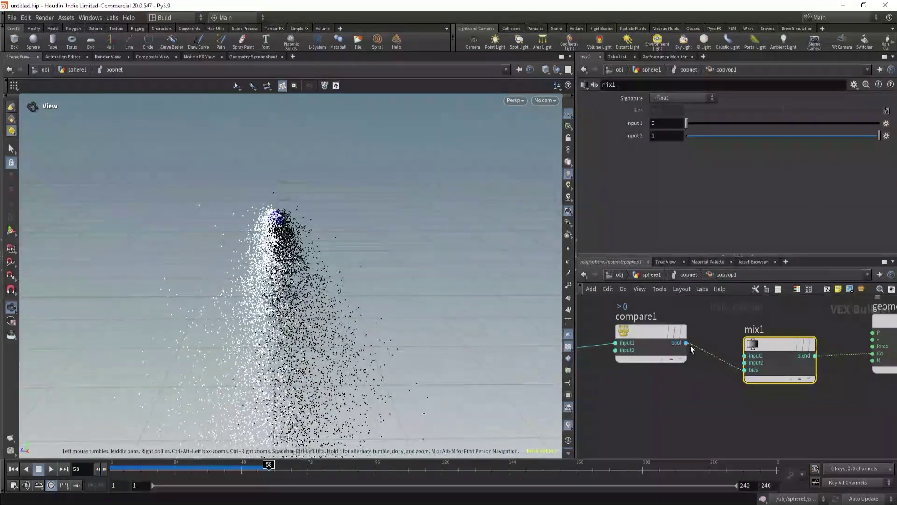
{"action": "scroll", "coordinate": [722, 360], "scroll_direction": "down", "scroll_amount": 3}
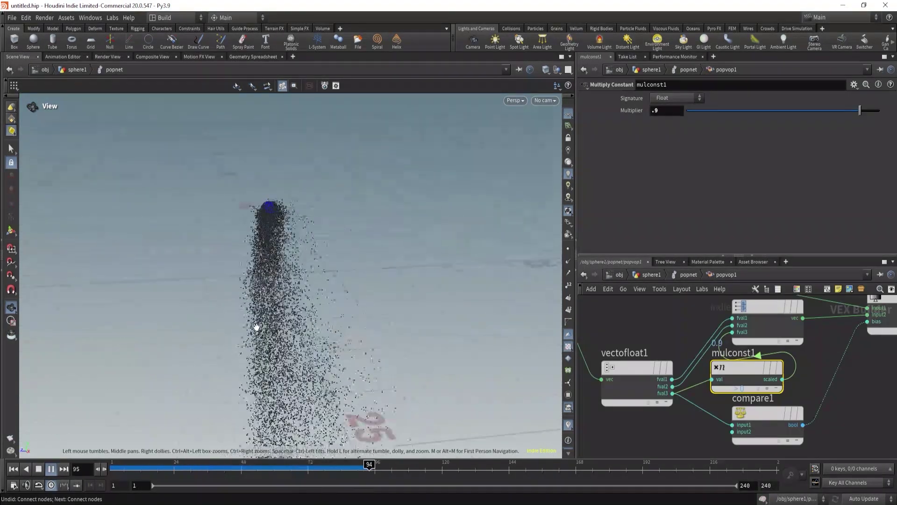
{"action": "left_click", "coordinate": [41, 471]}
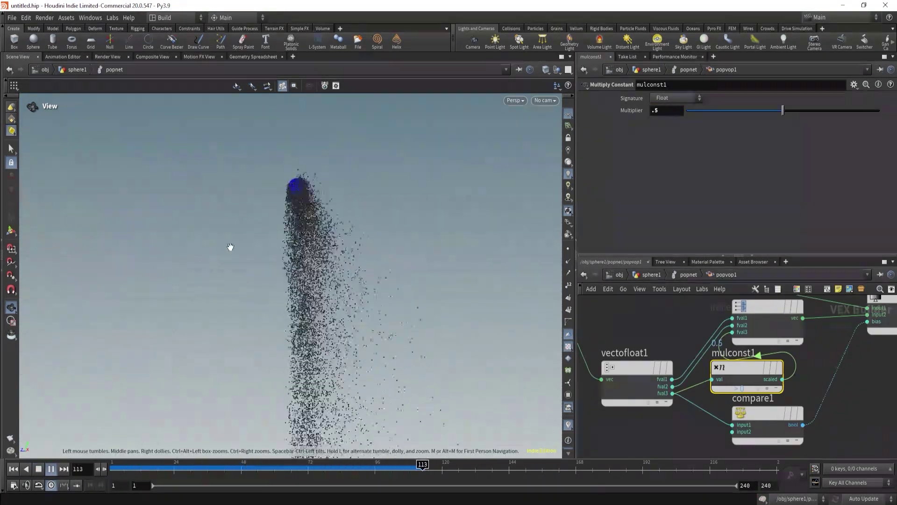
{"action": "scroll", "coordinate": [294, 224], "scroll_direction": "up", "scroll_amount": 3}
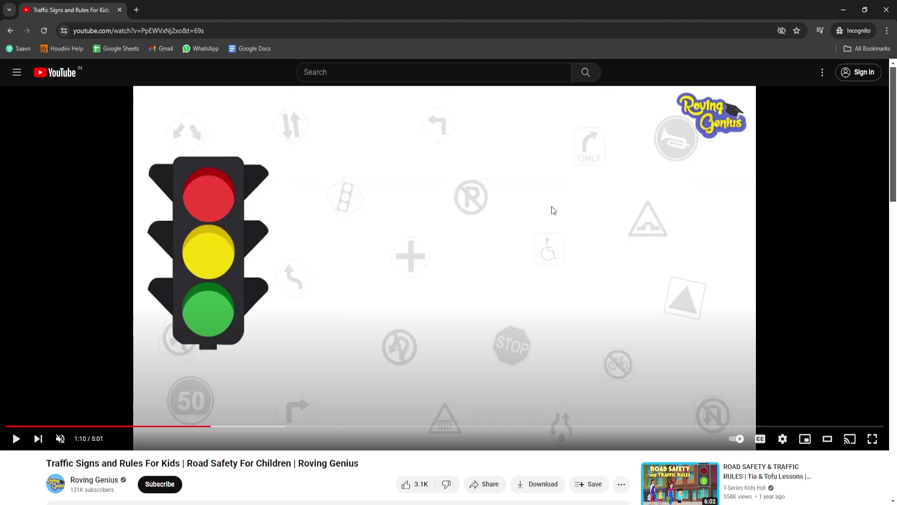
In the browser, play the YouTube traffic signals video, pausing at the red-light and green-light scenes
{"action": "left_click", "coordinate": [551, 210]}
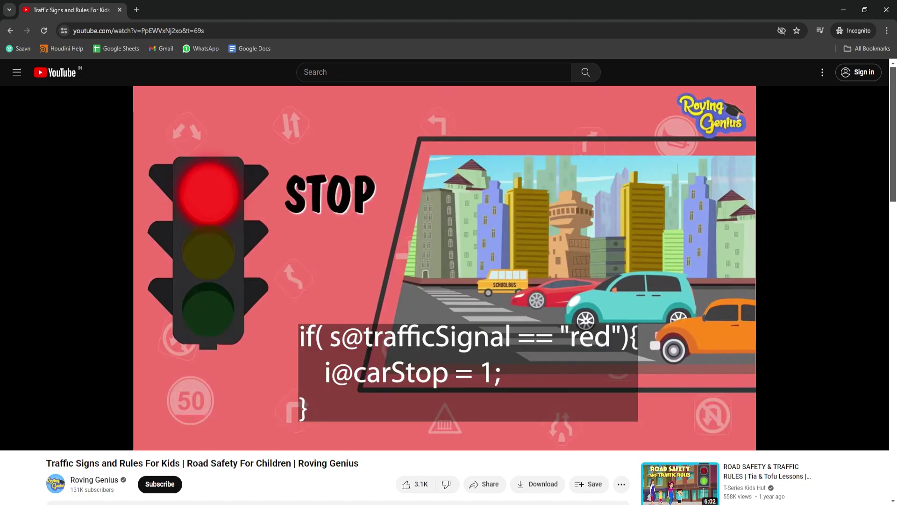
{"action": "left_click", "coordinate": [551, 206]}
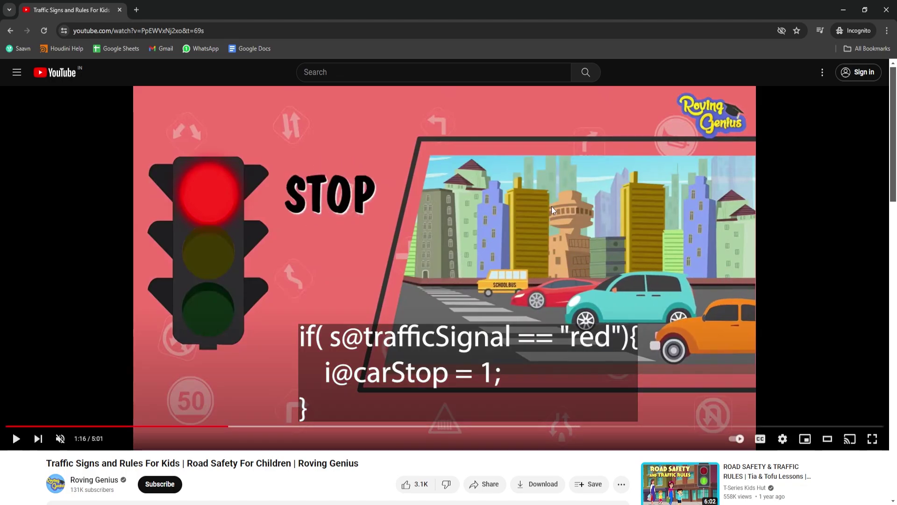
{"action": "left_click", "coordinate": [551, 206]}
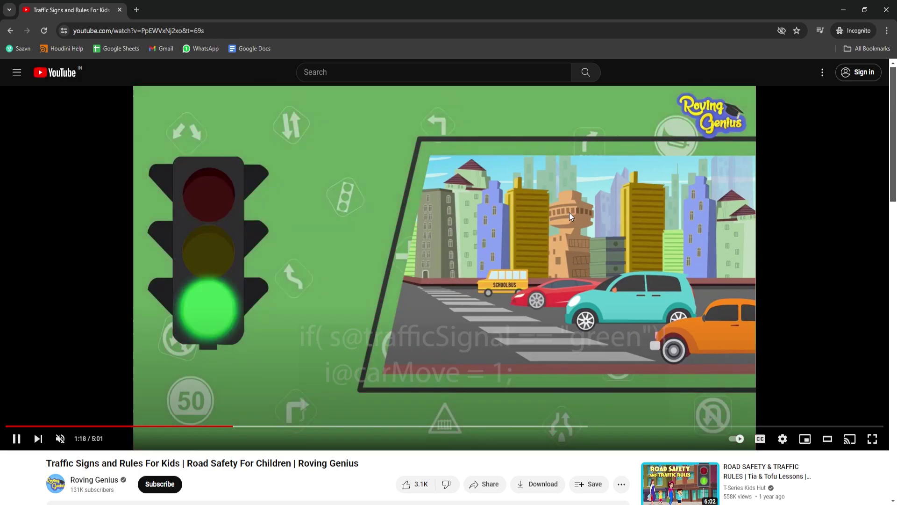
{"action": "left_click", "coordinate": [570, 212]}
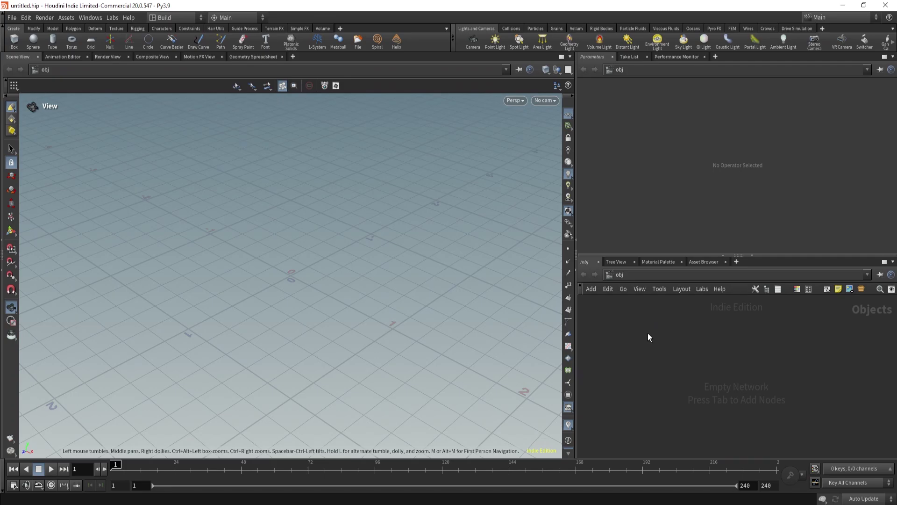
In Houdini, add a Sphere (Polygons) object to the empty scene and open its geometry network
{"action": "key", "text": "Tab"}
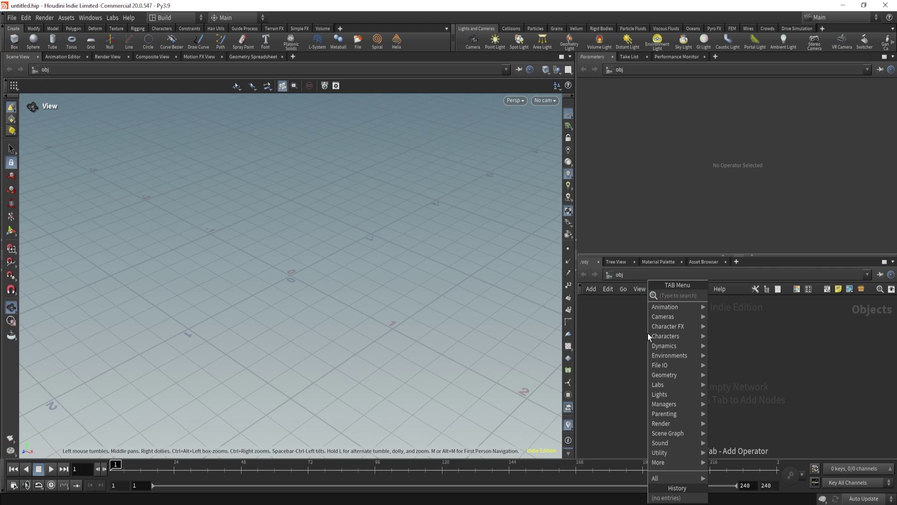
{"action": "type", "text": "sphere"}
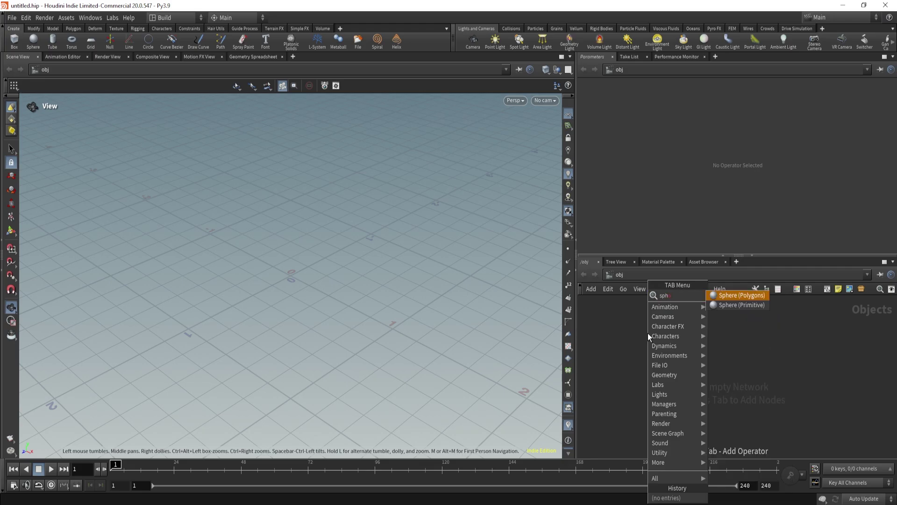
{"action": "key", "text": "Return"}
{"action": "left_click", "coordinate": [647, 332]}
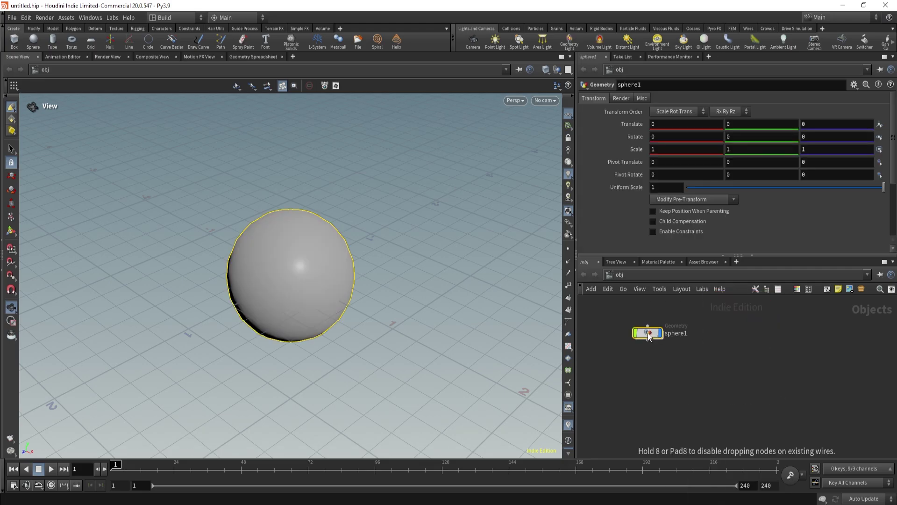
Set the sphere's Center Y to 10
{"action": "scroll", "coordinate": [474, 231], "scroll_direction": "down", "scroll_amount": 3}
{"action": "left_click_drag", "start_coordinate": [467, 232], "coordinate": [372, 209]}
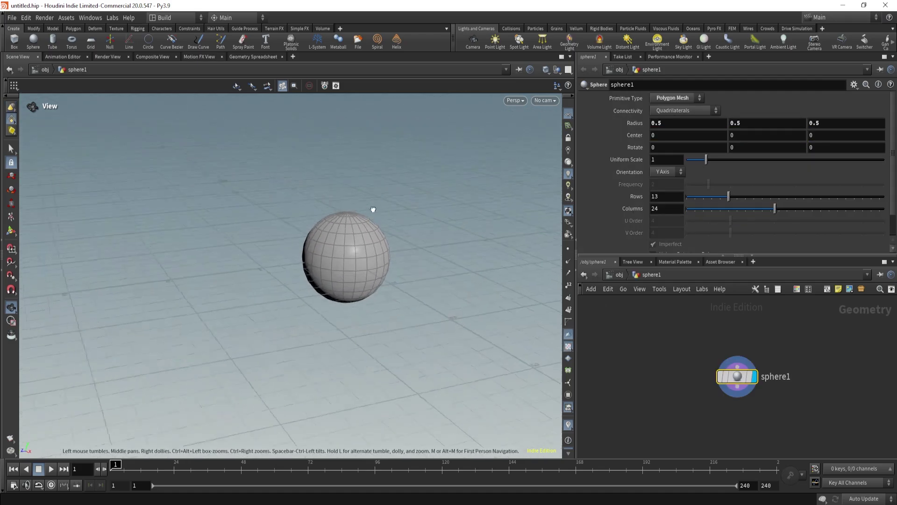
{"action": "left_click", "coordinate": [732, 135]}
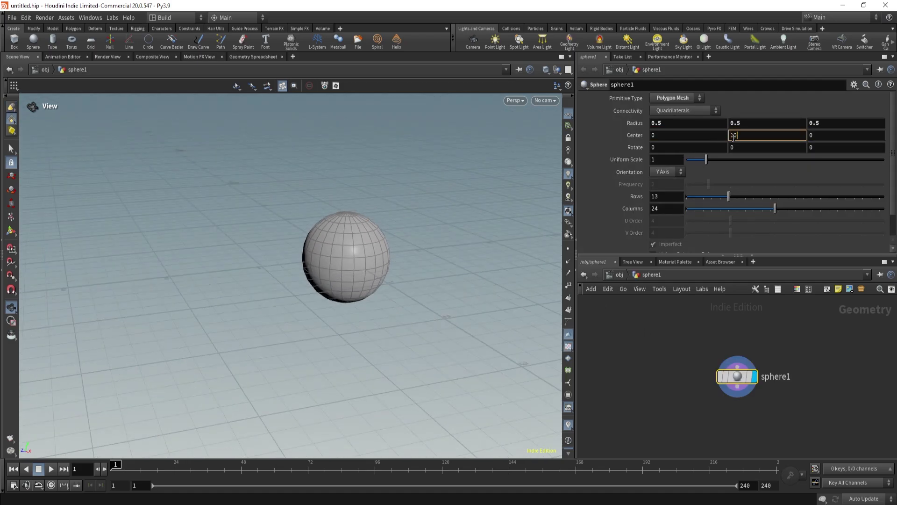
{"action": "type", "text": "10"}
{"action": "key", "text": "Return"}
{"action": "left_click_drag", "start_coordinate": [402, 150], "coordinate": [340, 300]}
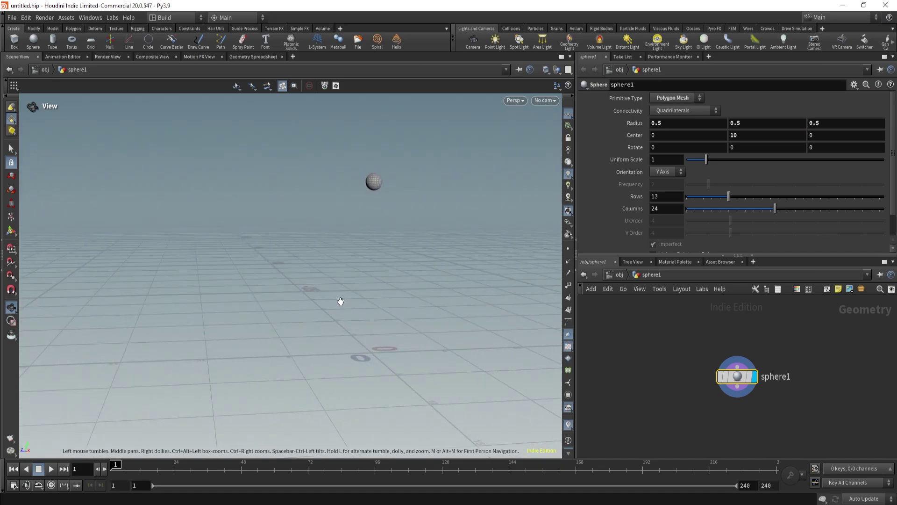
Keyframe the sphere's Center Y at 10 on frame 1 and at -10 on frame 125, and scrub through the motion
{"action": "left_click", "coordinate": [734, 138], "text": "alt"}
{"action": "left_click", "coordinate": [458, 465]}
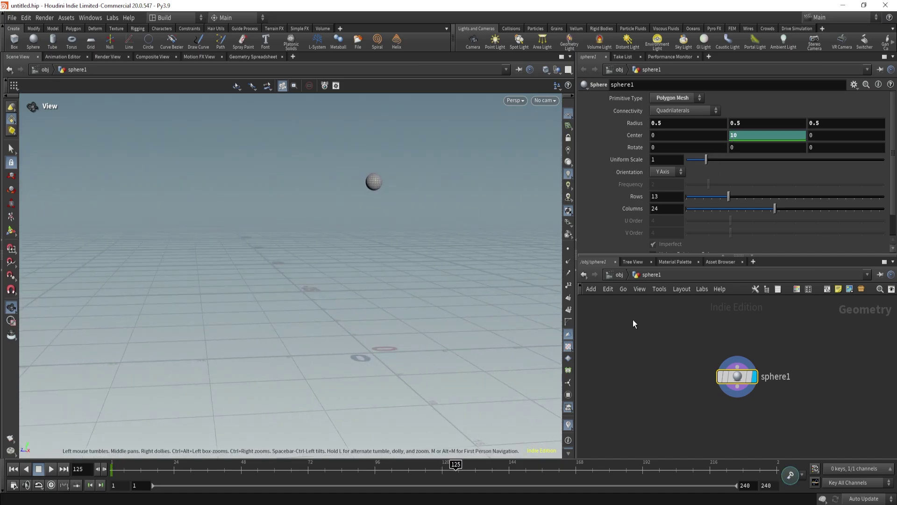
{"action": "left_click", "coordinate": [745, 135]}
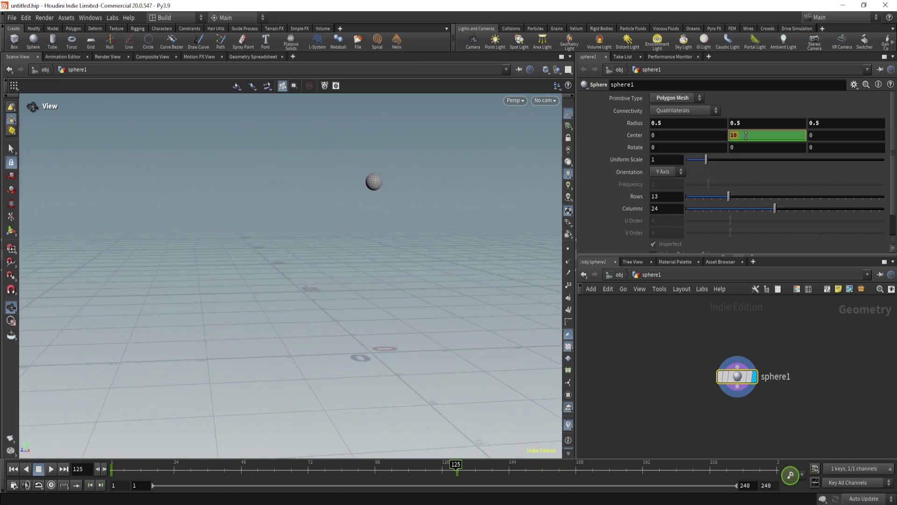
{"action": "type", "text": "-10"}
{"action": "key", "text": "Return"}
{"action": "left_click", "coordinate": [252, 465]}
{"action": "left_click_drag", "start_coordinate": [266, 379], "coordinate": [360, 360]}
{"action": "left_click_drag", "start_coordinate": [252, 465], "coordinate": [207, 465]}
{"action": "left_click_drag", "start_coordinate": [364, 325], "coordinate": [352, 292]}
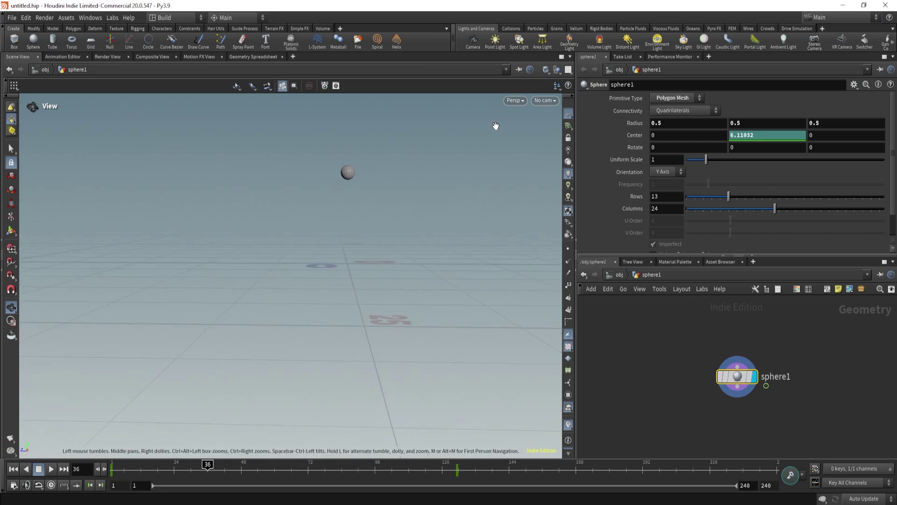
Switch the viewport to the Front view
{"action": "left_click", "coordinate": [516, 101]}
{"action": "mouse_move", "coordinate": [536, 120]}
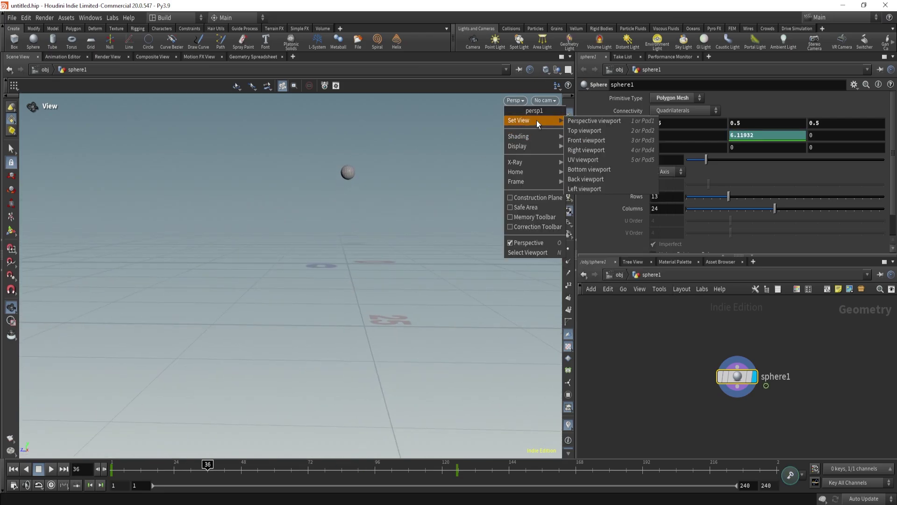
{"action": "left_click", "coordinate": [582, 140]}
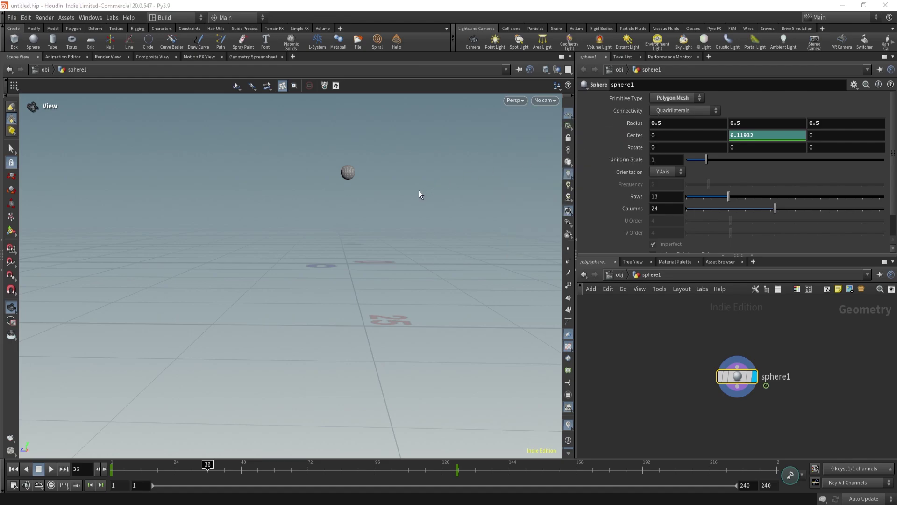
{"action": "key", "text": "space+3"}
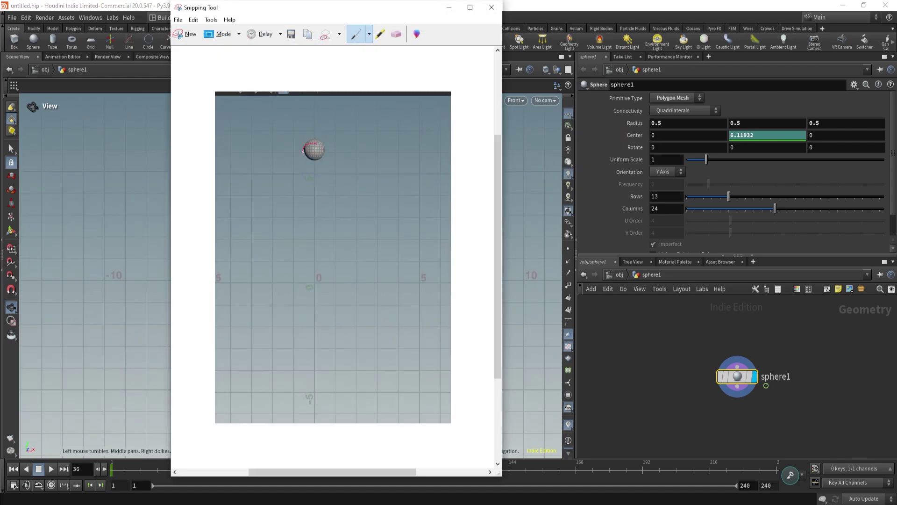
Draw the sphere's downward path with the pen on a Snipping Tool capture of the front view
{"action": "mouse_move", "coordinate": [303, 149]}
{"action": "left_mouse_down"}
{"action": "mouse_move", "coordinate": [317, 285]}
{"action": "mouse_move", "coordinate": [282, 283]}
{"action": "mouse_move", "coordinate": [307, 312]}
{"action": "left_mouse_up"}
{"action": "left_click_drag", "start_coordinate": [305, 291], "coordinate": [323, 308]}
{"action": "left_click_drag", "start_coordinate": [322, 302], "coordinate": [329, 306]}
{"action": "left_click_drag", "start_coordinate": [331, 281], "coordinate": [338, 314]}
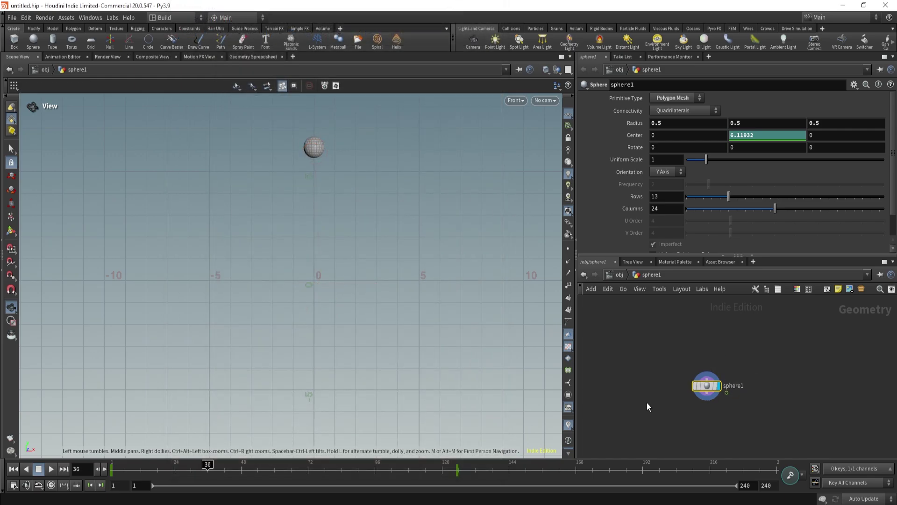
Add a Point VOP node below the sphere node and wire the sphere into its first input
{"action": "scroll", "coordinate": [655, 367], "scroll_direction": "down", "scroll_amount": 2}
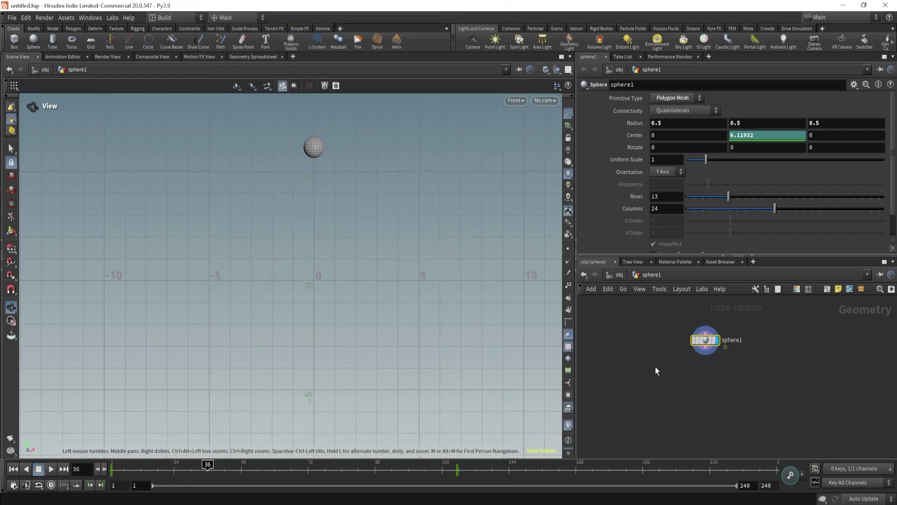
{"action": "key", "text": "Tab"}
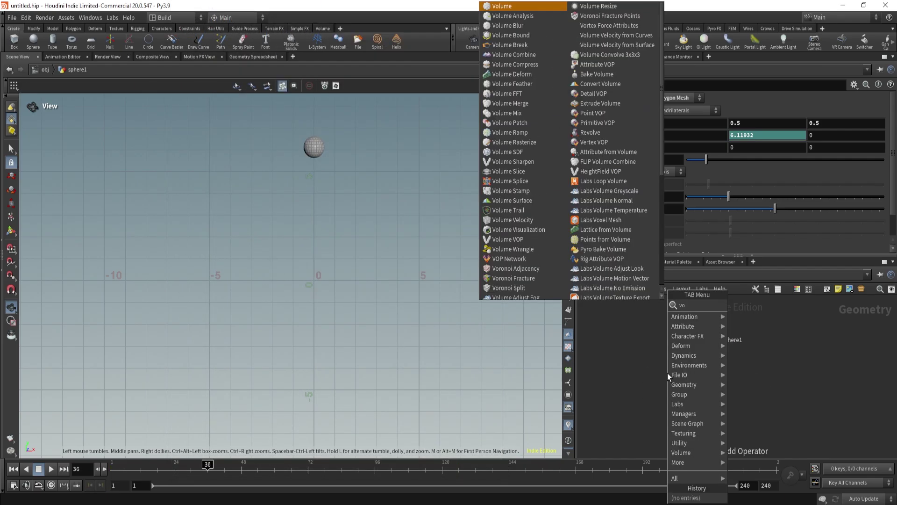
{"action": "type", "text": "vop"}
{"action": "left_click", "coordinate": [758, 333]}
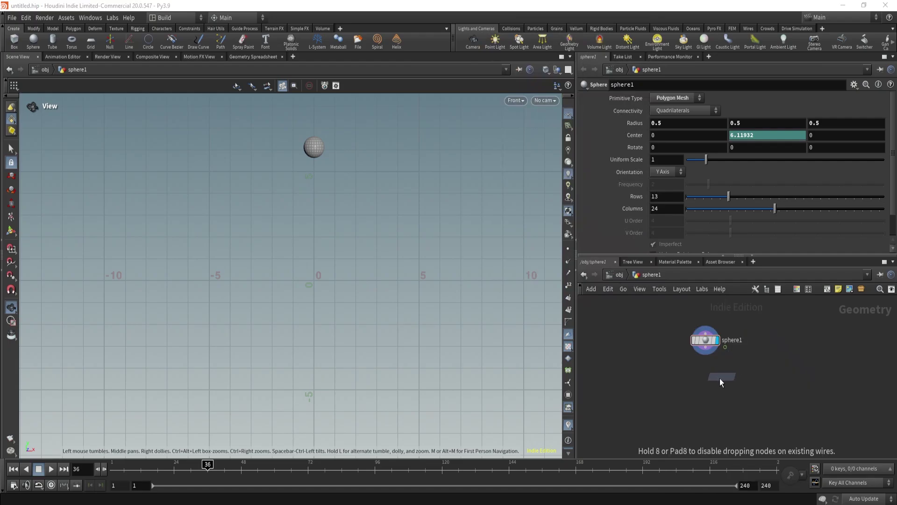
{"action": "left_click", "coordinate": [705, 384]}
{"action": "scroll", "coordinate": [705, 384], "scroll_direction": "up", "scroll_amount": 2}
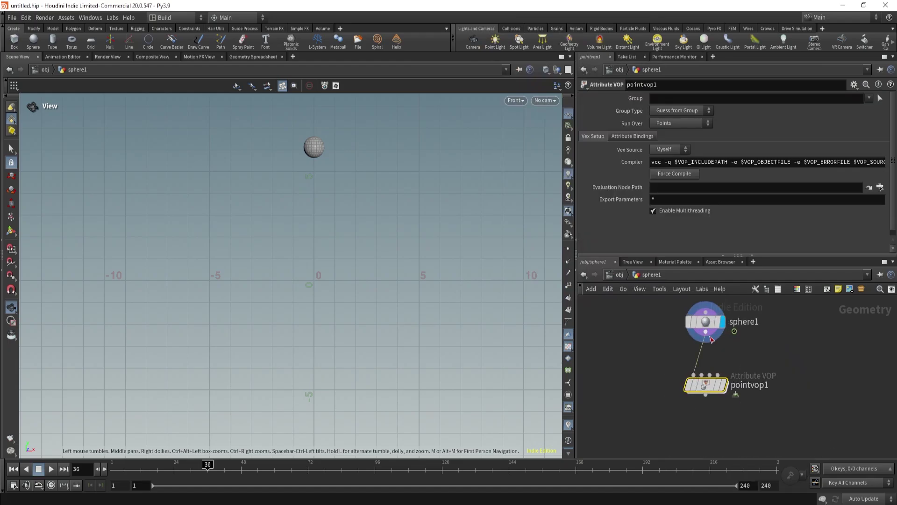
Display the Point VOP's result and scrub the timeline to frame 63 to follow the falling sphere
{"action": "left_click_drag", "start_coordinate": [260, 465], "coordinate": [172, 467]}
{"action": "scroll", "coordinate": [280, 332], "scroll_direction": "down", "scroll_amount": 3}
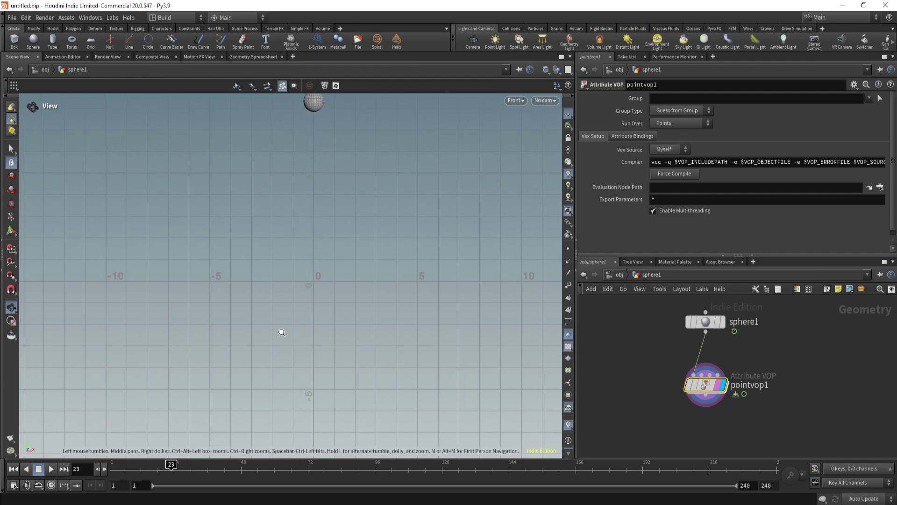
{"action": "middle_click_drag", "start_coordinate": [263, 332], "coordinate": [260, 355]}
{"action": "left_click_drag", "start_coordinate": [170, 466], "coordinate": [283, 464]}
{"action": "scroll", "coordinate": [374, 298], "scroll_direction": "up", "scroll_amount": 2}
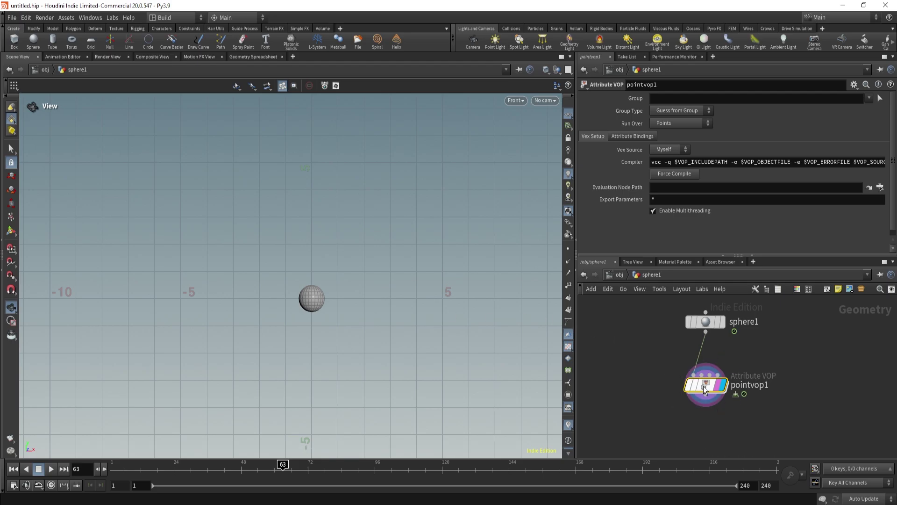
Open the Point VOP's network and move the global parameters and output nodes apart
{"action": "double_click", "coordinate": [701, 384]}
{"action": "left_click_drag", "start_coordinate": [699, 385], "coordinate": [645, 341]}
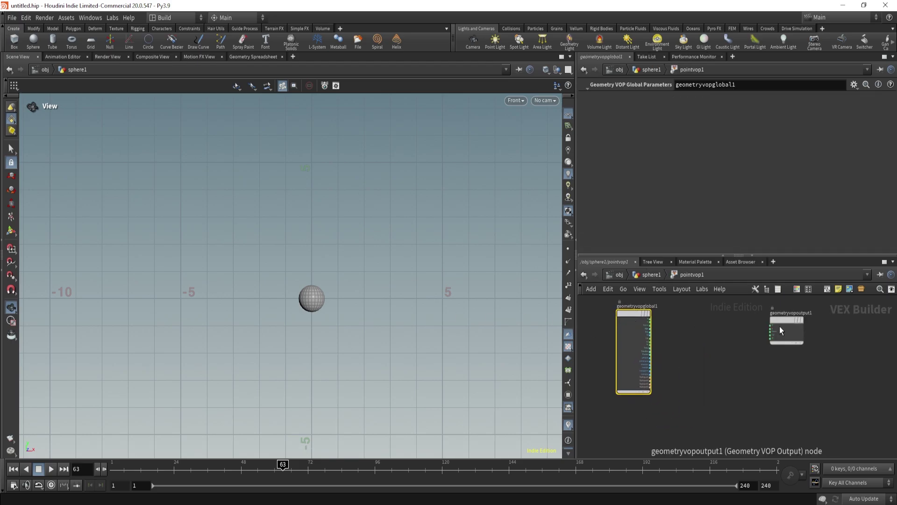
{"action": "left_click_drag", "start_coordinate": [783, 325], "coordinate": [837, 349]}
Add a Constant node between the global parameters and output nodes
{"action": "key", "text": "Tab"}
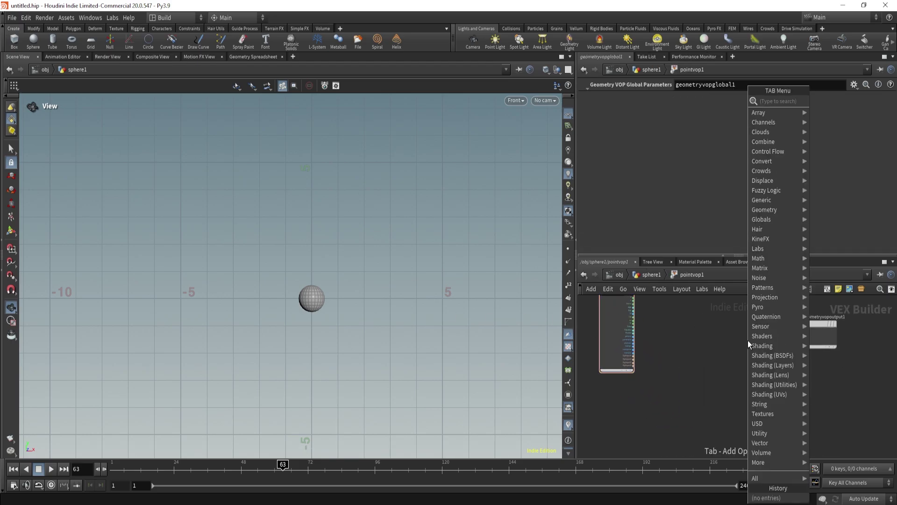
{"action": "type", "text": "con"}
{"action": "key", "text": "Return"}
{"action": "key", "text": "Return"}
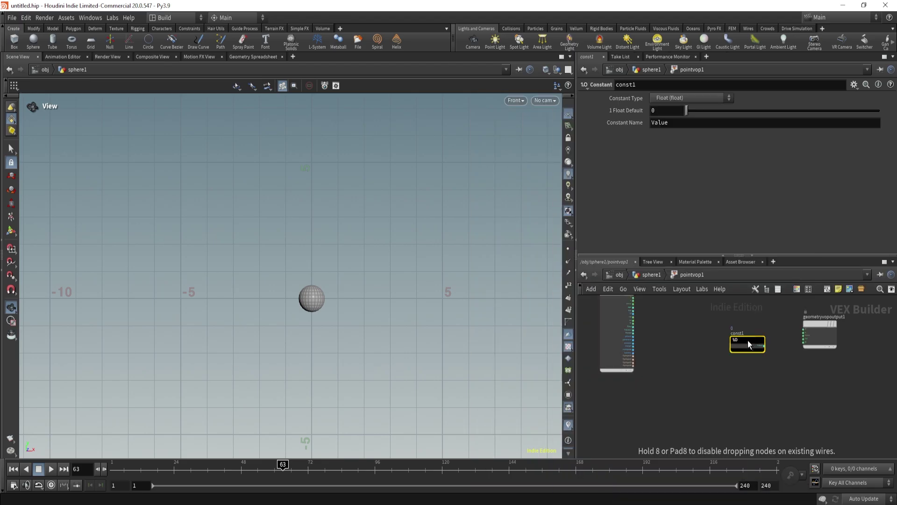
{"action": "left_click_drag", "start_coordinate": [747, 340], "coordinate": [693, 338]}
Set the Constant's type to Vector with a default of 1, 0, 0
{"action": "left_click", "coordinate": [691, 97]}
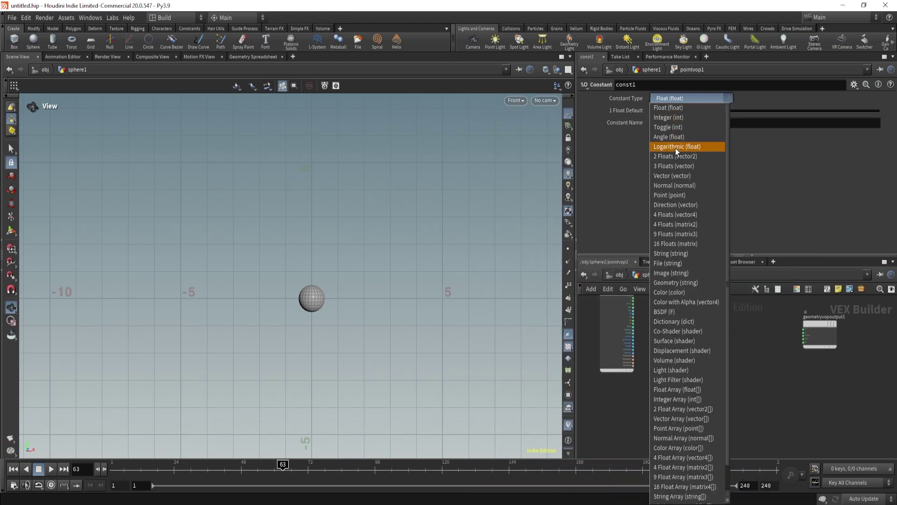
{"action": "left_click", "coordinate": [674, 172]}
{"action": "left_click", "coordinate": [709, 110]}
{"action": "type", "text": "1"}
{"action": "key", "text": "Return"}
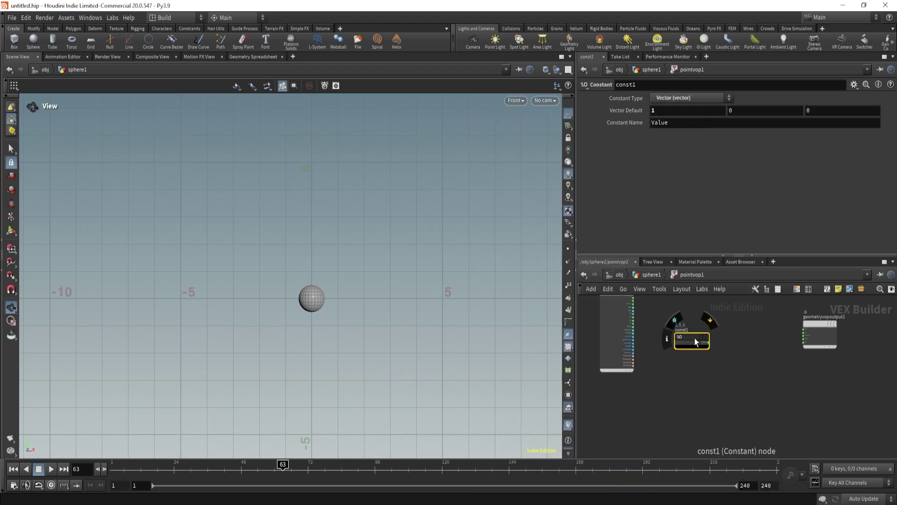
Duplicate the Constant node below the original and set the copy's vector default to 0, 1, 0
{"action": "left_click_drag", "start_coordinate": [691, 337], "coordinate": [691, 385], "text": "alt"}
{"action": "left_click", "coordinate": [687, 111]}
{"action": "type", "text": "0"}
{"action": "key", "text": "Tab"}
{"action": "type", "text": "1"}
{"action": "key", "text": "Return"}
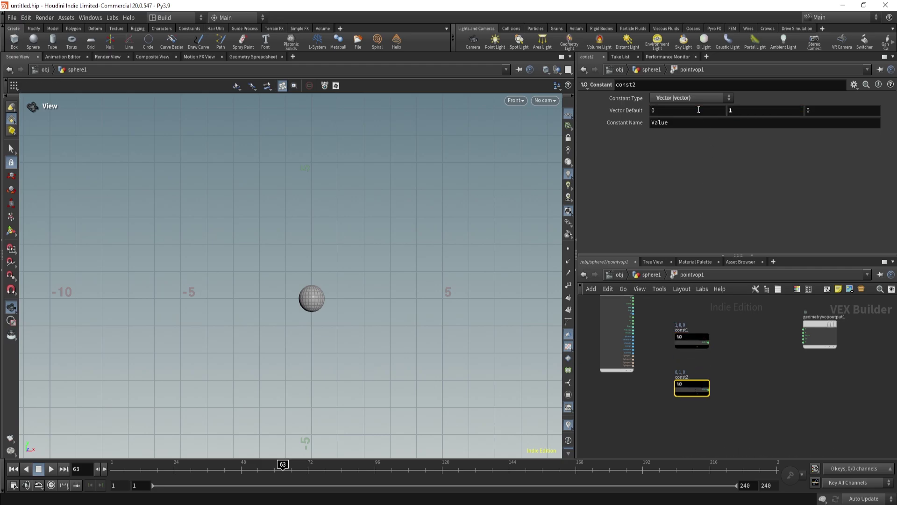
Test the constants by wiring the red one into the output node's Color (Cd) input, replacing it with the green one
{"action": "mouse_move", "coordinate": [688, 384]}
{"action": "scroll", "coordinate": [794, 347], "scroll_direction": "up", "scroll_amount": 2}
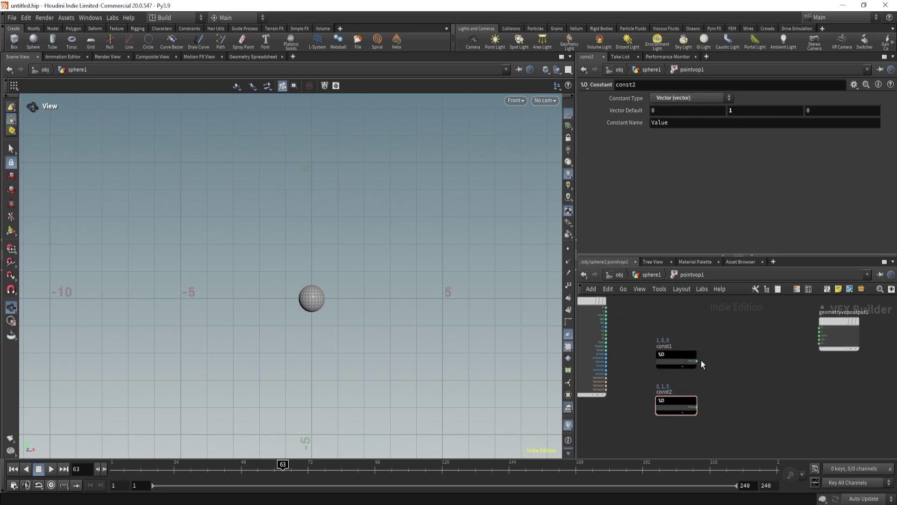
{"action": "left_click", "coordinate": [698, 360]}
{"action": "left_click", "coordinate": [824, 340]}
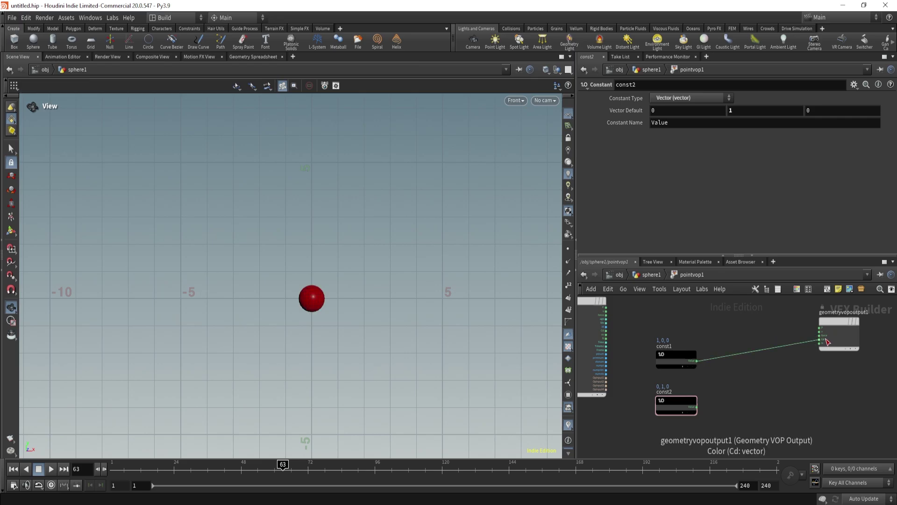
{"action": "left_click", "coordinate": [698, 408]}
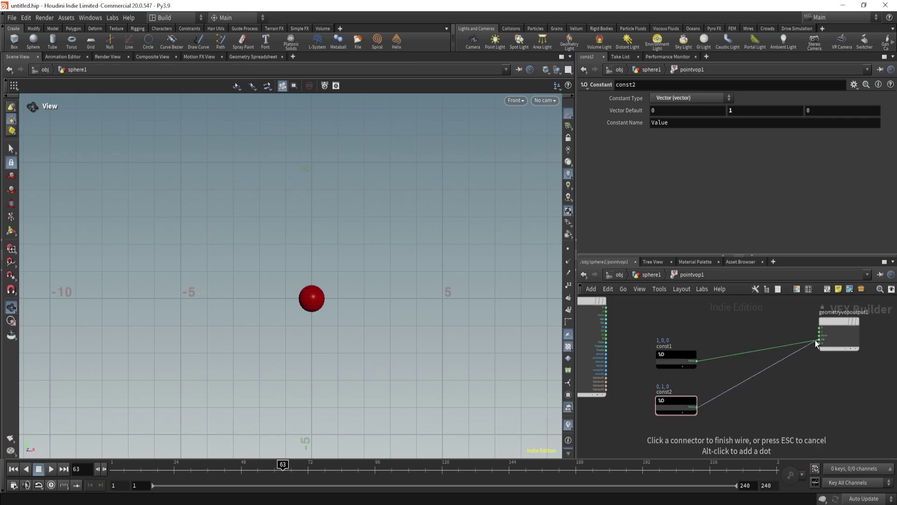
{"action": "left_click", "coordinate": [815, 340]}
Place the green constant above the red one and cut its wire to the output node's Color (Cd) input
{"action": "mouse_move", "coordinate": [682, 404]}
{"action": "left_mouse_down"}
{"action": "mouse_move", "coordinate": [686, 334]}
{"action": "mouse_move", "coordinate": [680, 403]}
{"action": "left_mouse_up"}
{"action": "left_click_drag", "start_coordinate": [685, 338], "coordinate": [683, 363]}
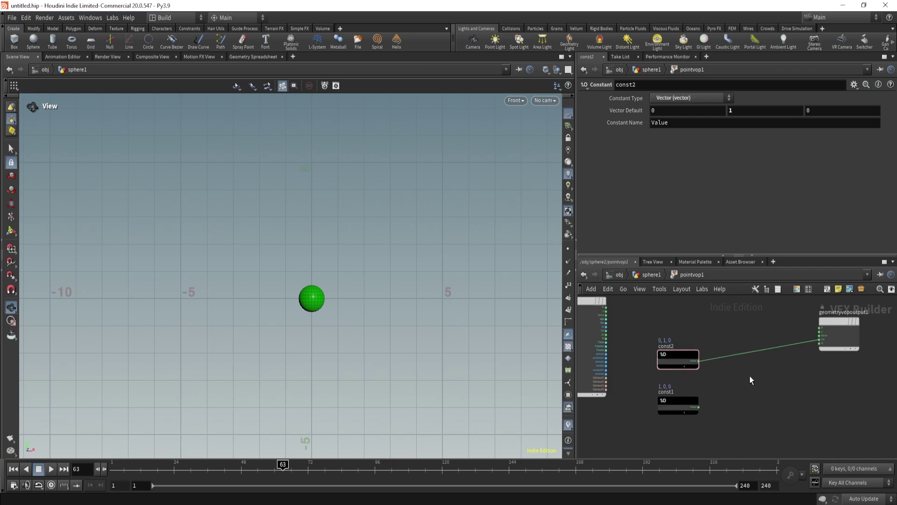
{"action": "key", "text": "y"}
{"action": "left_click_drag", "start_coordinate": [749, 375], "coordinate": [744, 337]}
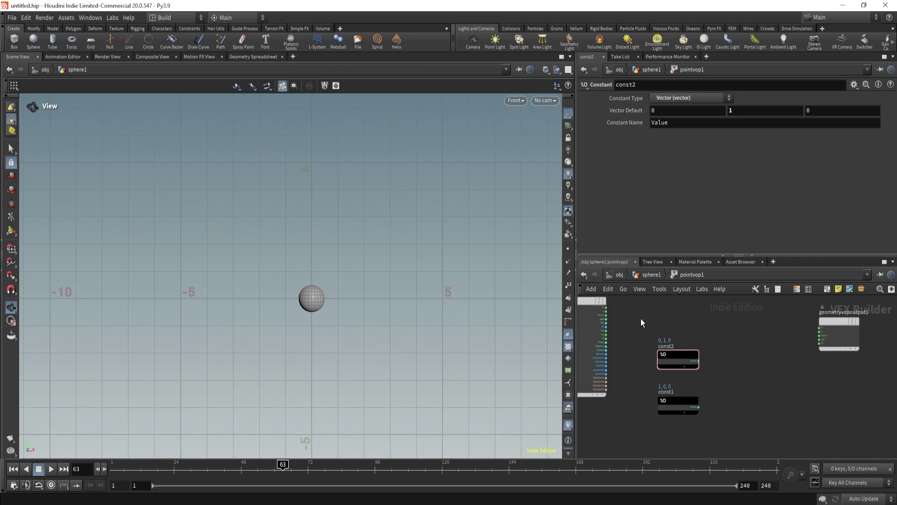
Add a Vector to Float node above the constants and feed it the global parameters' P output
{"action": "middle_click_drag", "start_coordinate": [641, 318], "coordinate": [639, 333]}
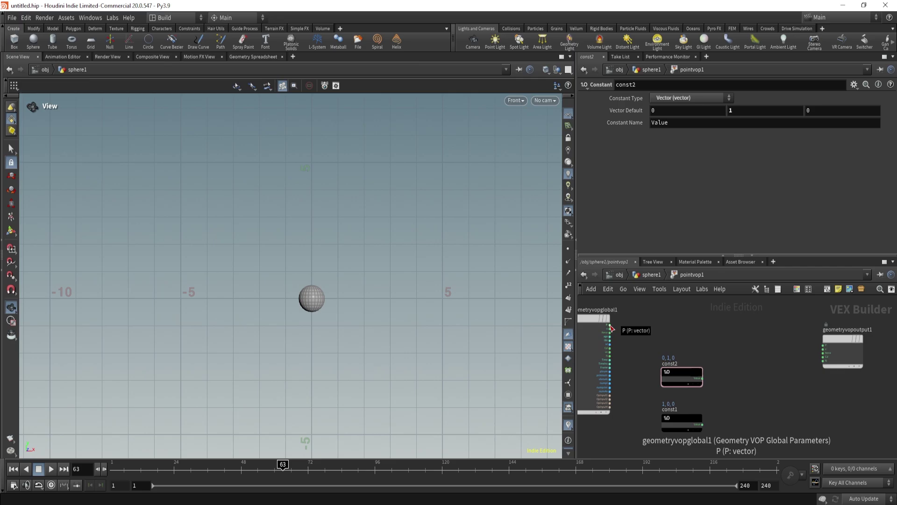
{"action": "key", "text": "Tab"}
{"action": "type", "text": "vec"}
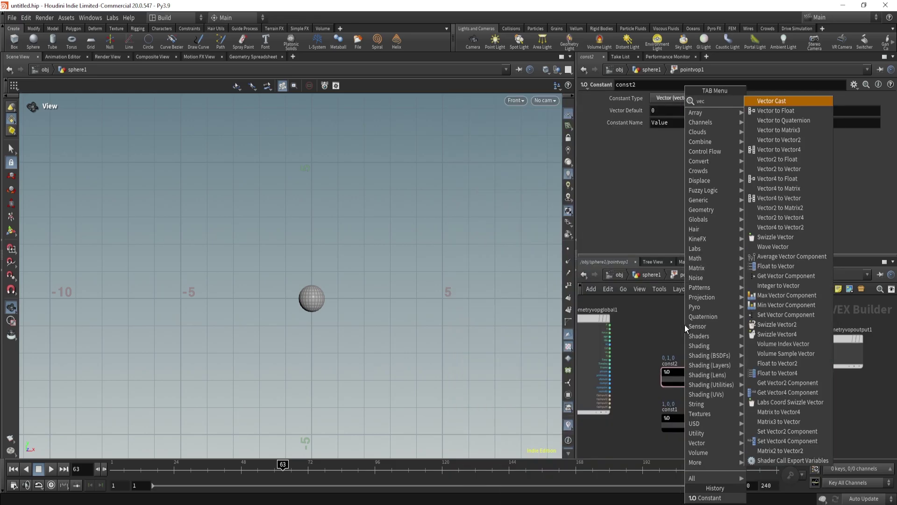
{"action": "left_click", "coordinate": [781, 114]}
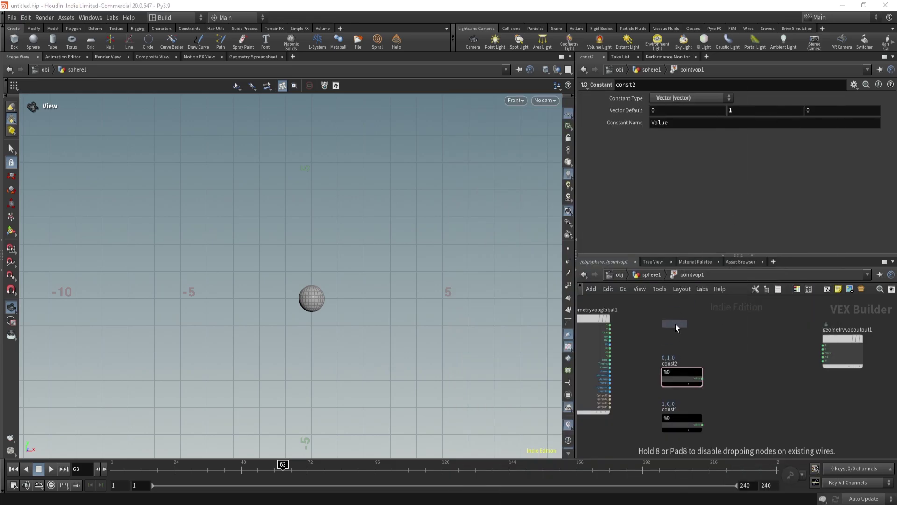
{"action": "left_click", "coordinate": [675, 324]}
{"action": "scroll", "coordinate": [633, 324], "scroll_direction": "up", "scroll_amount": 3}
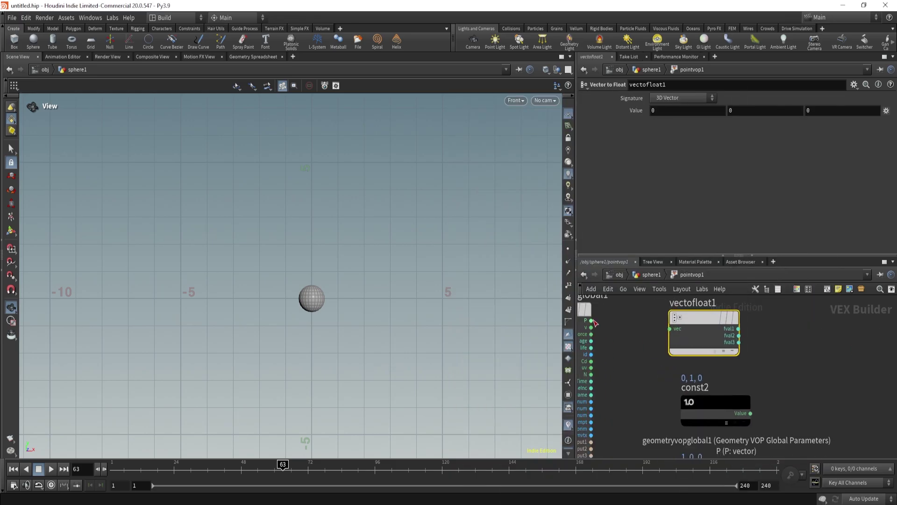
{"action": "left_click", "coordinate": [591, 320]}
{"action": "left_click", "coordinate": [670, 328]}
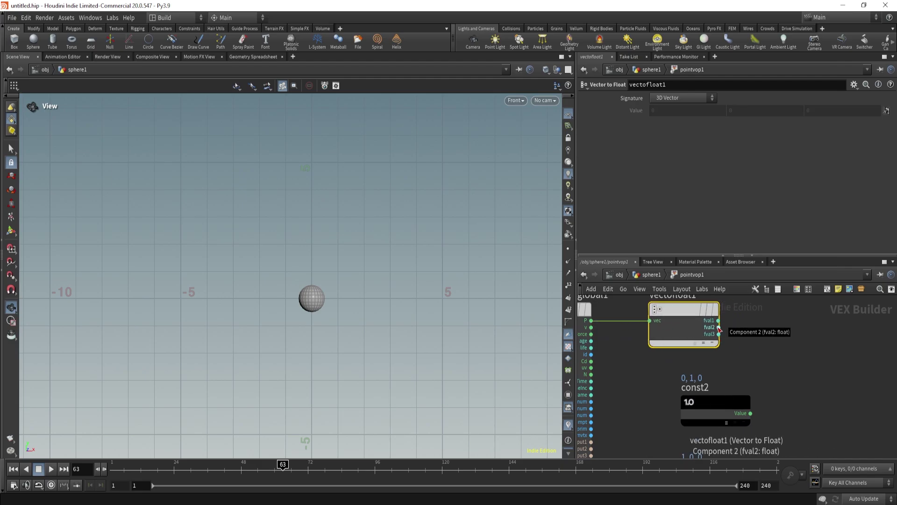
Add a Compare node after the Vector to Float node and connect fval2 to its input1
{"action": "key", "text": "h"}
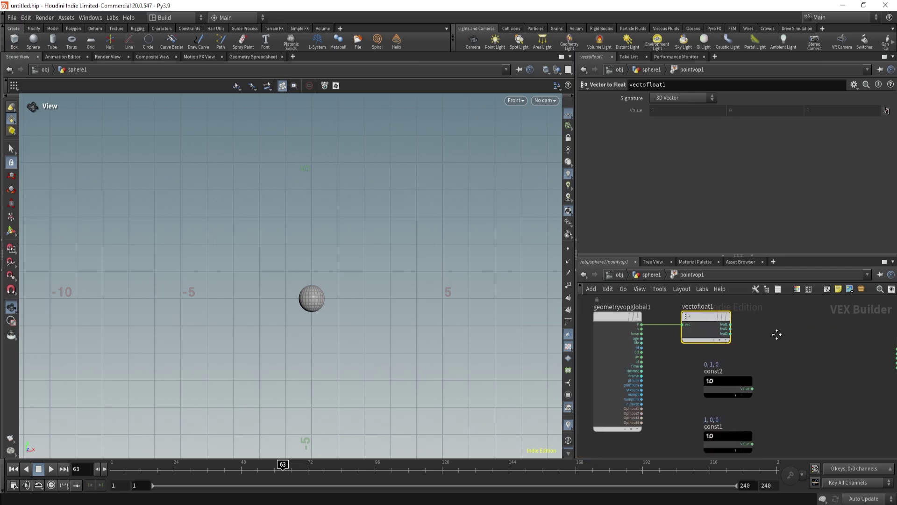
{"action": "key", "text": "Tab"}
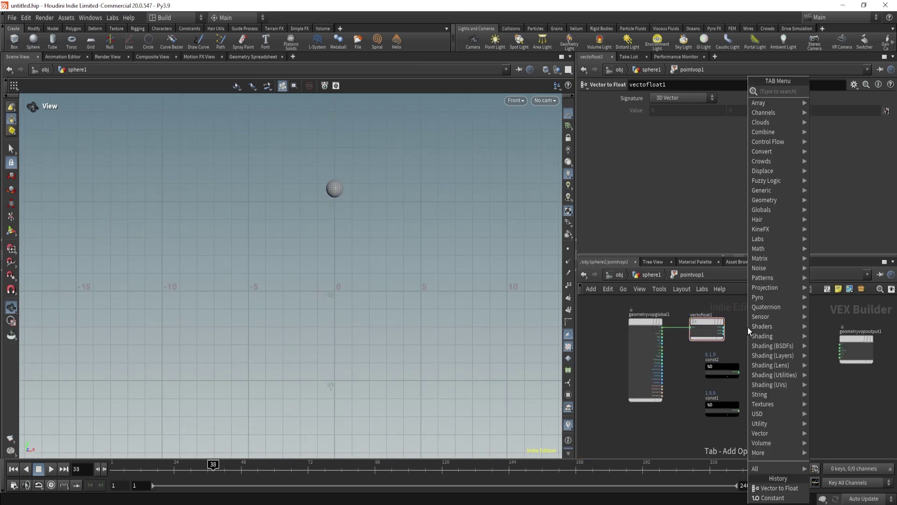
{"action": "type", "text": "comp"}
{"action": "key", "text": "Return"}
{"action": "left_click", "coordinate": [747, 327]}
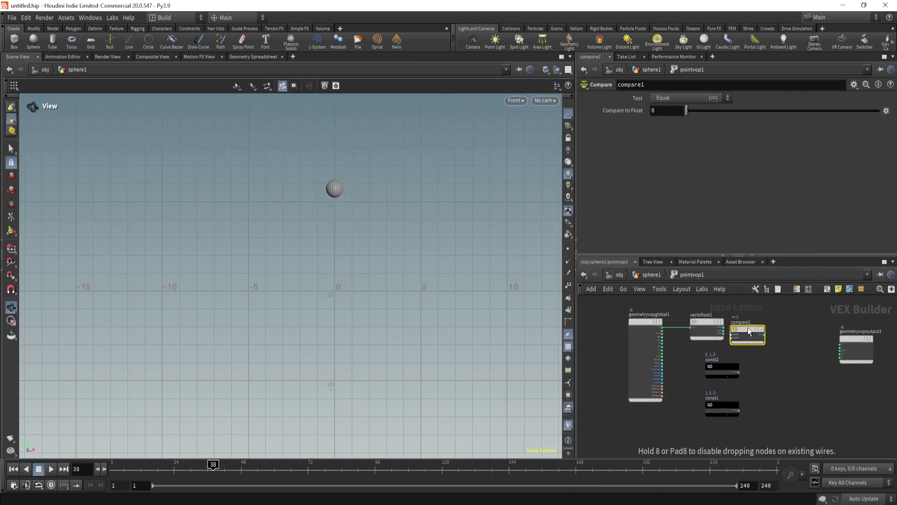
{"action": "scroll", "coordinate": [729, 323], "scroll_direction": "up", "scroll_amount": 5}
{"action": "left_click", "coordinate": [714, 338]}
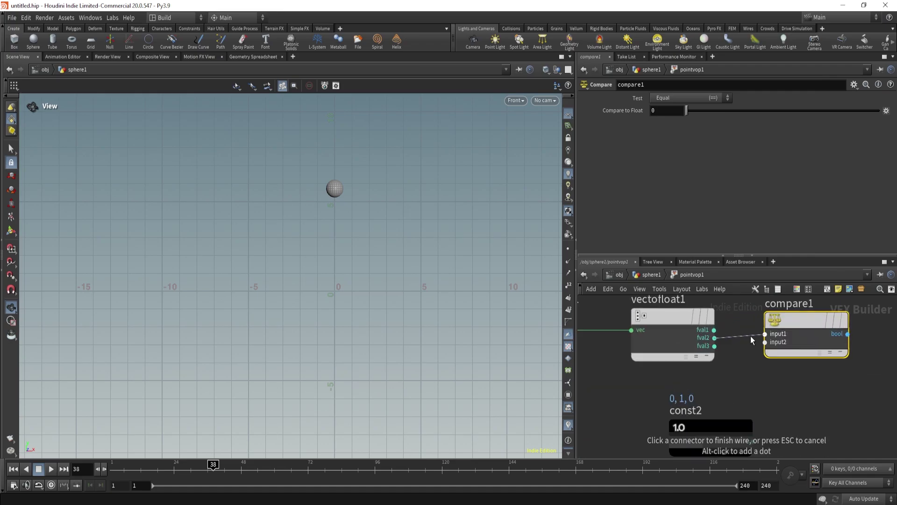
{"action": "left_click", "coordinate": [783, 327]}
{"action": "left_click_drag", "start_coordinate": [784, 324], "coordinate": [777, 335]}
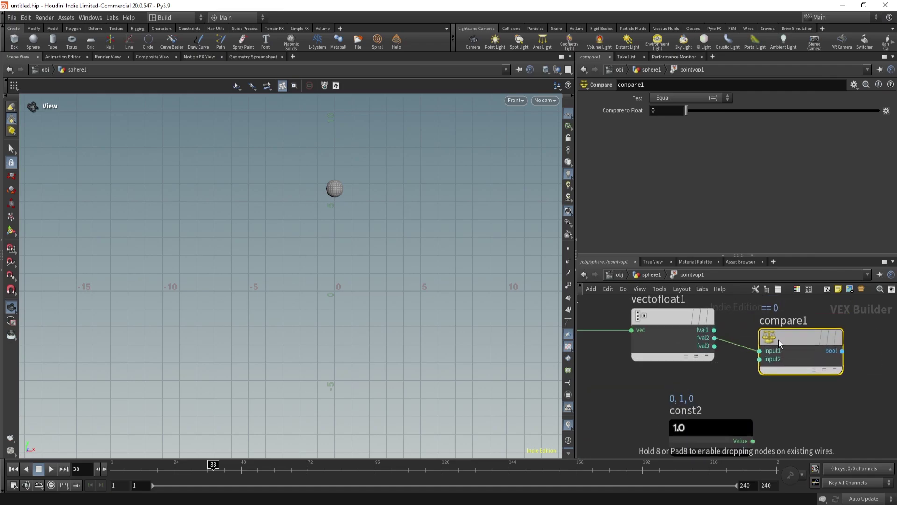
Set the Compare node's test to Greater Than and align the node with the Vector to Float node
{"action": "left_click", "coordinate": [673, 99]}
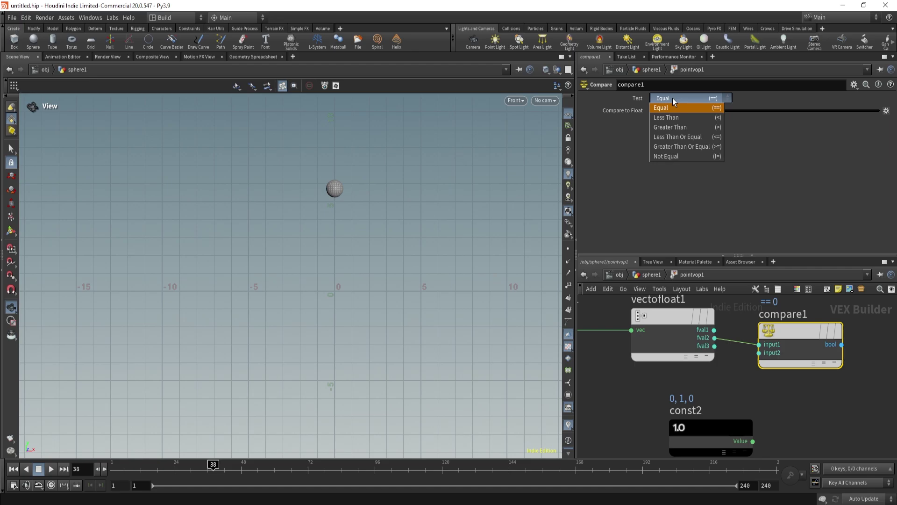
{"action": "left_click", "coordinate": [676, 128]}
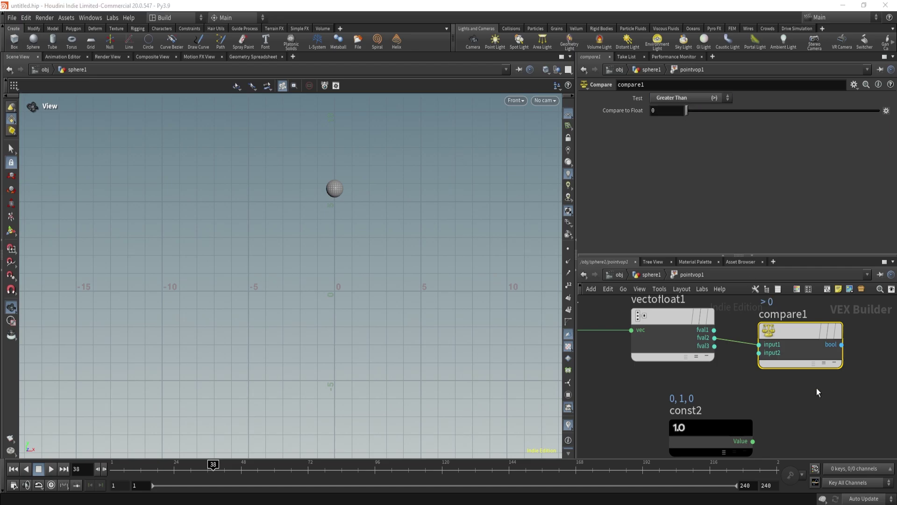
{"action": "scroll", "coordinate": [794, 389], "scroll_direction": "down", "scroll_amount": 2}
{"action": "middle_click_drag", "start_coordinate": [790, 388], "coordinate": [708, 365]}
{"action": "left_click_drag", "start_coordinate": [722, 334], "coordinate": [720, 328]}
{"action": "scroll", "coordinate": [748, 330], "scroll_direction": "up", "scroll_amount": 2}
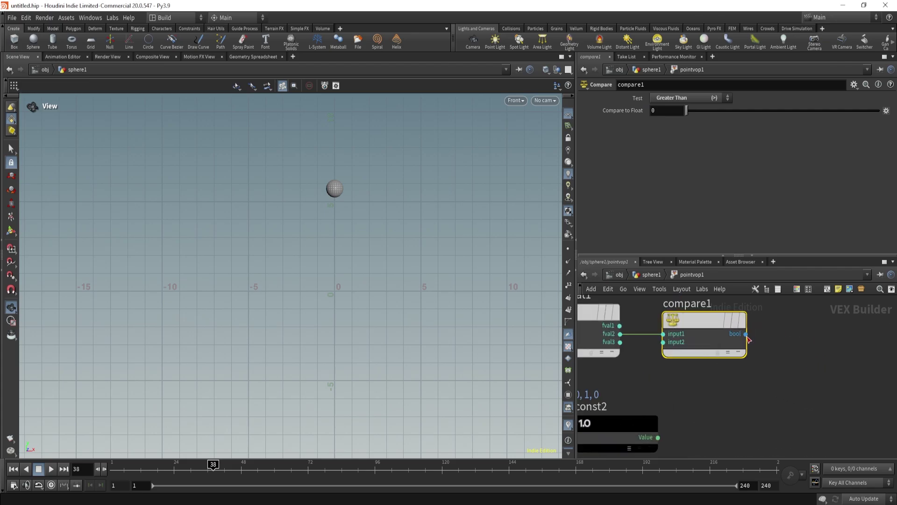
Connect the Compare node's bool output to the output node's Color (Cd) input
{"action": "scroll", "coordinate": [748, 339], "scroll_direction": "down", "scroll_amount": 1}
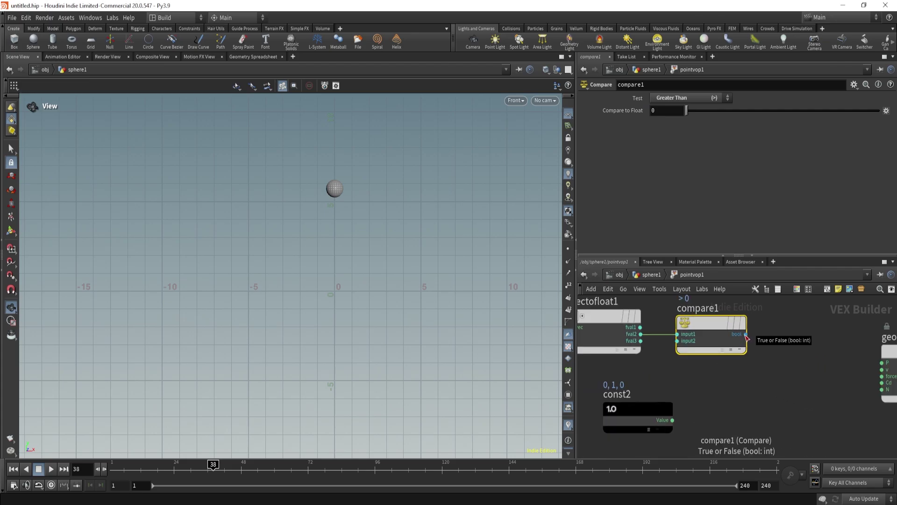
{"action": "left_click", "coordinate": [747, 334]}
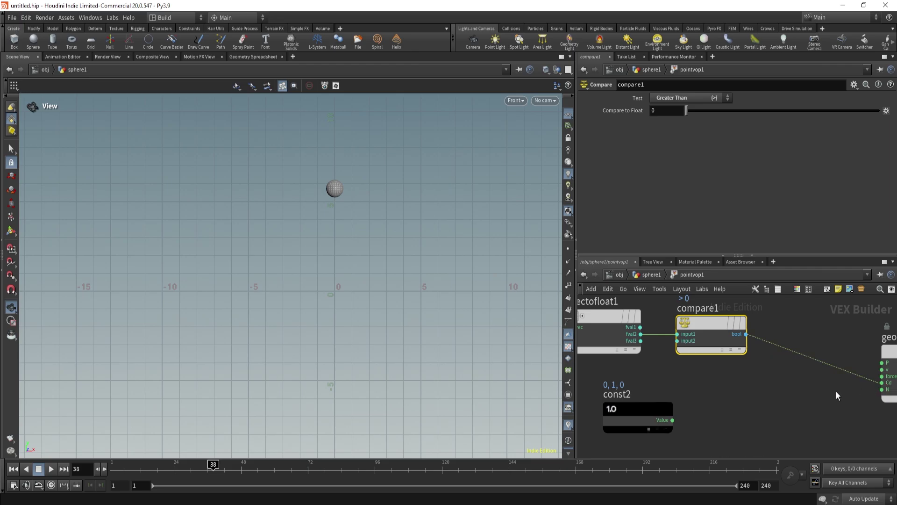
{"action": "scroll", "coordinate": [837, 391], "scroll_direction": "down", "scroll_amount": 1}
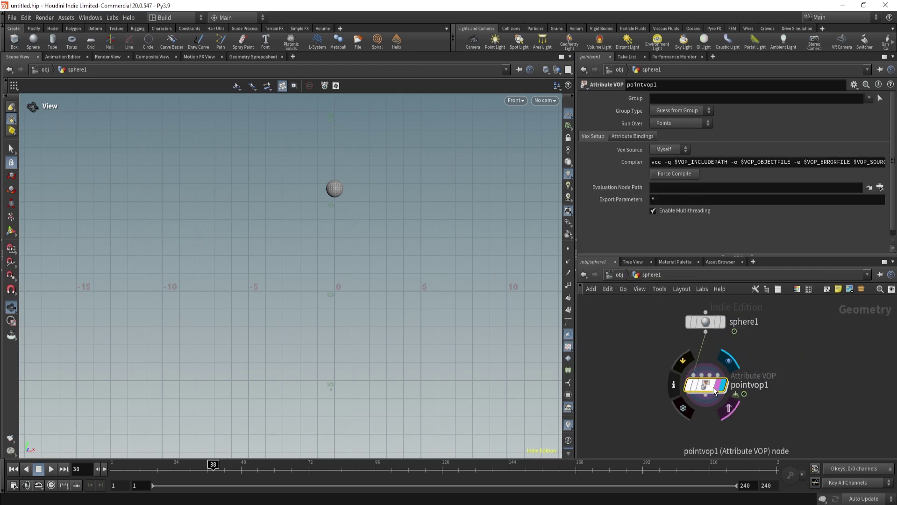
Scrub the timeline to examine the sphere's colour from the sphere network and again inside the Point VOP with Compare selected
{"action": "left_click", "coordinate": [717, 387]}
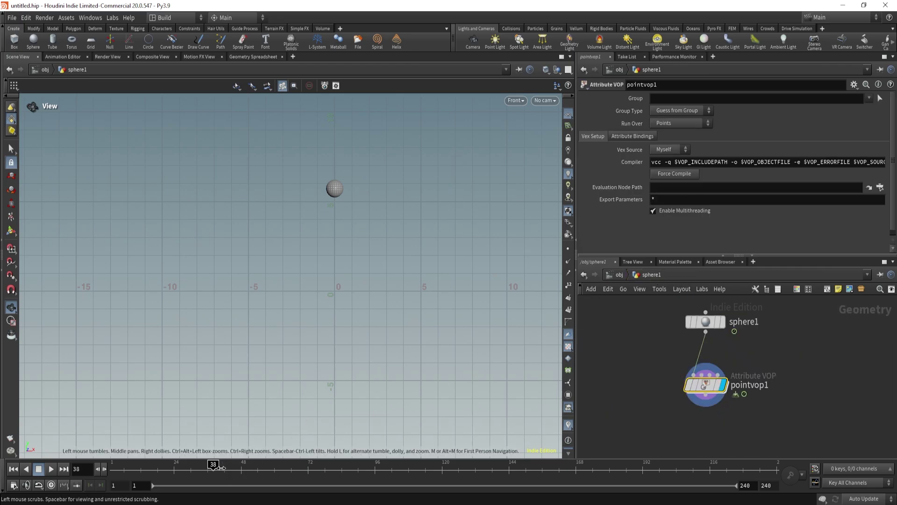
{"action": "left_click_drag", "start_coordinate": [221, 468], "coordinate": [230, 486]}
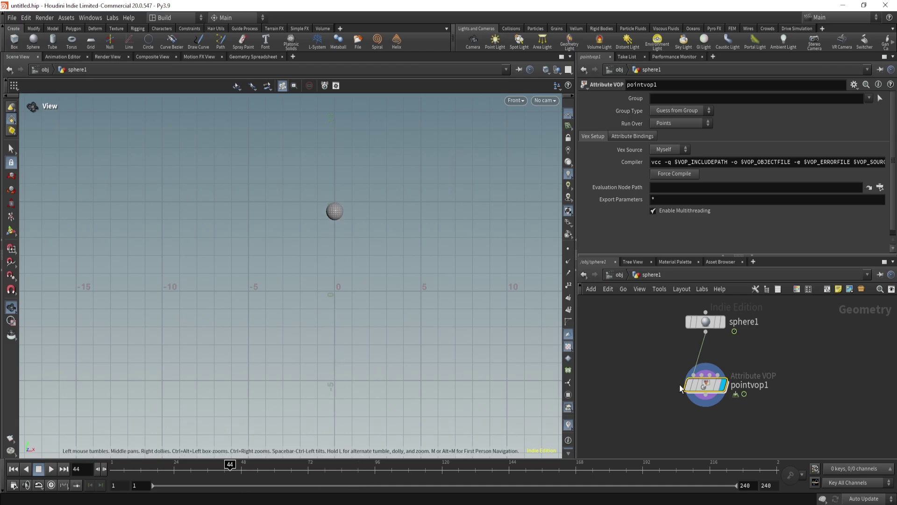
{"action": "double_click", "coordinate": [708, 385]}
{"action": "left_click", "coordinate": [724, 349]}
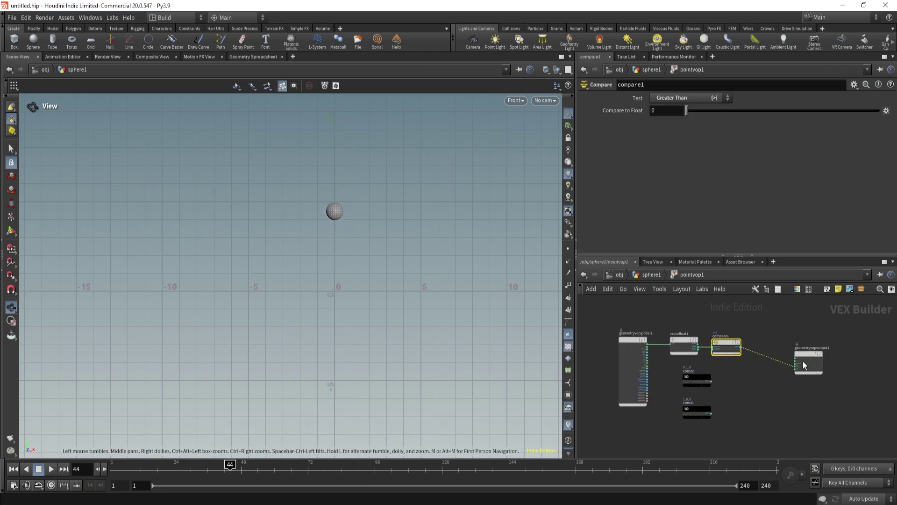
{"action": "left_click_drag", "start_coordinate": [262, 469], "coordinate": [222, 469]}
Try the Less Than test on the Compare node and scrub the timeline to frame 35
{"action": "left_click", "coordinate": [687, 98]}
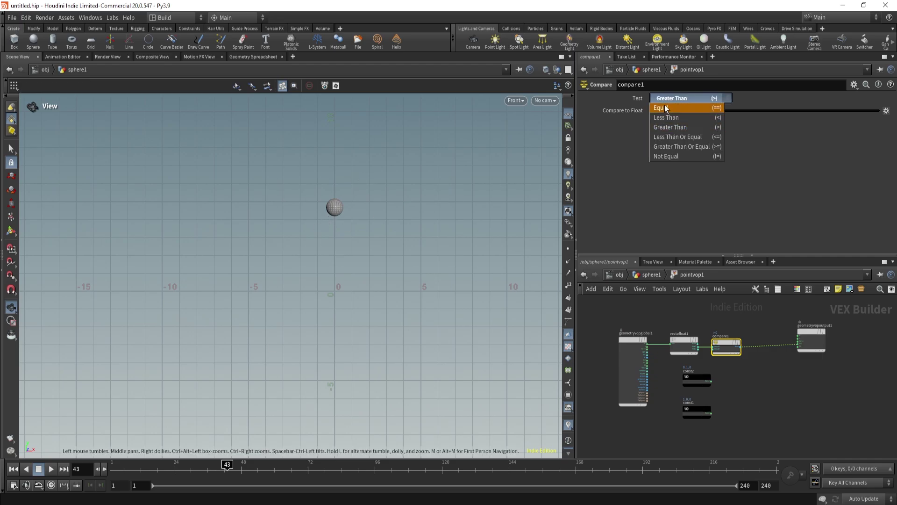
{"action": "left_click", "coordinate": [664, 120]}
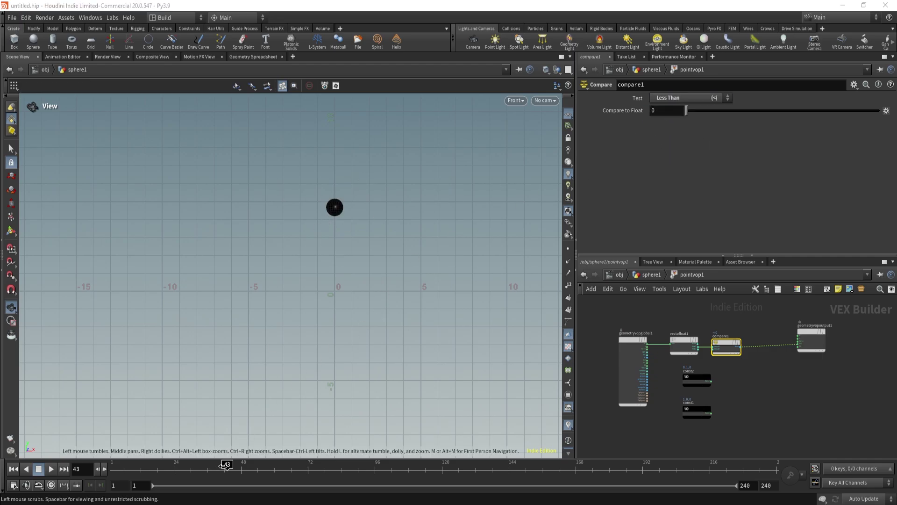
{"action": "left_click_drag", "start_coordinate": [226, 466], "coordinate": [204, 471]}
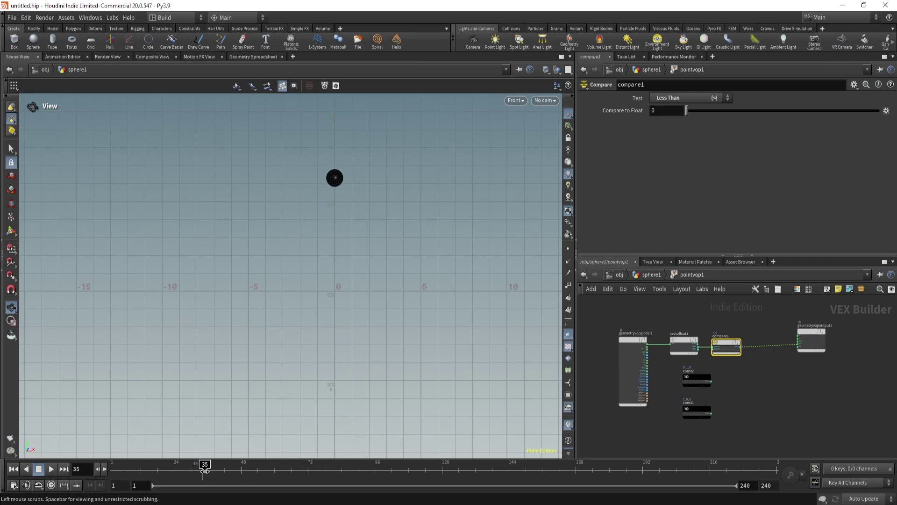
Return the Compare node's test to Greater Than and scrub the timeline to frame 32
{"action": "left_click", "coordinate": [671, 99]}
{"action": "left_click", "coordinate": [672, 126]}
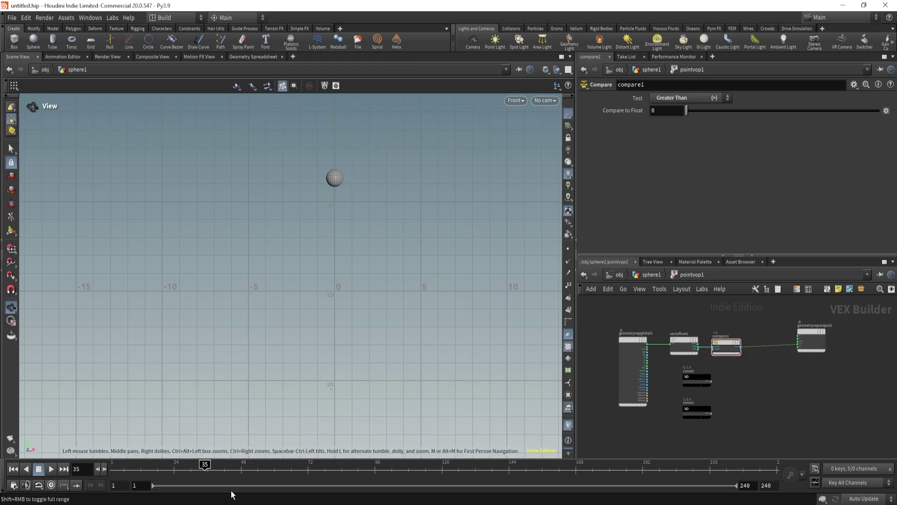
{"action": "left_click_drag", "start_coordinate": [233, 477], "coordinate": [196, 477]}
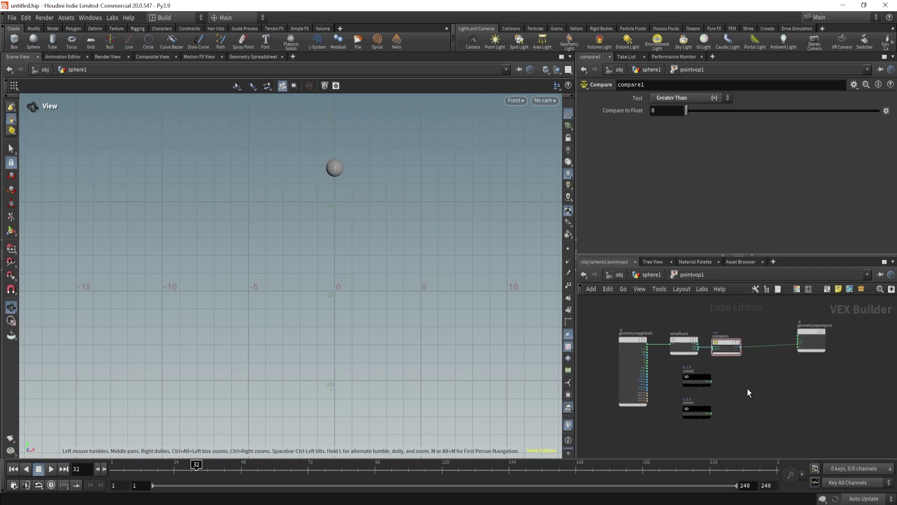
Add a Two Way Switch node beside the constants and connect the Compare node's bool output to its condition input
{"action": "left_click", "coordinate": [697, 380]}
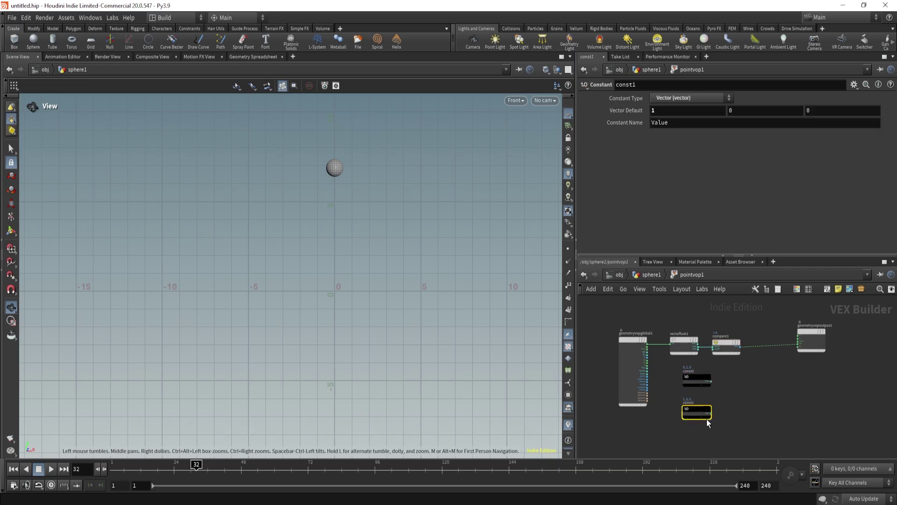
{"action": "key", "text": "Tab"}
{"action": "type", "text": "two"}
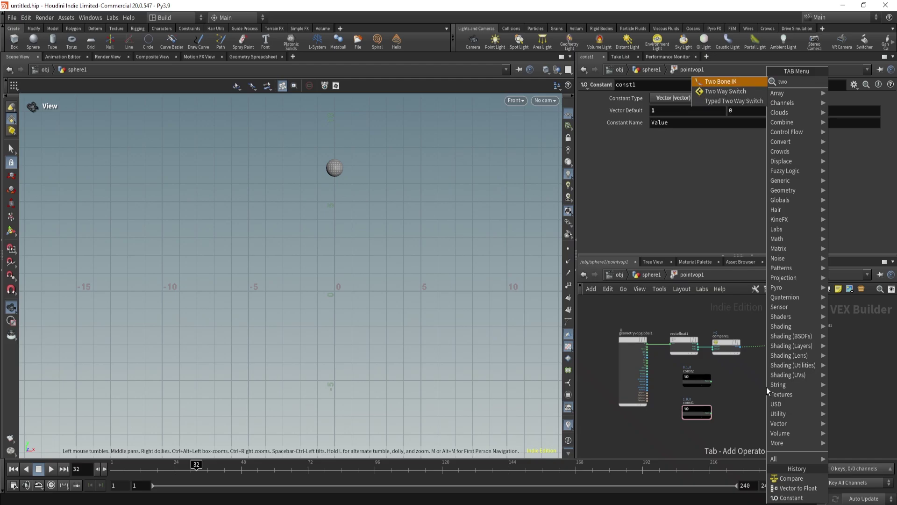
{"action": "key", "text": "Down"}
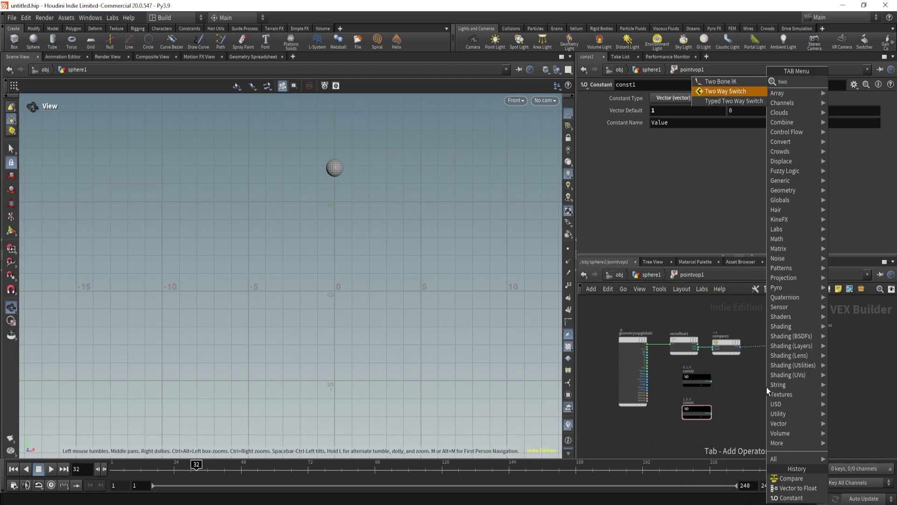
{"action": "key", "text": "Return"}
{"action": "scroll", "coordinate": [764, 377], "scroll_direction": "up", "scroll_amount": 5}
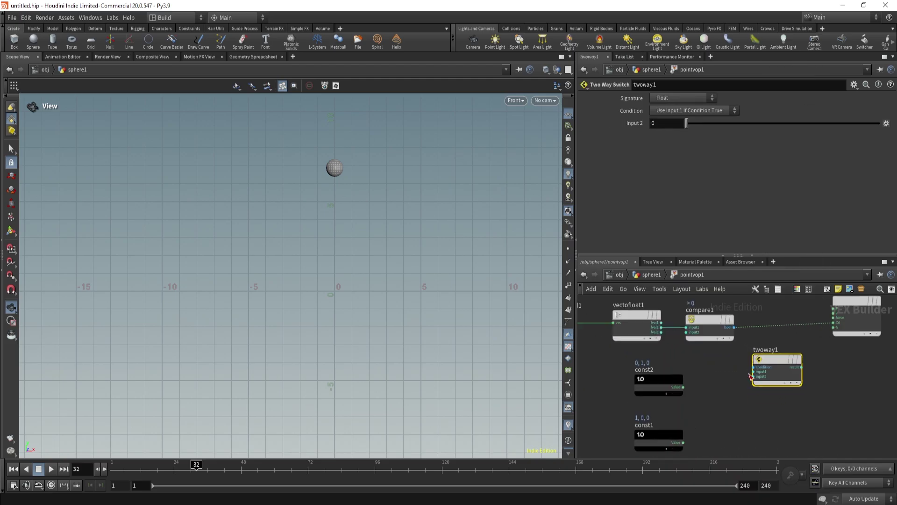
{"action": "left_click", "coordinate": [727, 319]}
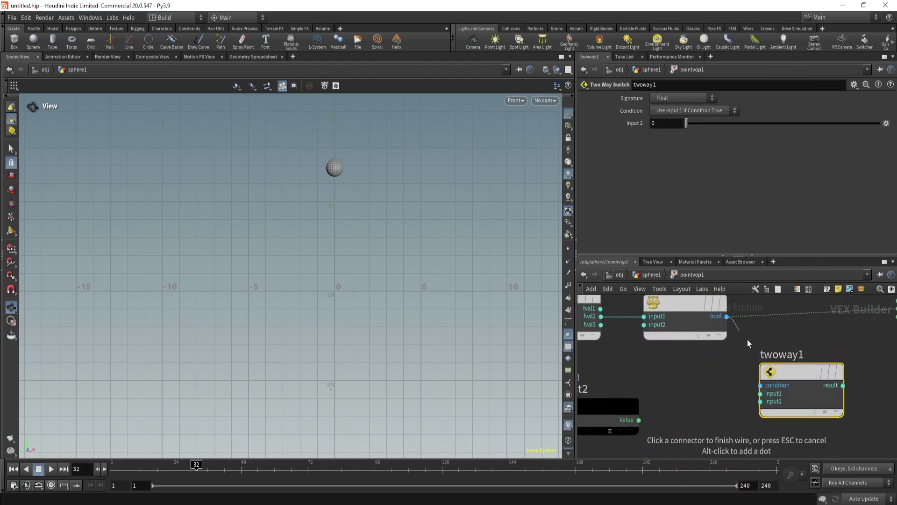
{"action": "left_click", "coordinate": [760, 385]}
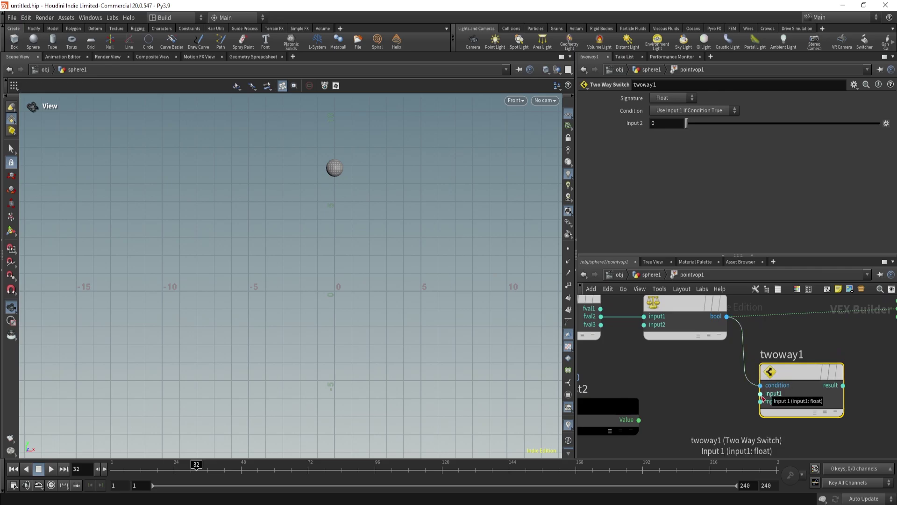
Wire the green constant (0, 1, 0) to the Two Way Switch's input1 and the red constant (1, 0, 0) to its input2
{"action": "left_click", "coordinate": [761, 394]}
{"action": "left_click", "coordinate": [660, 418]}
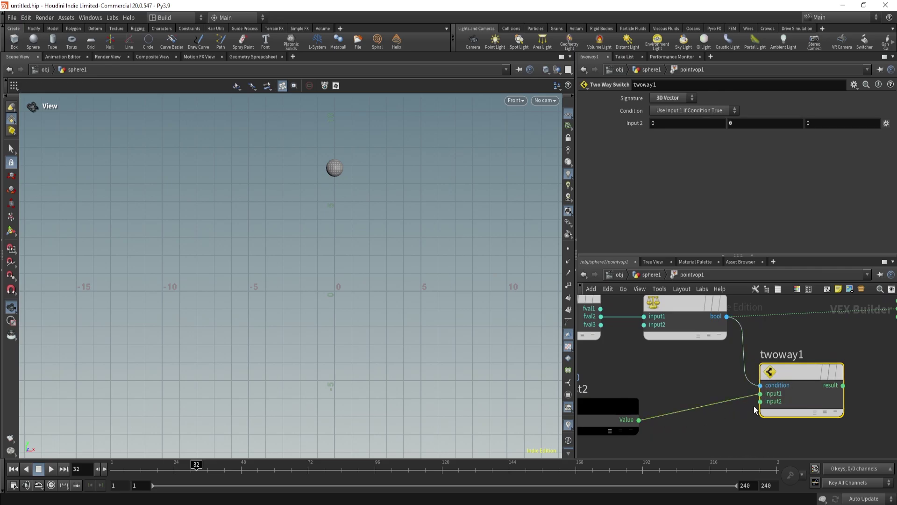
{"action": "scroll", "coordinate": [747, 409], "scroll_direction": "down", "scroll_amount": 2}
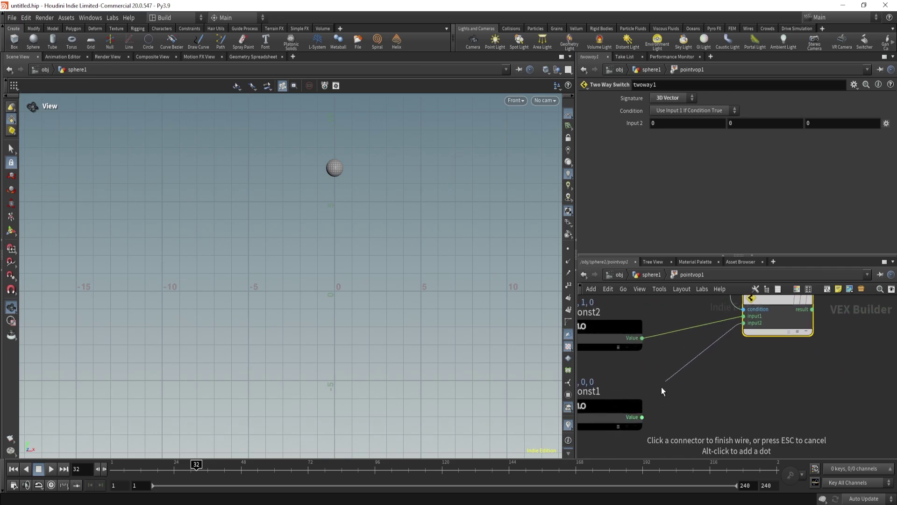
{"action": "left_click", "coordinate": [642, 417]}
Connect the Two Way Switch's result to the Cd input of the geometry output node, replacing the Compare node's link
{"action": "middle_click_drag", "start_coordinate": [777, 337], "coordinate": [716, 395]}
{"action": "left_click", "coordinate": [752, 367]}
{"action": "middle_click_drag", "start_coordinate": [774, 340], "coordinate": [760, 388]}
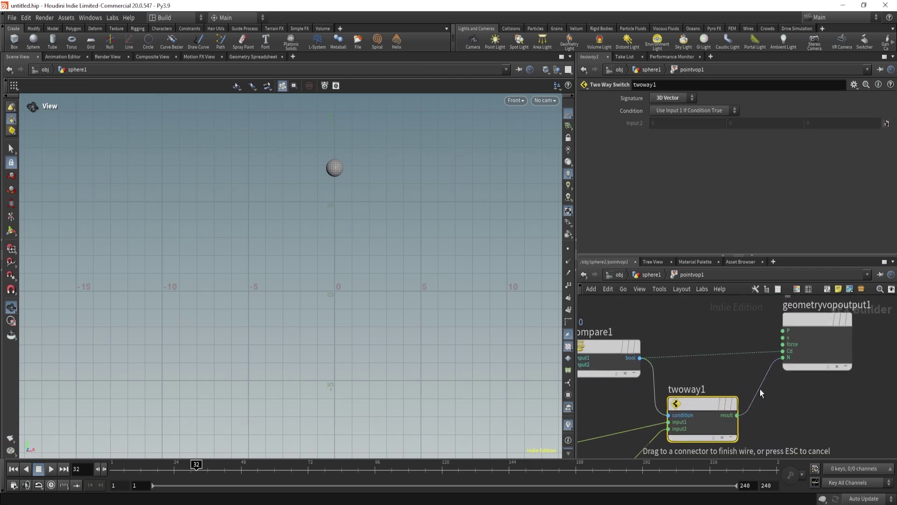
{"action": "left_click", "coordinate": [770, 351]}
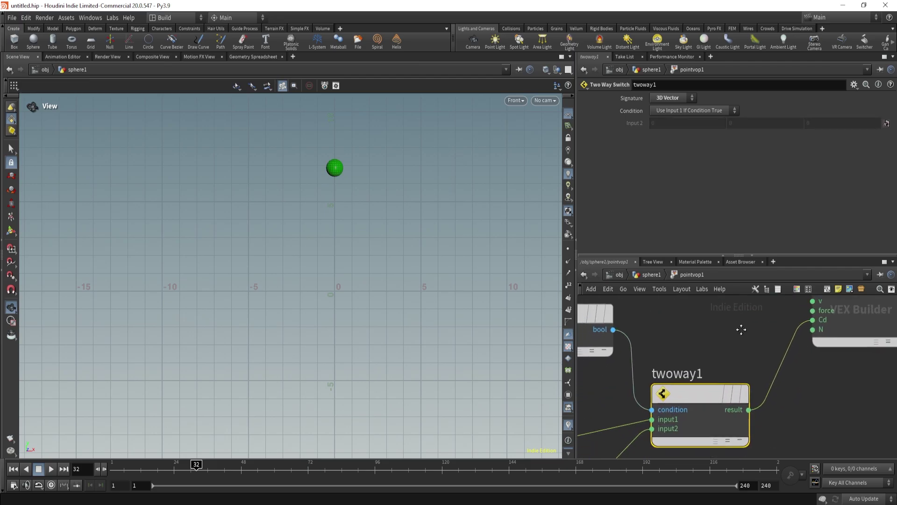
{"action": "scroll", "coordinate": [741, 326], "scroll_direction": "down", "scroll_amount": 4}
{"action": "middle_click_drag", "start_coordinate": [691, 346], "coordinate": [712, 336]}
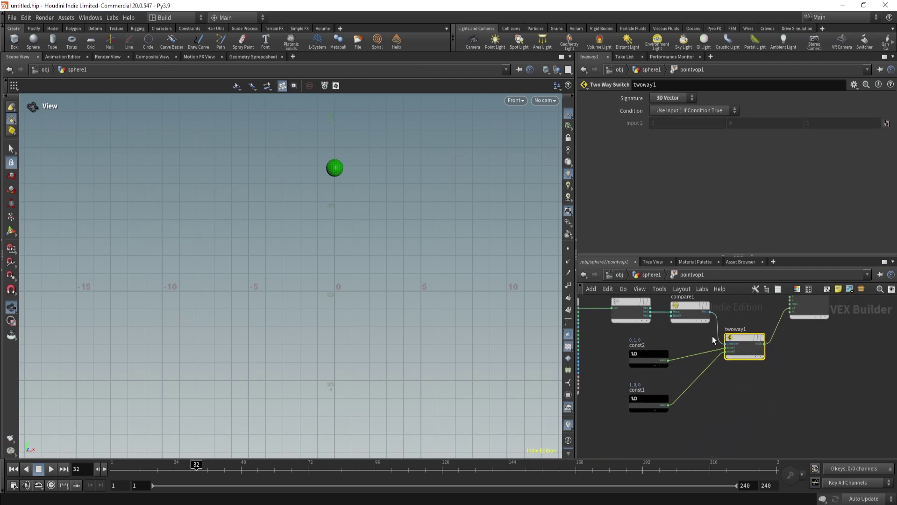
Scrub the timeline to frame 50 and examine the green constant, the red constant and the Compare node's settings
{"action": "left_click", "coordinate": [242, 466]}
{"action": "left_click_drag", "start_coordinate": [243, 466], "coordinate": [221, 466]}
{"action": "left_click_drag", "start_coordinate": [607, 332], "coordinate": [679, 381]}
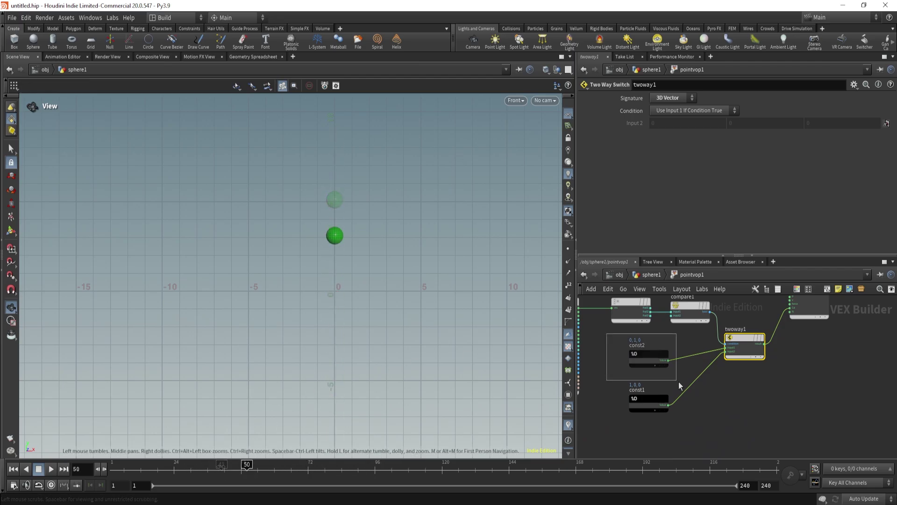
{"action": "left_click_drag", "start_coordinate": [678, 381], "coordinate": [652, 343]}
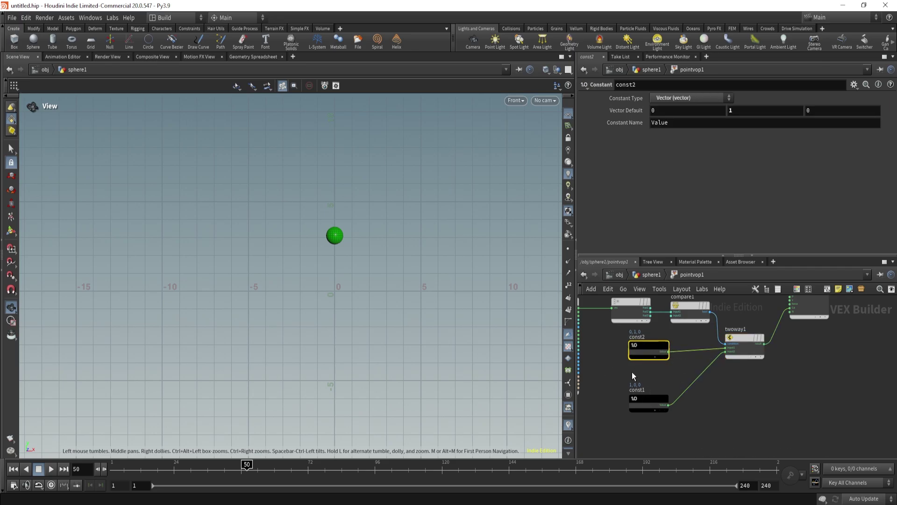
{"action": "left_click_drag", "start_coordinate": [615, 374], "coordinate": [691, 425]}
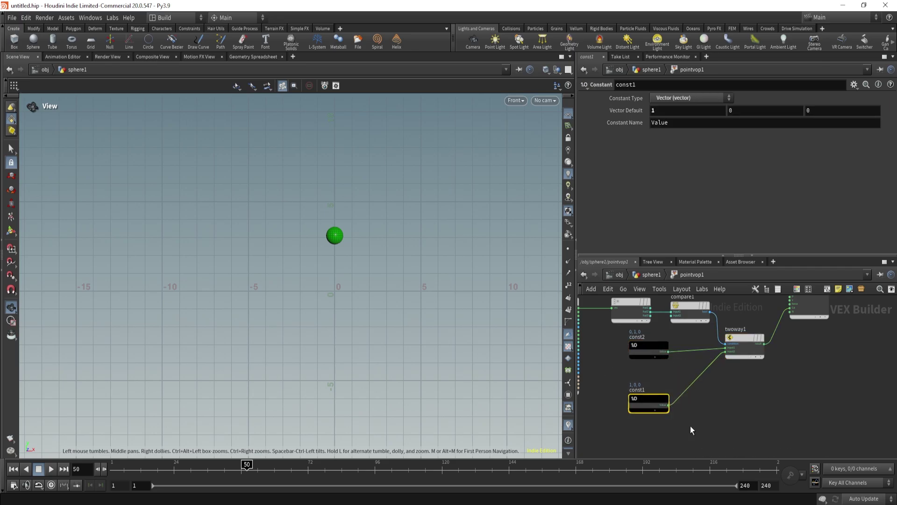
{"action": "middle_click_drag", "start_coordinate": [705, 412], "coordinate": [713, 447]}
{"action": "scroll", "coordinate": [713, 344], "scroll_direction": "up", "scroll_amount": 2}
{"action": "scroll", "coordinate": [714, 338], "scroll_direction": "down", "scroll_amount": 1}
{"action": "left_click", "coordinate": [688, 355]}
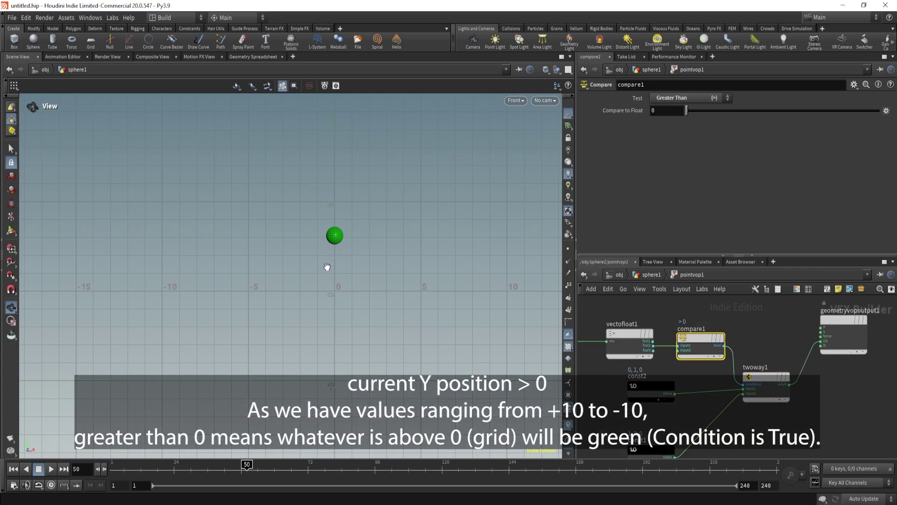
Return to the sphere1 network, add a separate Grid node beside the existing nodes and view it in perspective
{"action": "left_click", "coordinate": [644, 275]}
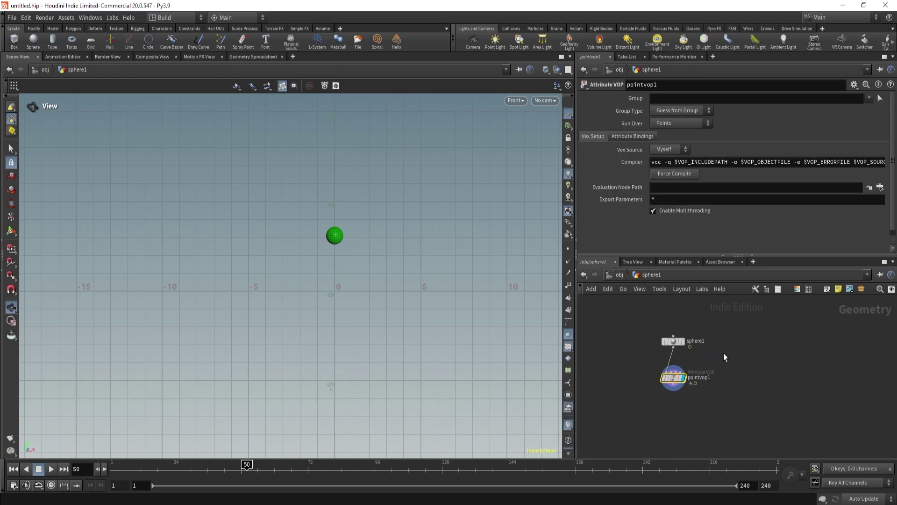
{"action": "left_click", "coordinate": [743, 350]}
{"action": "key", "text": "Tab"}
{"action": "type", "text": "gri"}
{"action": "key", "text": "Return"}
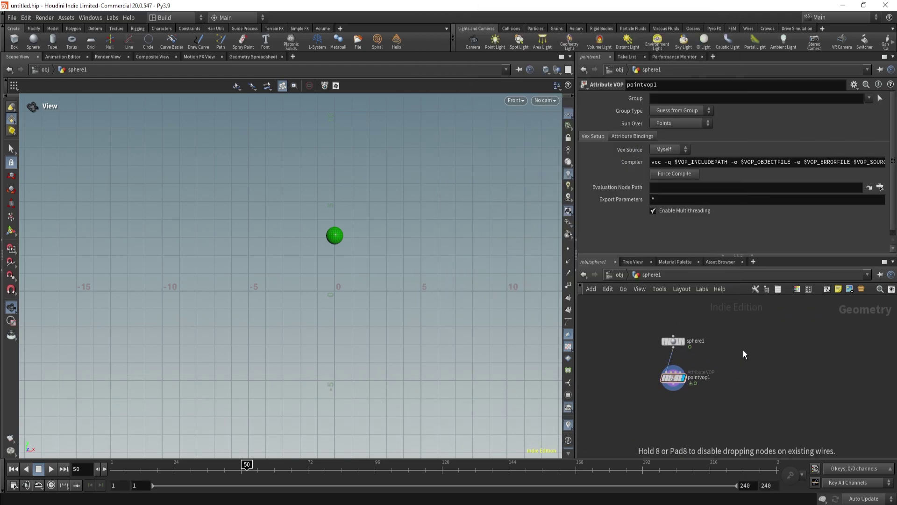
{"action": "left_click", "coordinate": [743, 350]}
{"action": "left_click", "coordinate": [752, 349]}
{"action": "key", "text": "space+1"}
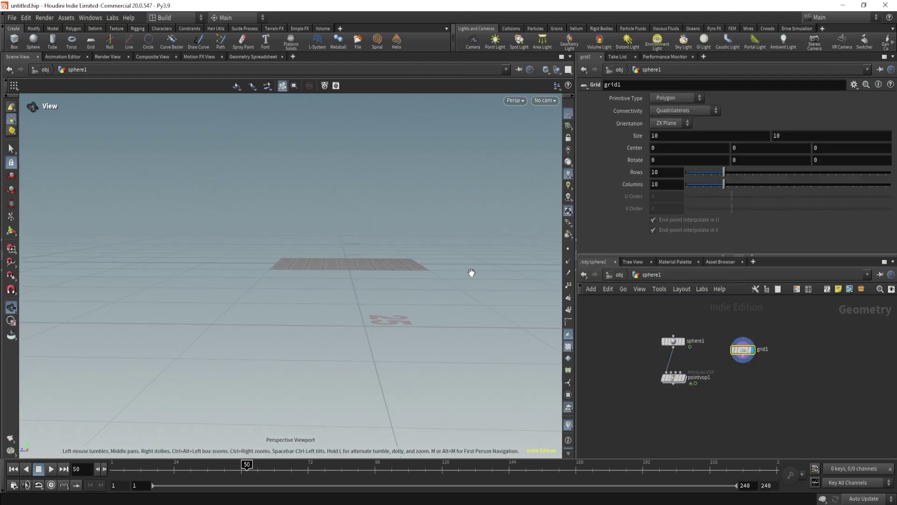
{"action": "left_click_drag", "start_coordinate": [471, 273], "coordinate": [514, 336]}
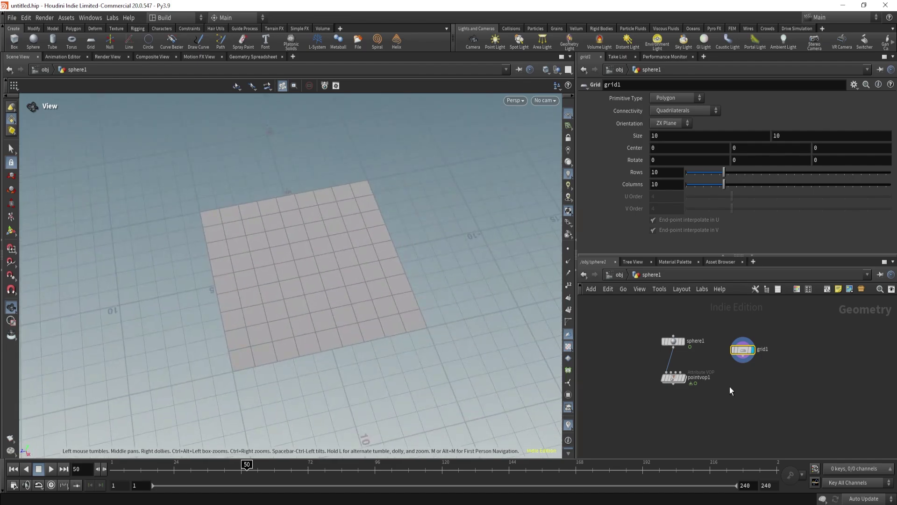
Add a Remesh node below the grid and set its target size to 0.1
{"action": "left_click", "coordinate": [755, 347]}
{"action": "key", "text": "Tab"}
{"action": "type", "text": "rem"}
{"action": "key", "text": "Return"}
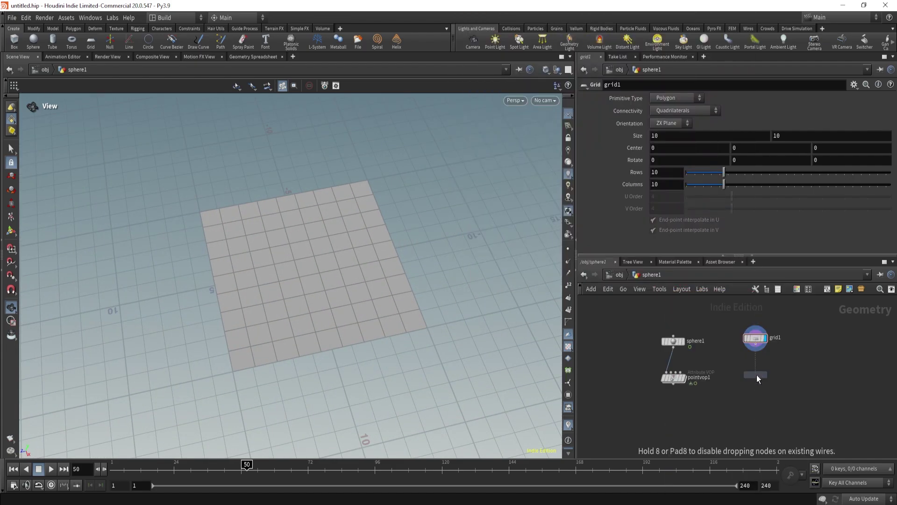
{"action": "left_click", "coordinate": [756, 375]}
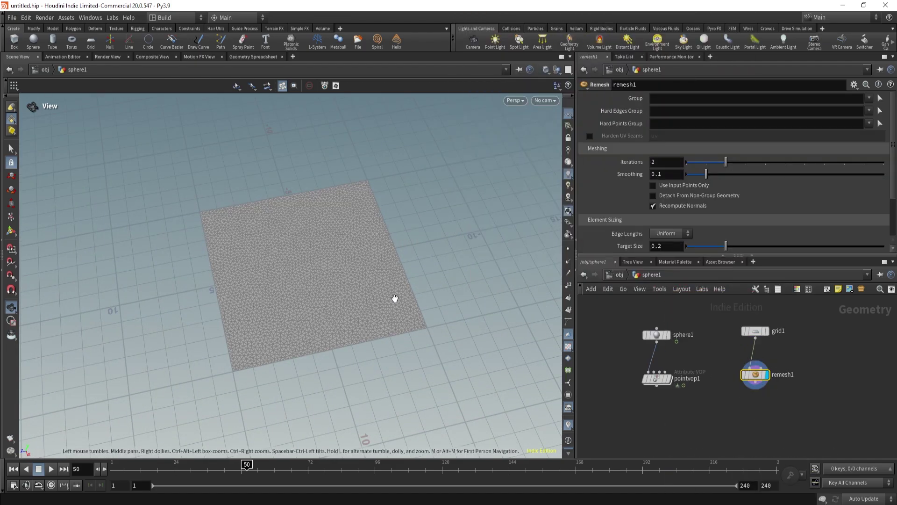
{"action": "left_click_drag", "start_coordinate": [394, 298], "coordinate": [376, 310]}
{"action": "double_click", "coordinate": [656, 245]}
{"action": "type", "text": ".1"}
{"action": "key", "text": "Return"}
Add a Point VOP below the Remesh node, display it and enter its network
{"action": "middle_click_drag", "start_coordinate": [742, 406], "coordinate": [727, 388]}
{"action": "left_click", "coordinate": [728, 387]}
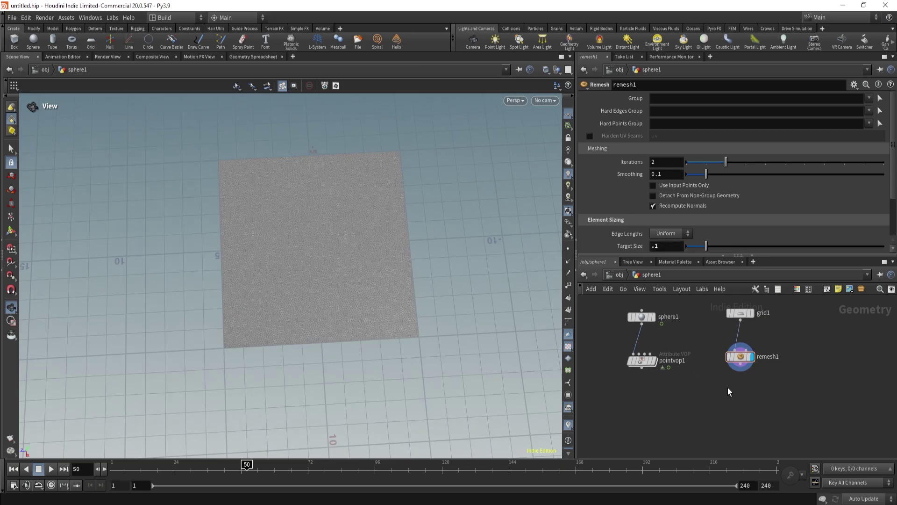
{"action": "key", "text": "Tab"}
{"action": "type", "text": "vop"}
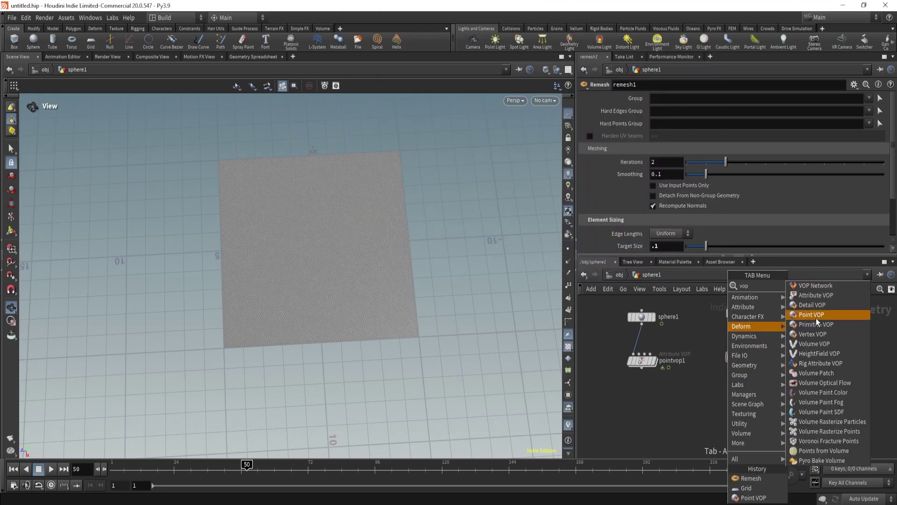
{"action": "left_click", "coordinate": [816, 318]}
{"action": "left_click", "coordinate": [742, 403]}
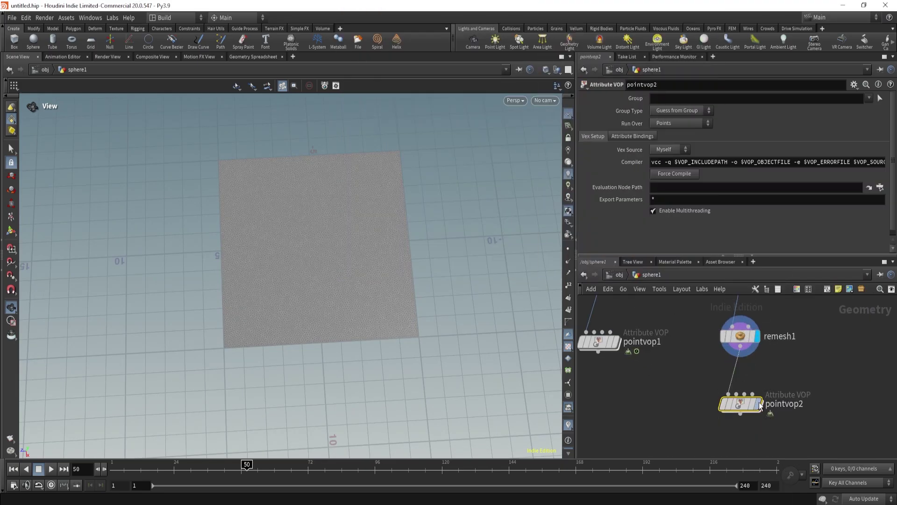
{"action": "double_click", "coordinate": [742, 403]}
Move the global parameters node away from the output and place a Turbulent Noise node between them
{"action": "left_click_drag", "start_coordinate": [701, 366], "coordinate": [643, 322]}
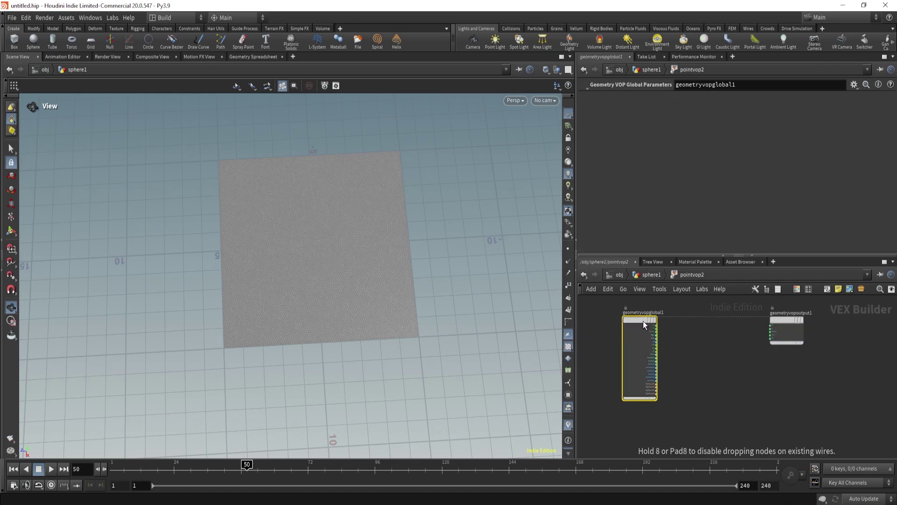
{"action": "key", "text": "Tab"}
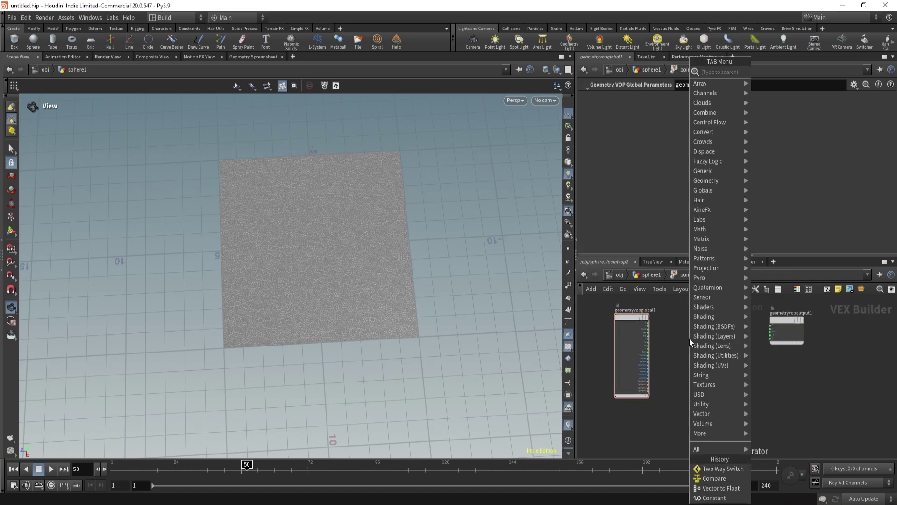
{"action": "type", "text": "tur"}
{"action": "key", "text": "Return"}
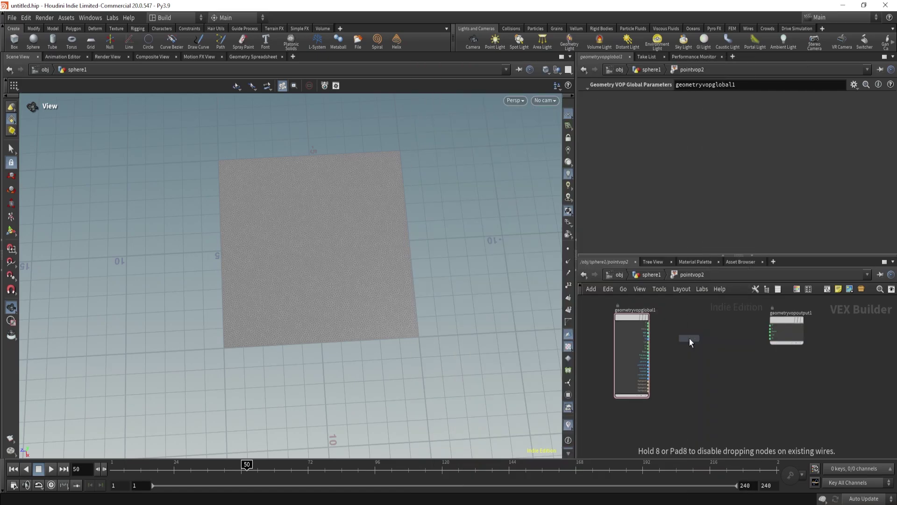
{"action": "left_click", "coordinate": [689, 338]}
{"action": "scroll", "coordinate": [690, 345], "scroll_direction": "up", "scroll_amount": 2}
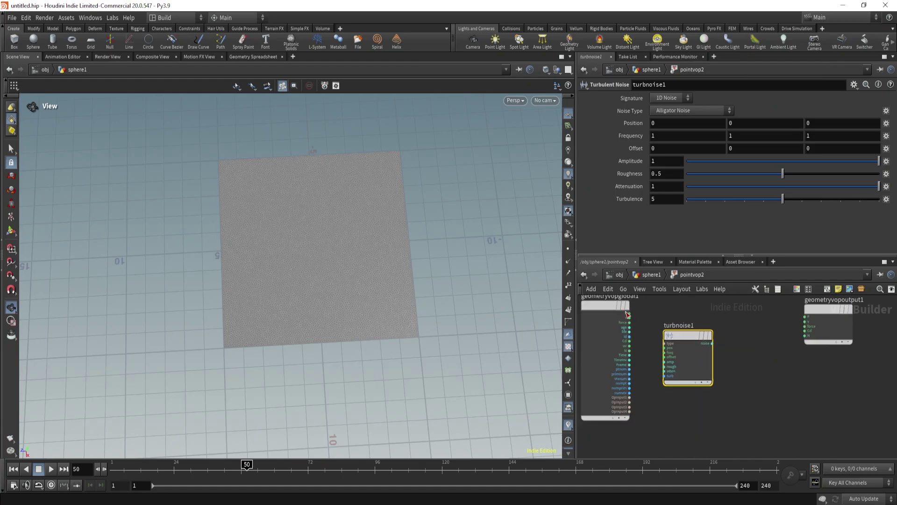
Connect P from the global parameters to the Turbulent Noise position and the noise output to Cd
{"action": "left_click", "coordinate": [629, 313]}
{"action": "left_click", "coordinate": [664, 348]}
{"action": "left_click", "coordinate": [712, 343]}
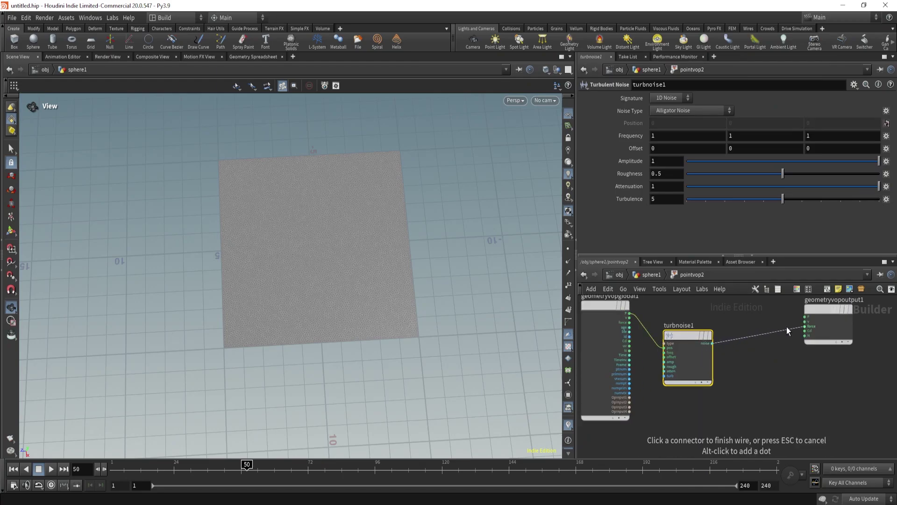
{"action": "left_click", "coordinate": [806, 331]}
{"action": "left_click_drag", "start_coordinate": [455, 290], "coordinate": [426, 291]}
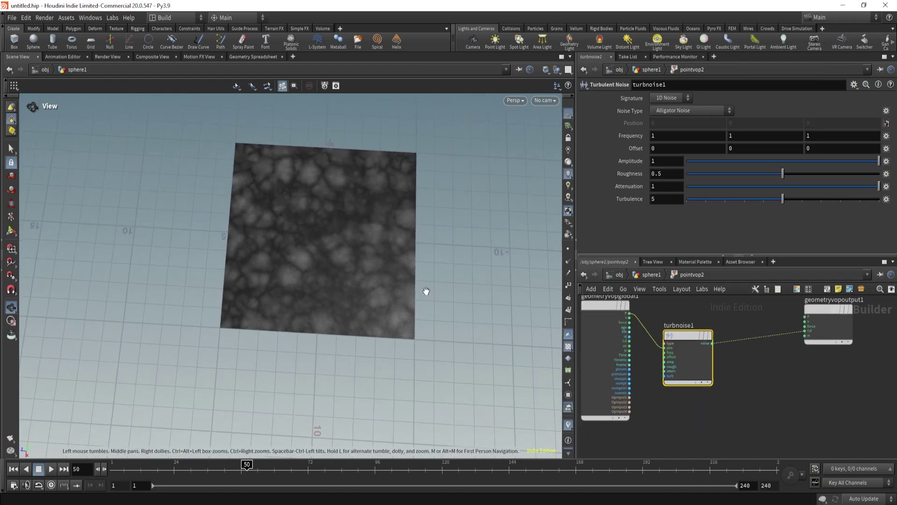
Set the Turbulent Noise node's noise type to Sparse Convolution Noise
{"action": "left_click", "coordinate": [668, 111]}
{"action": "left_click", "coordinate": [673, 142]}
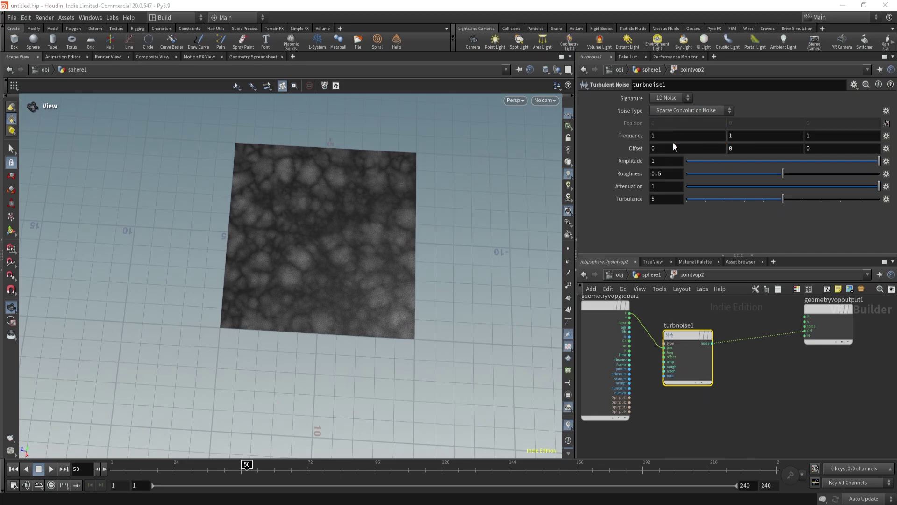
{"action": "left_click_drag", "start_coordinate": [433, 234], "coordinate": [524, 258]}
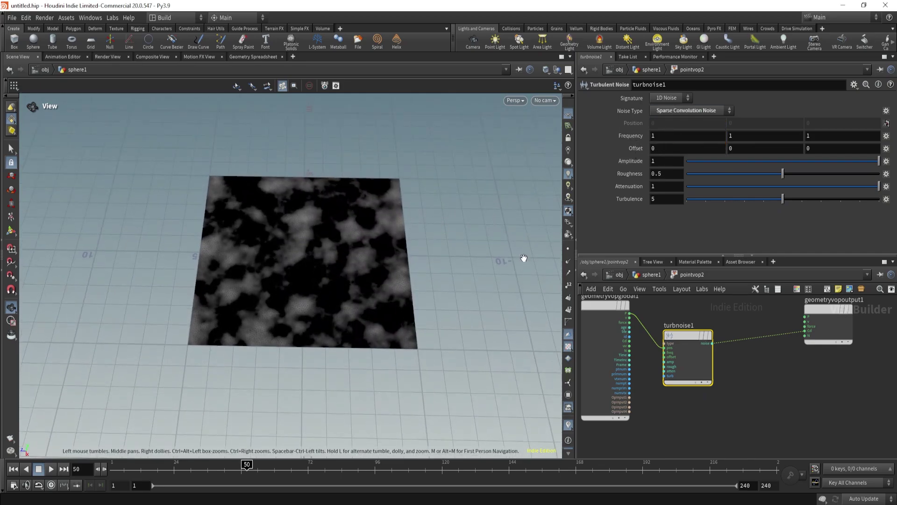
Return to the geometry network and examine the lowest and highest Cd values in the Geometry Spreadsheet by sorting on Cd(g)
{"action": "left_click", "coordinate": [648, 276]}
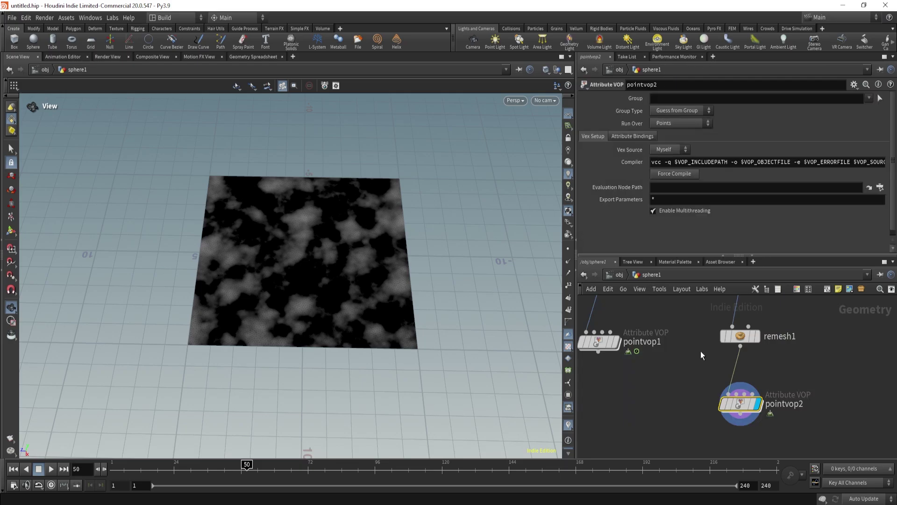
{"action": "left_click", "coordinate": [249, 56]}
{"action": "left_click", "coordinate": [226, 98]}
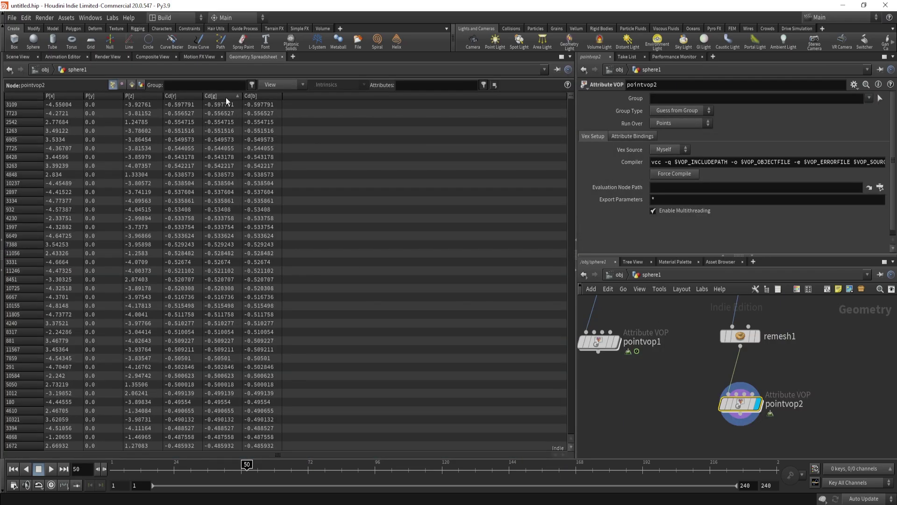
{"action": "left_click", "coordinate": [226, 97]}
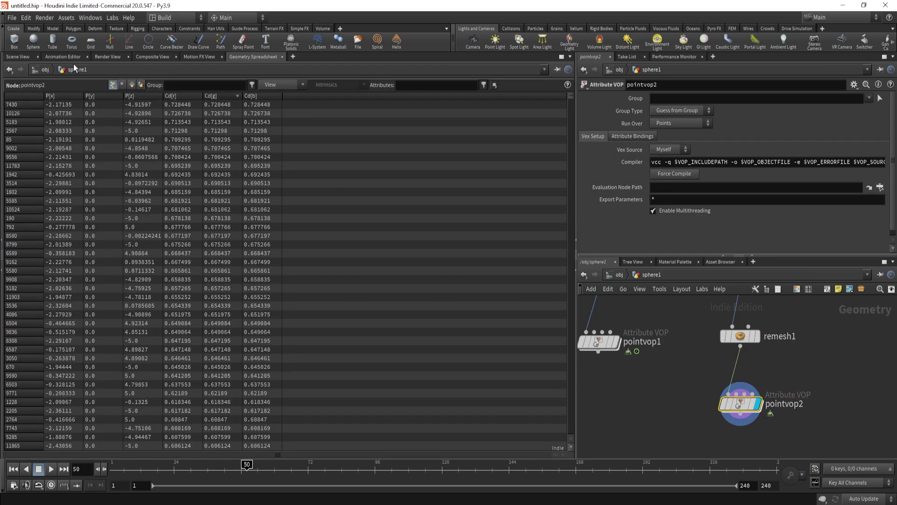
{"action": "left_click", "coordinate": [23, 56]}
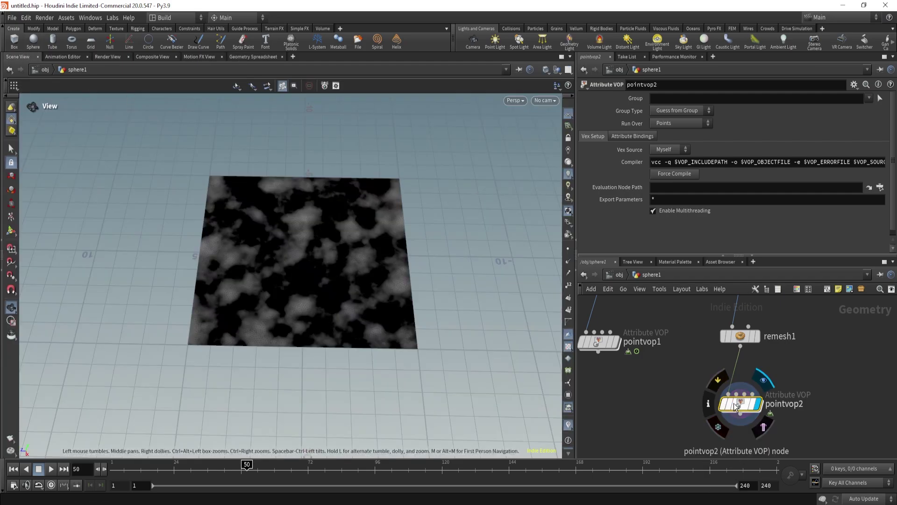
{"action": "left_click_drag", "start_coordinate": [397, 301], "coordinate": [386, 328]}
{"action": "right_click_drag", "start_coordinate": [387, 327], "coordinate": [371, 238]}
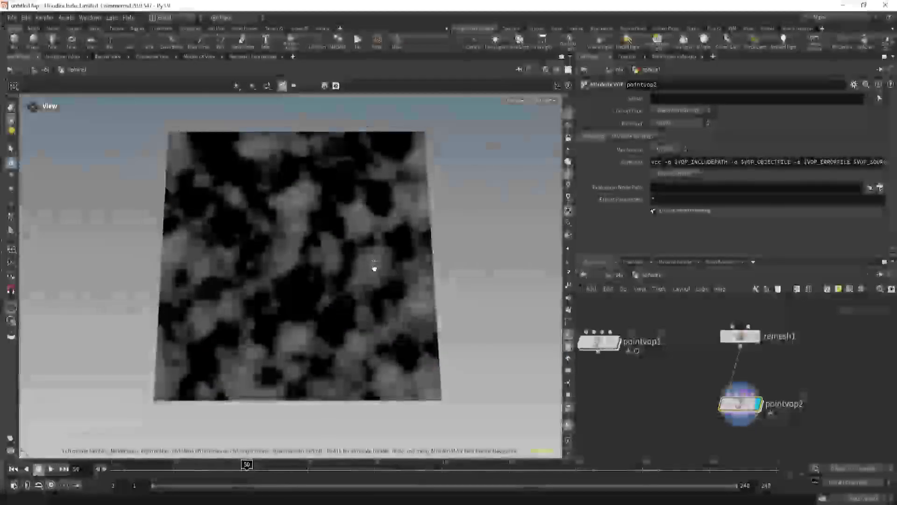
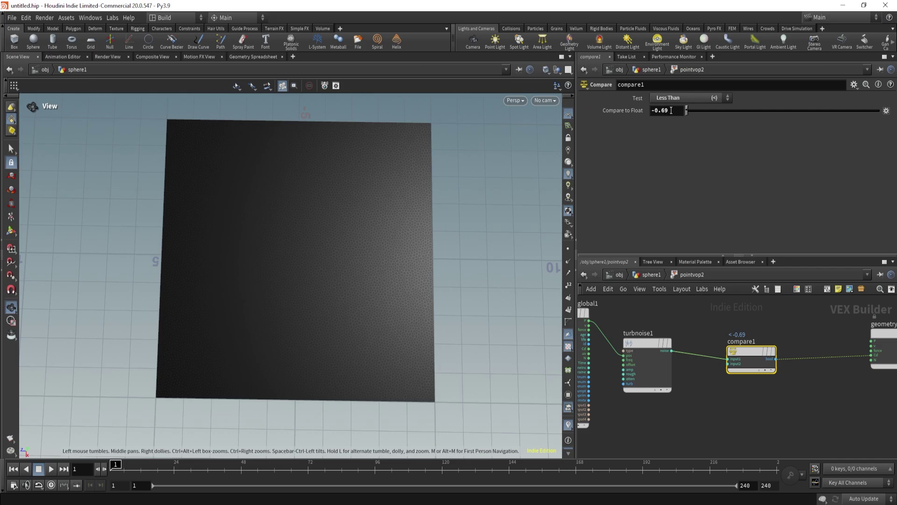
Keyframe the Compare node's Compare to Float at -0.69 on frame 1 and raise it to 0.881 at frame 120
{"action": "left_click", "coordinate": [671, 110], "text": "alt"}
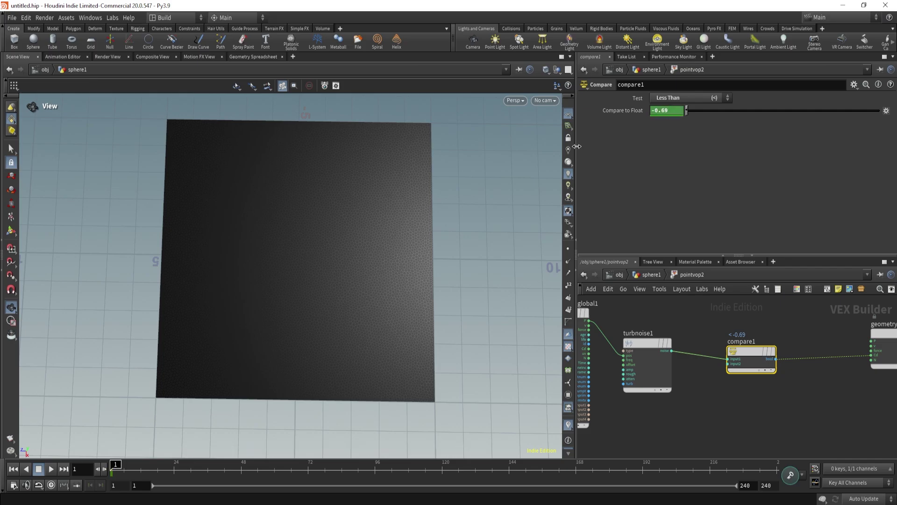
{"action": "left_click", "coordinate": [453, 470]}
{"action": "left_click_drag", "start_coordinate": [688, 111], "coordinate": [779, 117]}
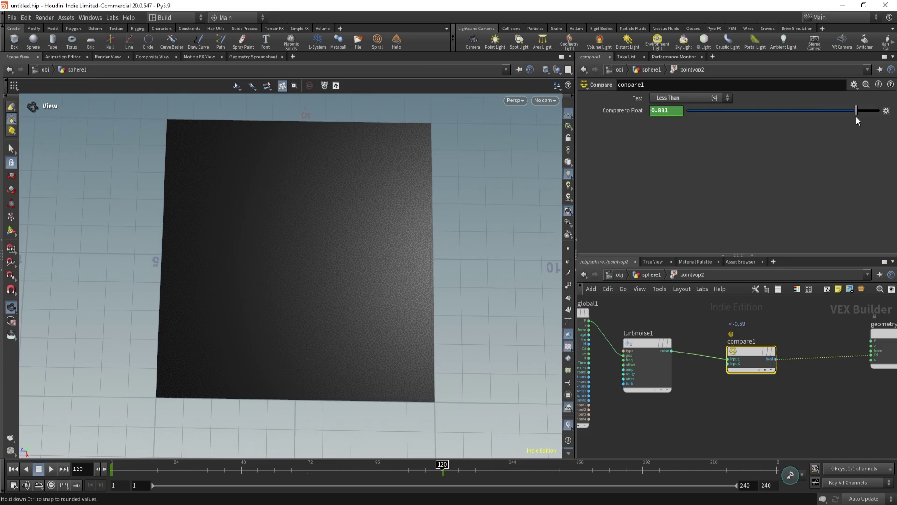
{"action": "mouse_move", "coordinate": [731, 346]}
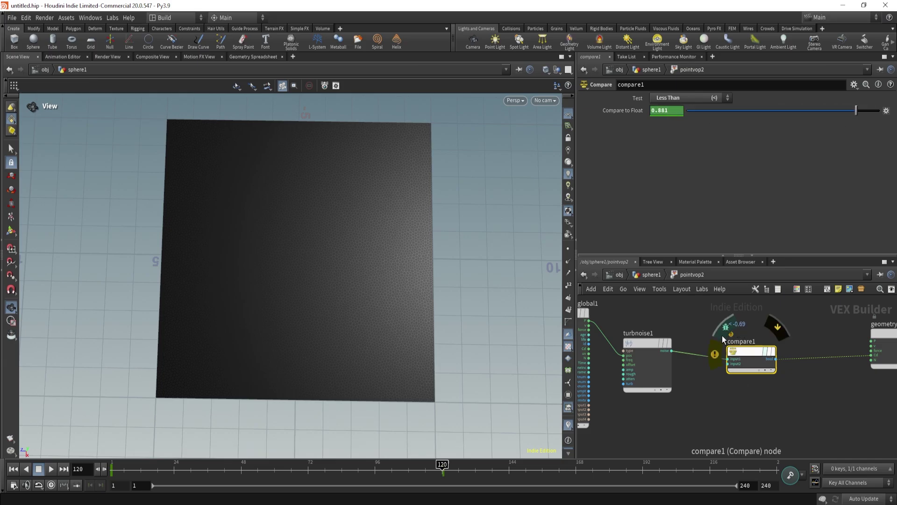
Read the warning on the Compare node and replace its animated Compare to Float with a constant 0
{"action": "left_click", "coordinate": [716, 355]}
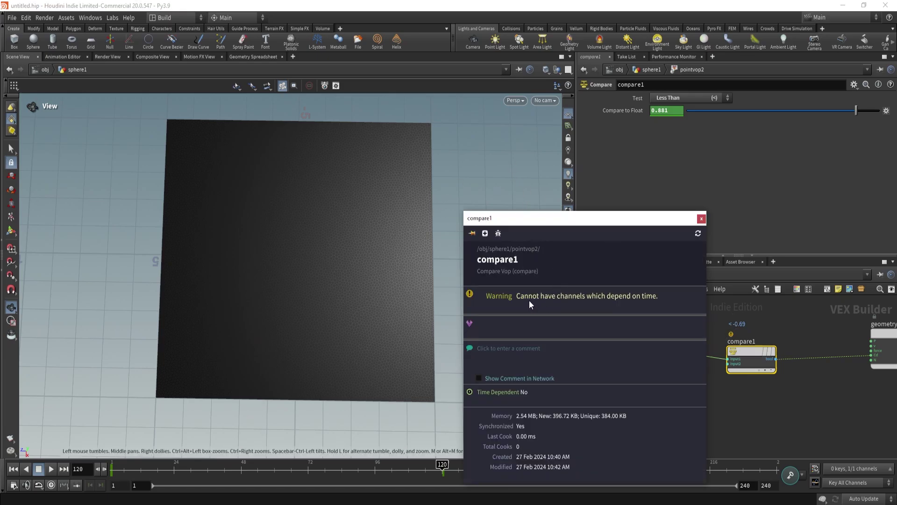
{"action": "left_click", "coordinate": [702, 218]}
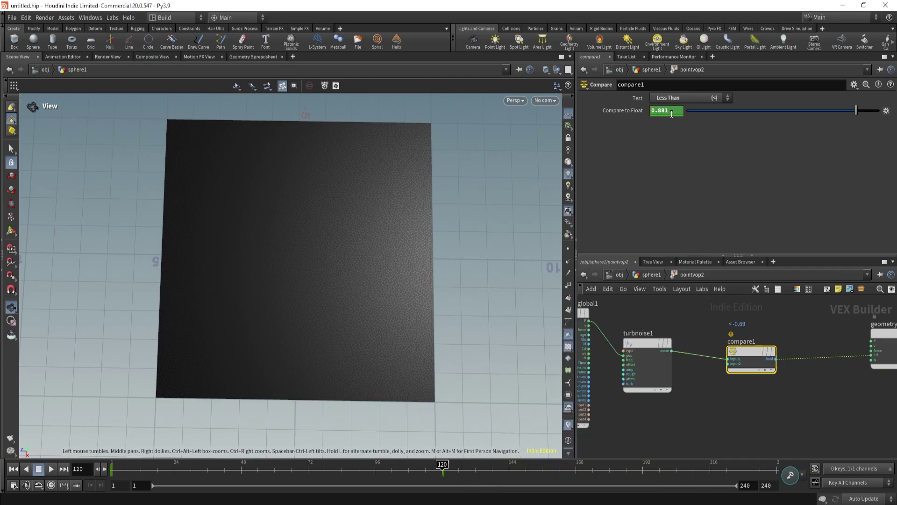
{"action": "type", "text": "0"}
{"action": "key", "text": "Return"}
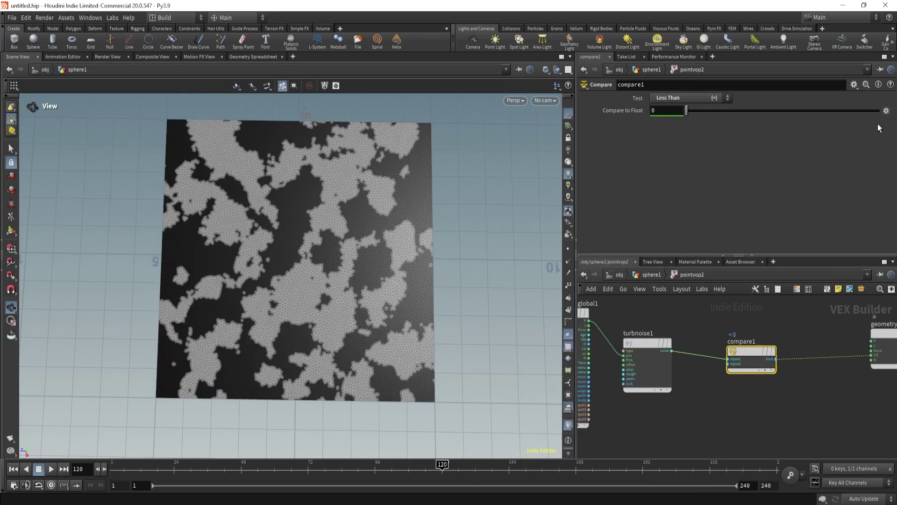
Promote the Compare node's second input as a parameter and return to the Attribute VOP's settings in the geometry network
{"action": "left_click", "coordinate": [887, 112]}
{"action": "left_click", "coordinate": [869, 116]}
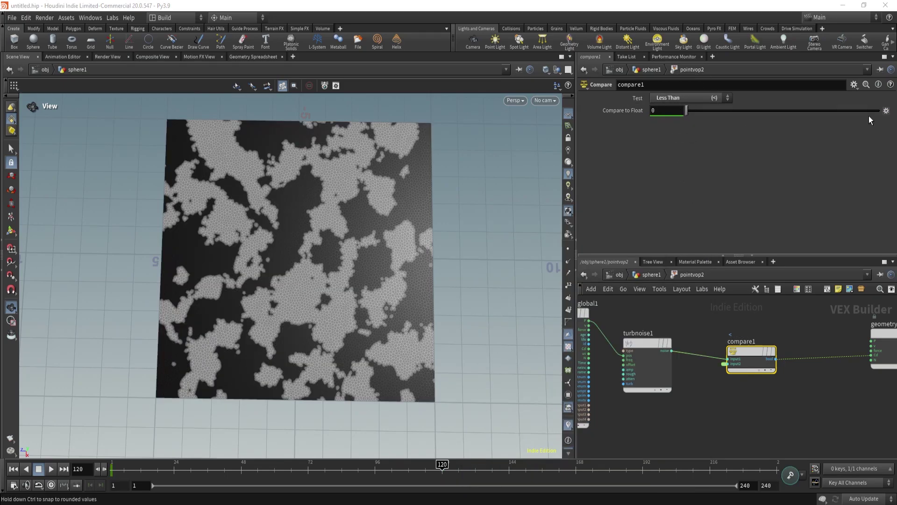
{"action": "left_click", "coordinate": [650, 275]}
{"action": "scroll", "coordinate": [669, 187], "scroll_direction": "down", "scroll_amount": 1}
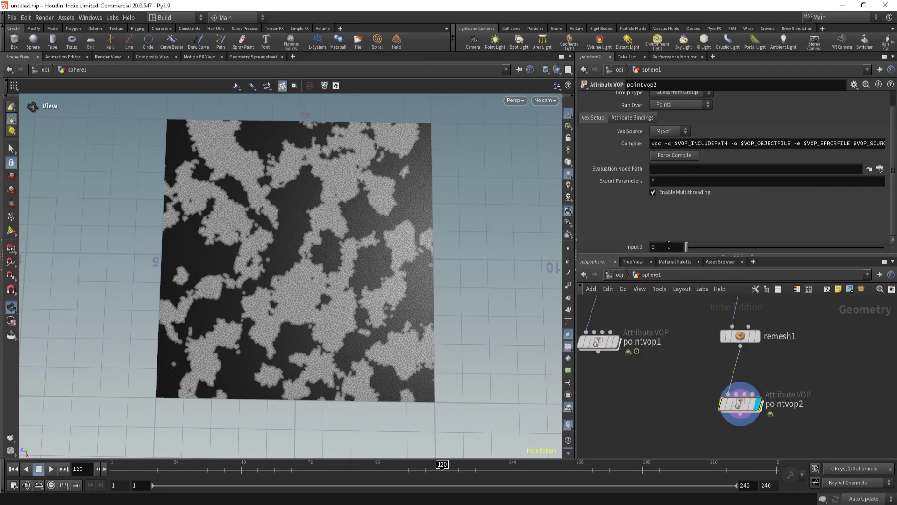
Keyframe the Attribute VOP's promoted Input 2 parameter at -0.6 on frame 1
{"action": "left_click_drag", "start_coordinate": [289, 471], "coordinate": [116, 469]}
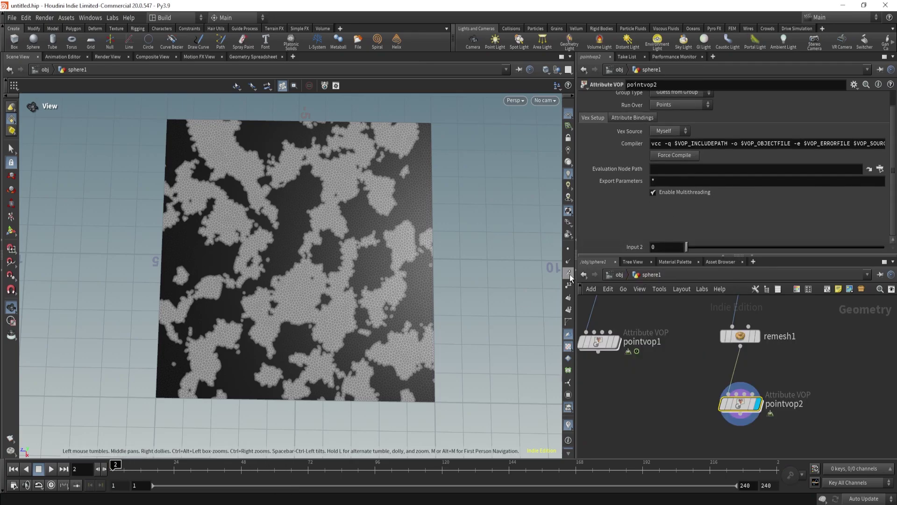
{"action": "left_click", "coordinate": [108, 468]}
{"action": "left_click", "coordinate": [667, 247], "text": "alt"}
{"action": "middle_click_drag", "start_coordinate": [668, 246], "coordinate": [639, 248]}
{"action": "scroll", "coordinate": [691, 248], "scroll_direction": "up", "scroll_amount": 1}
{"action": "scroll", "coordinate": [664, 244], "scroll_direction": "down", "scroll_amount": 1}
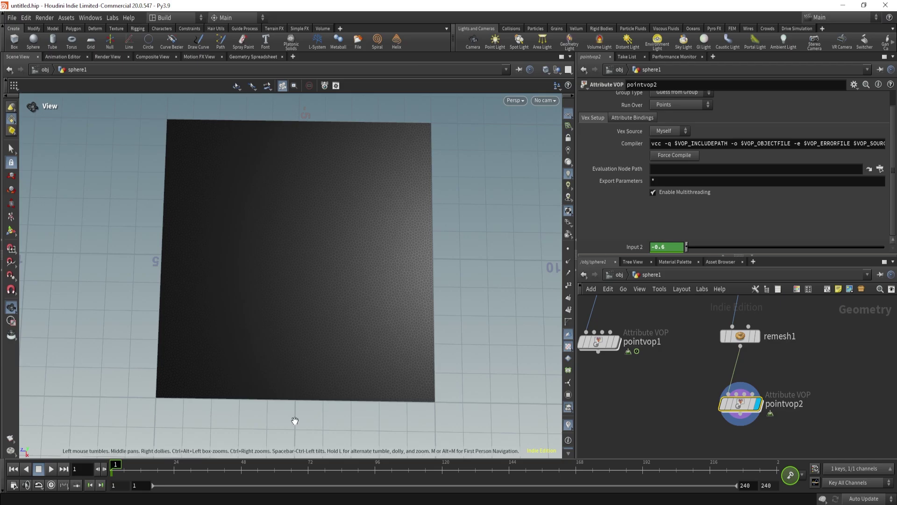
Keyframe Input 2 at 0.77 on frame 137 and scrub the timeline back to preview the spreading pattern
{"action": "left_click_drag", "start_coordinate": [370, 467], "coordinate": [489, 467]}
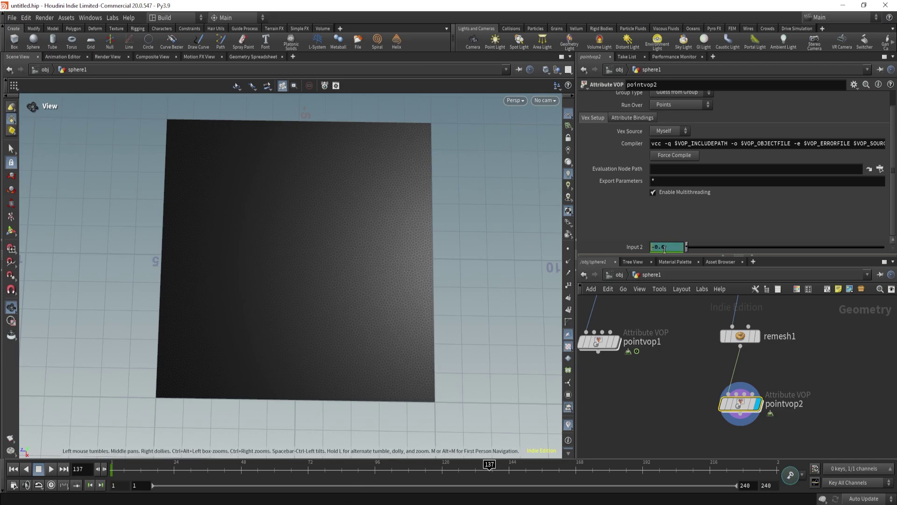
{"action": "middle_click_drag", "start_coordinate": [664, 248], "coordinate": [879, 260]}
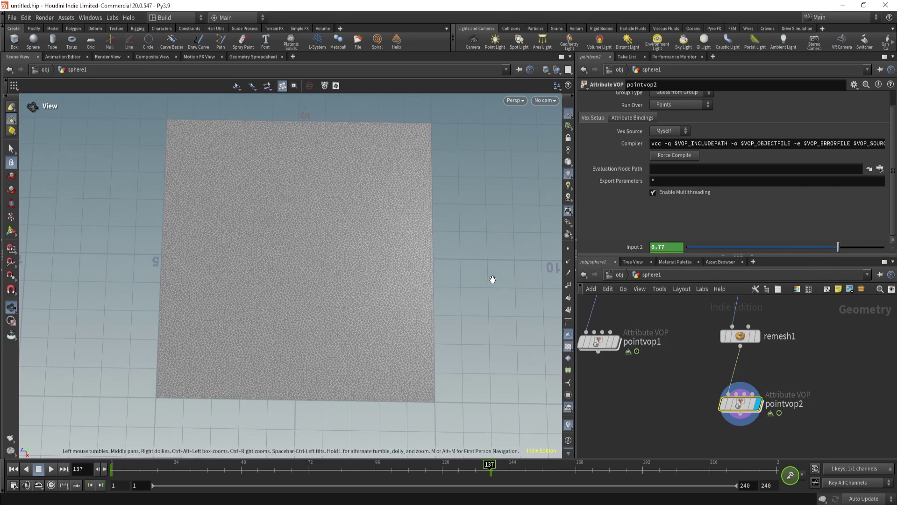
{"action": "left_click_drag", "start_coordinate": [426, 470], "coordinate": [205, 469]}
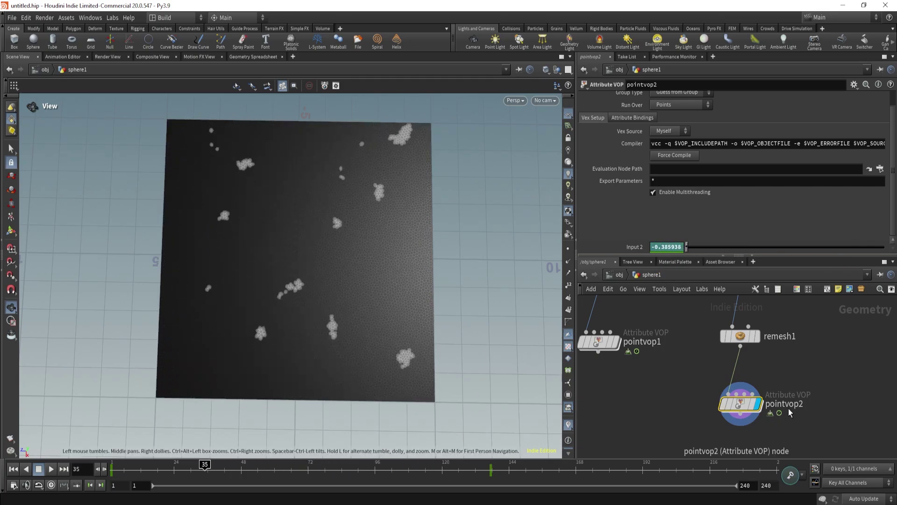
Inside the Attribute VOP, set the Compare node's Test to Greater Than and go back to frame 1
{"action": "double_click", "coordinate": [741, 405]}
{"action": "left_click", "coordinate": [687, 98]}
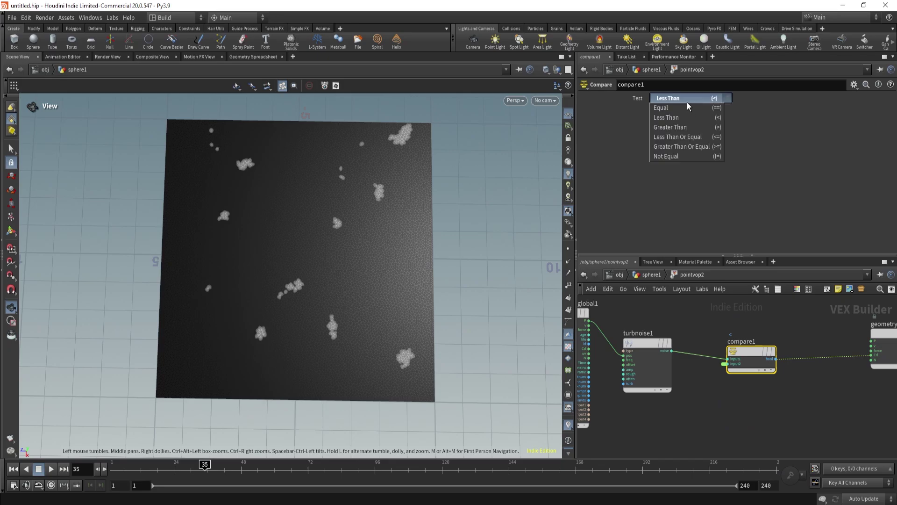
{"action": "left_click", "coordinate": [679, 127]}
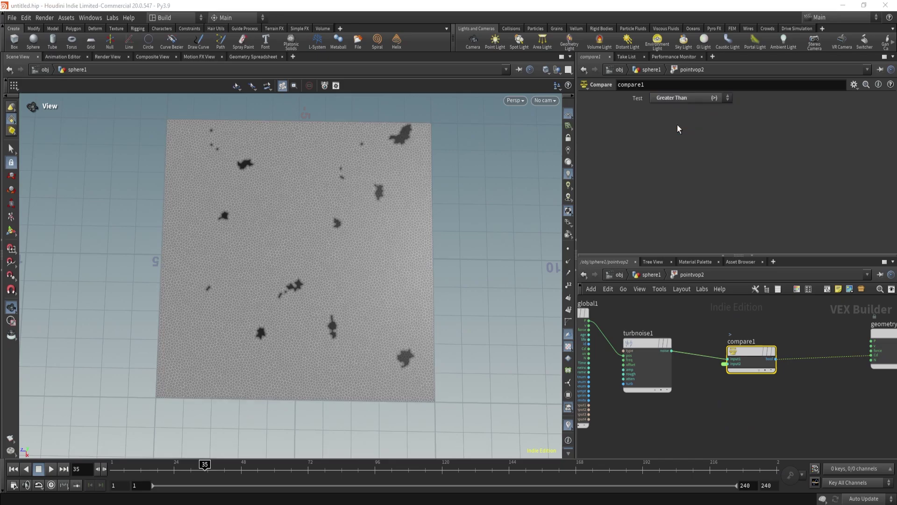
{"action": "left_click_drag", "start_coordinate": [205, 469], "coordinate": [103, 469]}
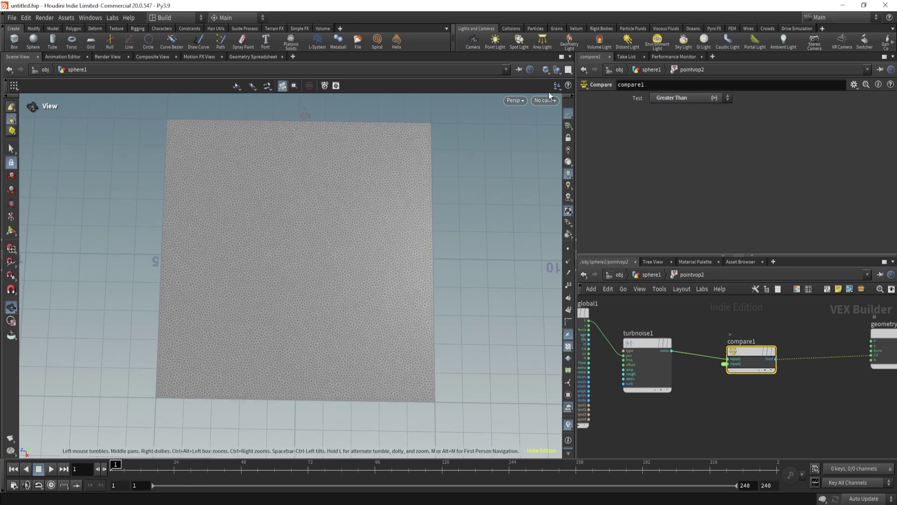
Shade the grid without wireframe, move the geometry output node further from Compare, and scrub to frame 62
{"action": "left_click", "coordinate": [546, 69]}
{"action": "left_click", "coordinate": [553, 177]}
{"action": "key", "text": "h"}
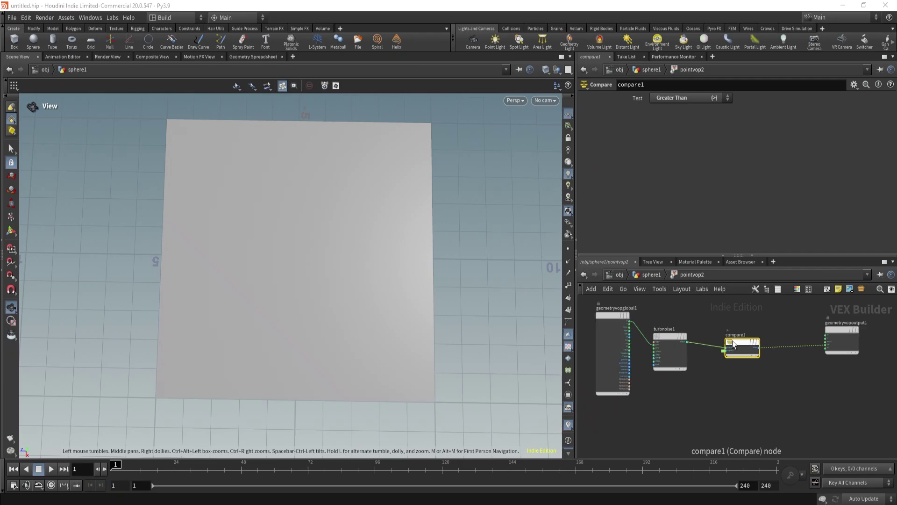
{"action": "left_click_drag", "start_coordinate": [814, 317], "coordinate": [856, 339]}
{"action": "left_click", "coordinate": [795, 379]}
{"action": "left_click_drag", "start_coordinate": [117, 466], "coordinate": [280, 466]}
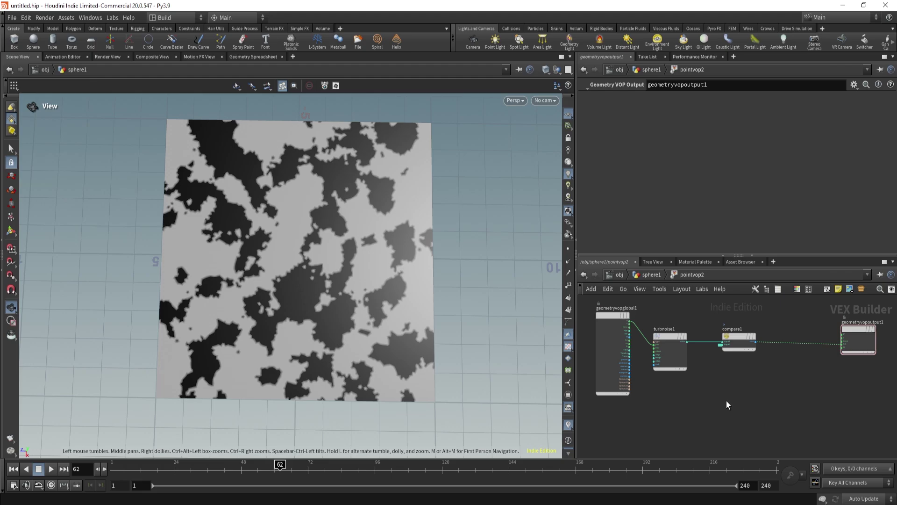
Add a Remove Point node to the VOP network and place it below the wire between Compare and the geometry output
{"action": "key", "text": "Tab"}
{"action": "type", "text": "remove"}
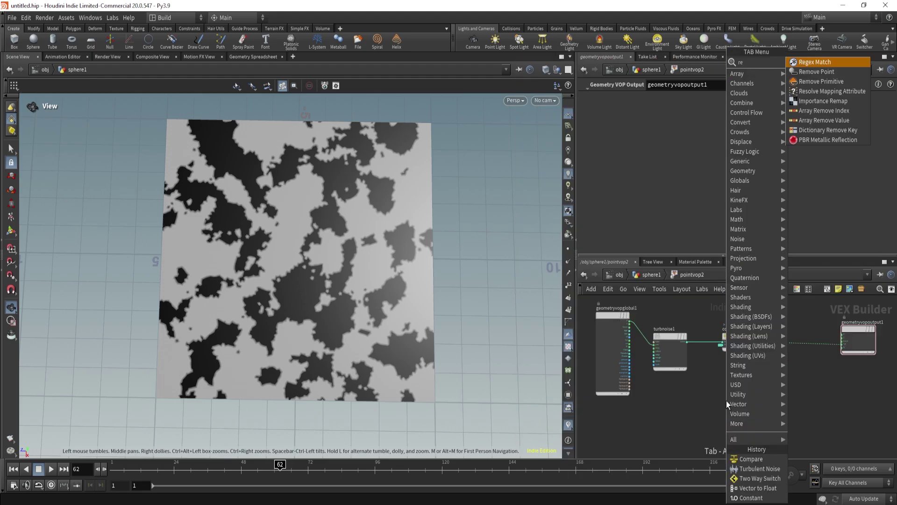
{"action": "key", "text": "Return"}
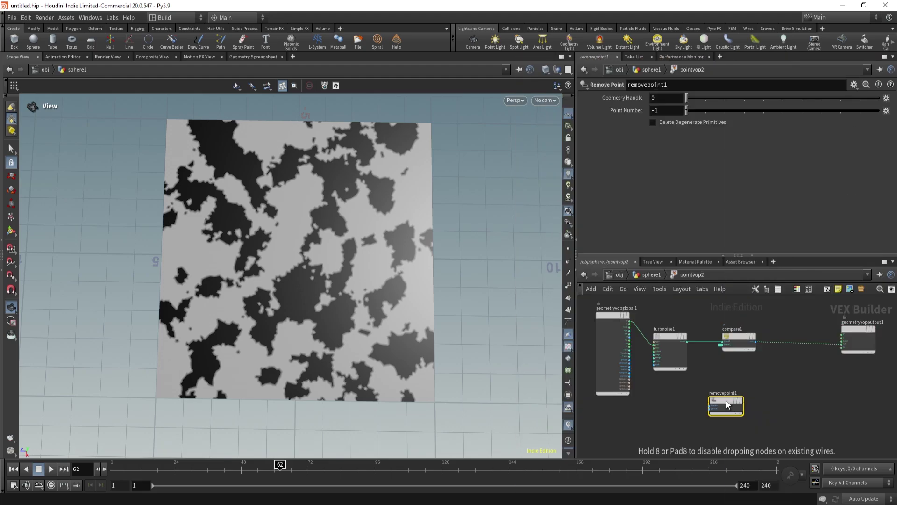
{"action": "left_click_drag", "start_coordinate": [726, 401], "coordinate": [797, 379]}
{"action": "scroll", "coordinate": [767, 382], "scroll_direction": "up", "scroll_amount": 5}
{"action": "middle_click_drag", "start_coordinate": [767, 382], "coordinate": [714, 371]}
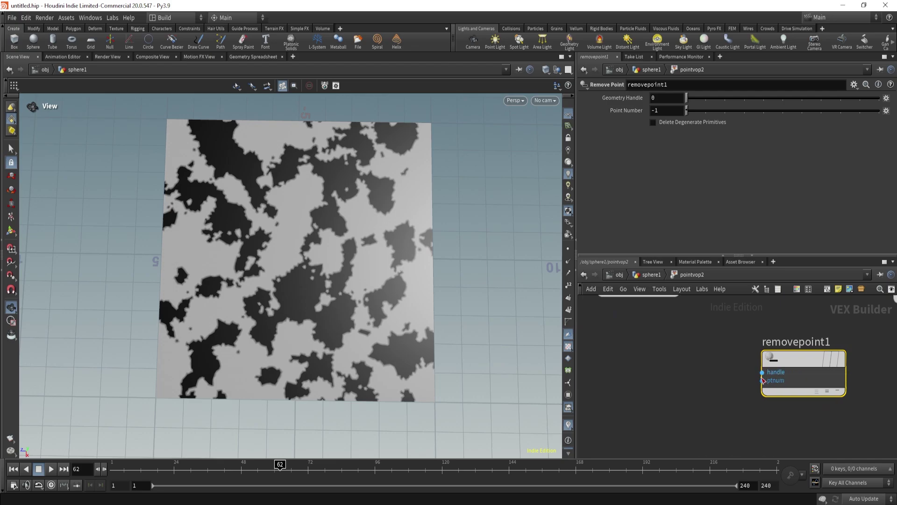
Try wiring the Compare node's bool output into the Remove Point node's handle input, and cut that wire again
{"action": "left_click", "coordinate": [761, 374]}
{"action": "middle_click_drag", "start_coordinate": [713, 345], "coordinate": [732, 422]}
{"action": "left_click", "coordinate": [711, 351]}
{"action": "scroll", "coordinate": [718, 367], "scroll_direction": "down", "scroll_amount": 3}
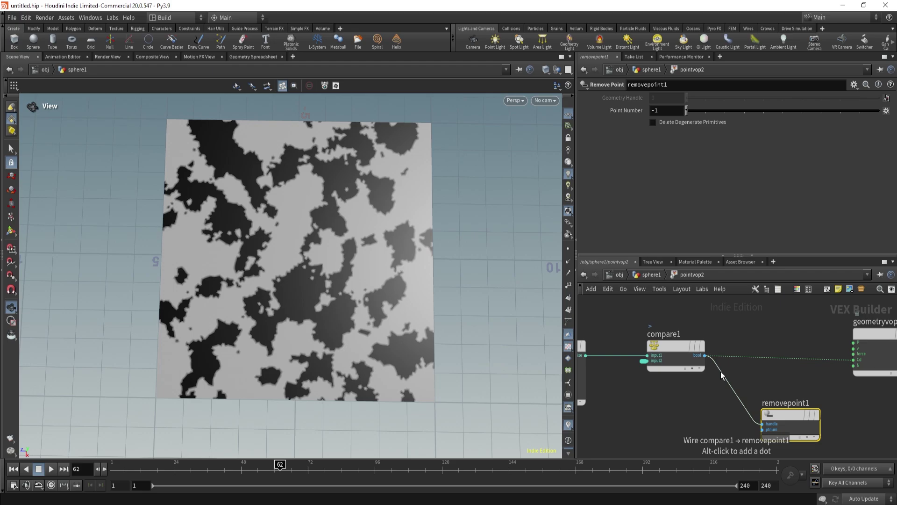
{"action": "key", "text": "y"}
{"action": "left_click_drag", "start_coordinate": [722, 411], "coordinate": [708, 357]}
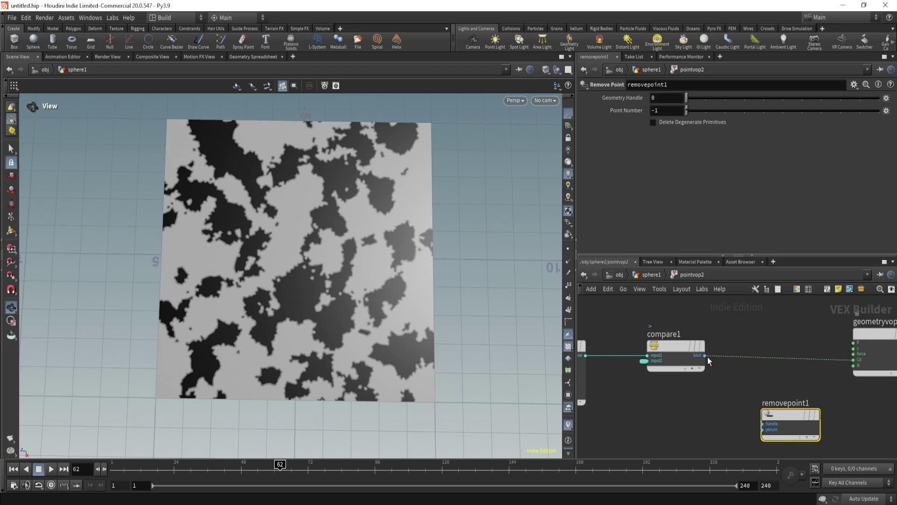
Scrub to frame 74 and examine the Remove Point node's ptnum input up close
{"action": "left_click", "coordinate": [762, 429]}
{"action": "left_click_drag", "start_coordinate": [391, 464], "coordinate": [315, 464]}
{"action": "left_click_drag", "start_coordinate": [682, 417], "coordinate": [747, 400]}
{"action": "middle_click_drag", "start_coordinate": [746, 421], "coordinate": [735, 383]}
{"action": "scroll", "coordinate": [737, 381], "scroll_direction": "up", "scroll_amount": 1}
{"action": "left_click_drag", "start_coordinate": [695, 373], "coordinate": [799, 414]}
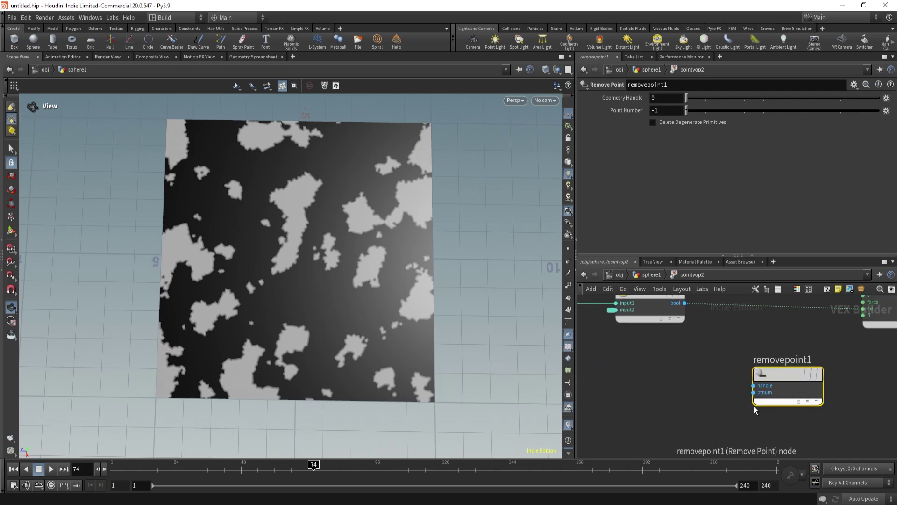
{"action": "scroll", "coordinate": [738, 405], "scroll_direction": "up", "scroll_amount": 2}
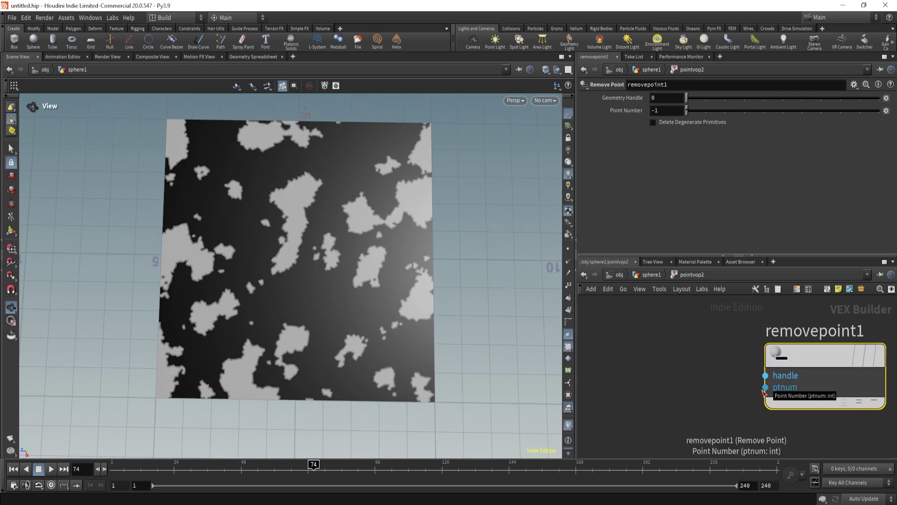
Display point numbers in the viewport and get close enough to the grid to read individual numbers
{"action": "left_click_drag", "start_coordinate": [411, 208], "coordinate": [339, 208]}
{"action": "scroll", "coordinate": [420, 210], "scroll_direction": "up", "scroll_amount": 4}
{"action": "scroll", "coordinate": [339, 208], "scroll_direction": "up", "scroll_amount": 5}
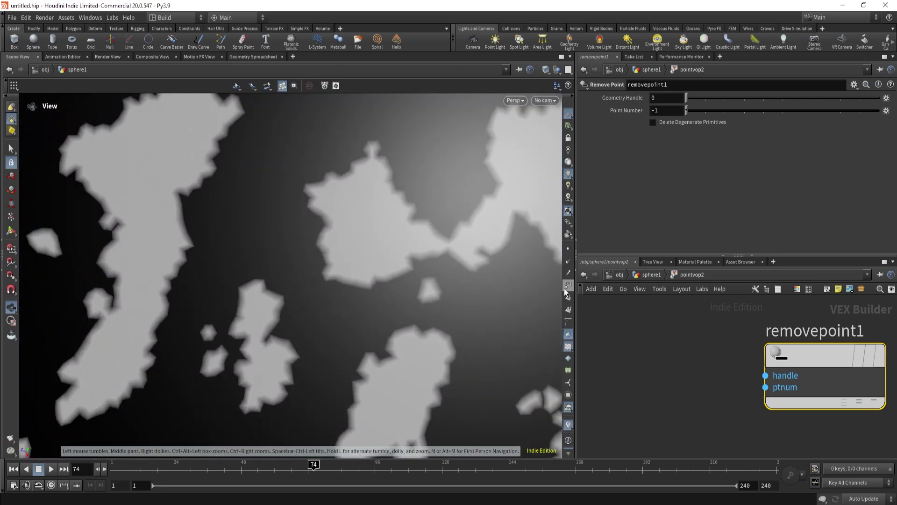
{"action": "left_click", "coordinate": [568, 286]}
{"action": "scroll", "coordinate": [445, 226], "scroll_direction": "up", "scroll_amount": 4}
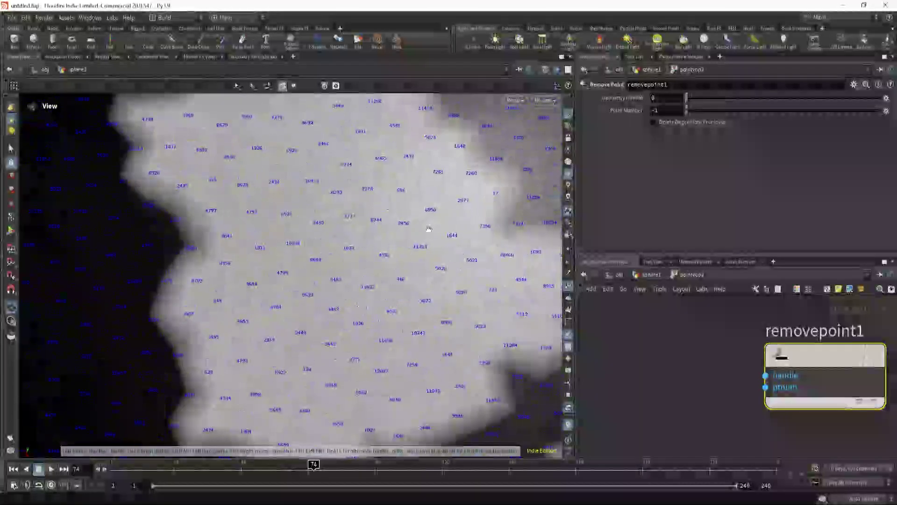
{"action": "scroll", "coordinate": [445, 226], "scroll_direction": "up", "scroll_amount": 4}
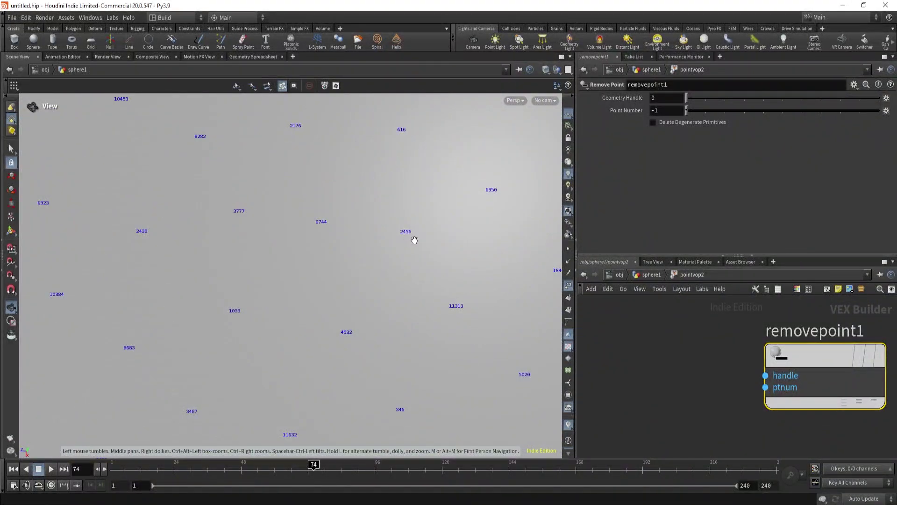
Add a Constant node beside Remove Point, set its type to Integer and its default value to 2456
{"action": "key", "text": "Tab"}
{"action": "type", "text": "con"}
{"action": "key", "text": "Return"}
{"action": "left_click", "coordinate": [685, 372]}
{"action": "left_click_drag", "start_coordinate": [685, 373], "coordinate": [650, 372]}
{"action": "left_click", "coordinate": [670, 98]}
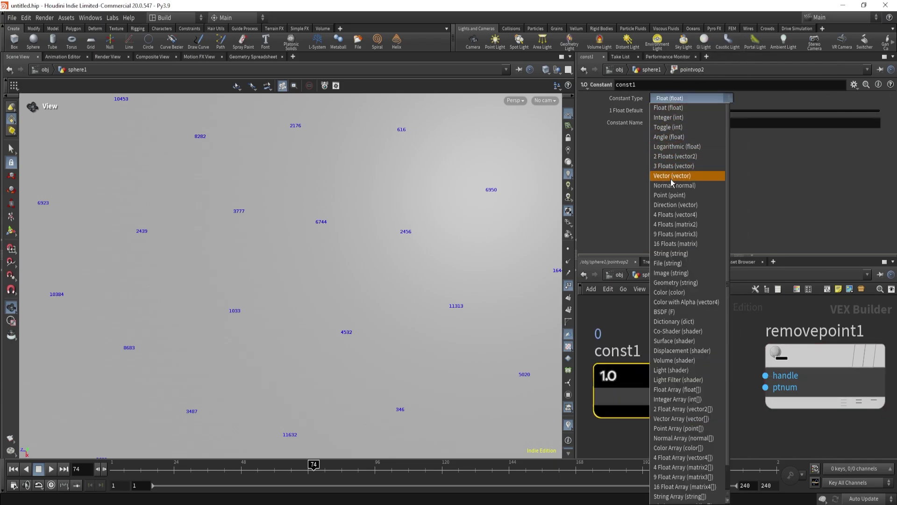
{"action": "left_click", "coordinate": [668, 117]}
{"action": "left_click", "coordinate": [663, 112]}
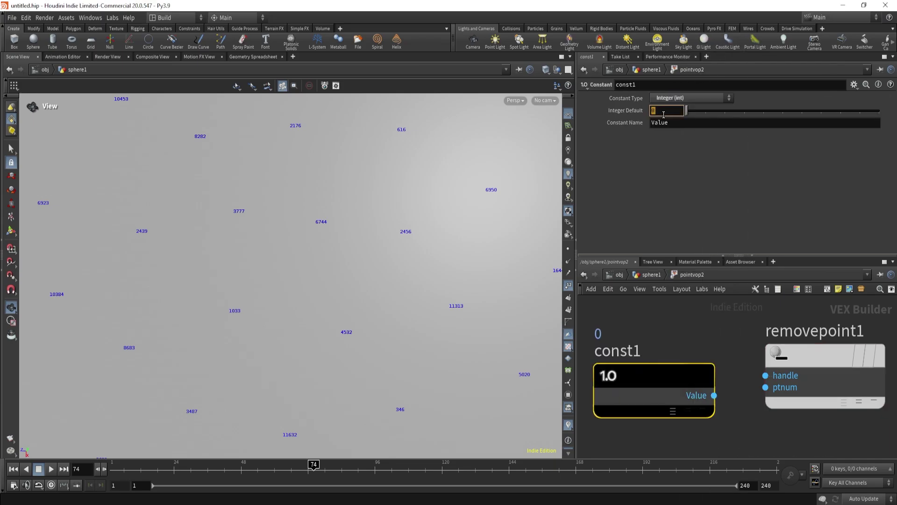
{"action": "key", "text": "Return"}
Try wiring the Constant's value into the Remove Point node's ptnum input, and delete the Constant node
{"action": "left_click", "coordinate": [714, 396]}
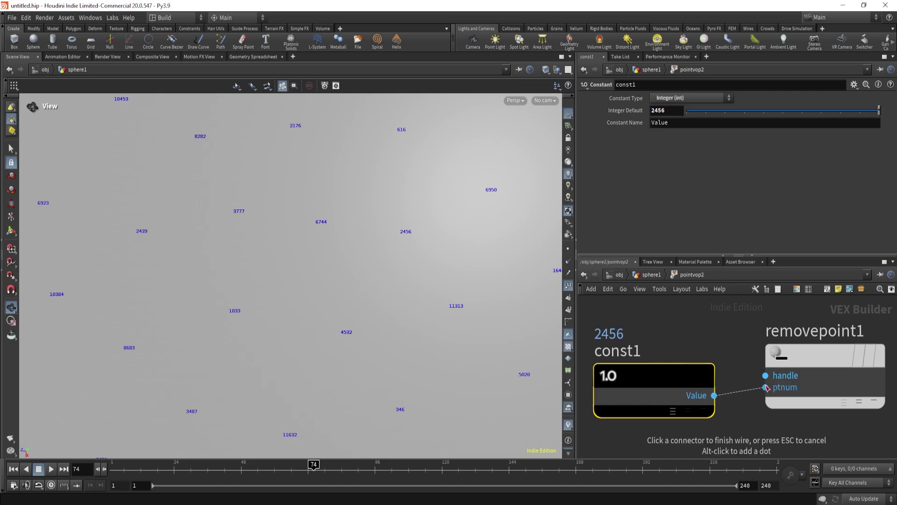
{"action": "left_click", "coordinate": [765, 387]}
{"action": "scroll", "coordinate": [674, 407], "scroll_direction": "down", "scroll_amount": 6}
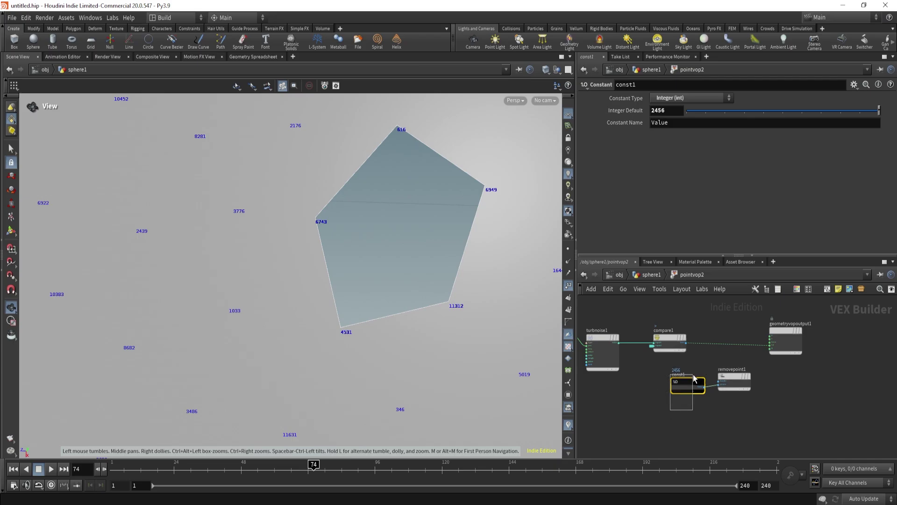
{"action": "key", "text": "Delete"}
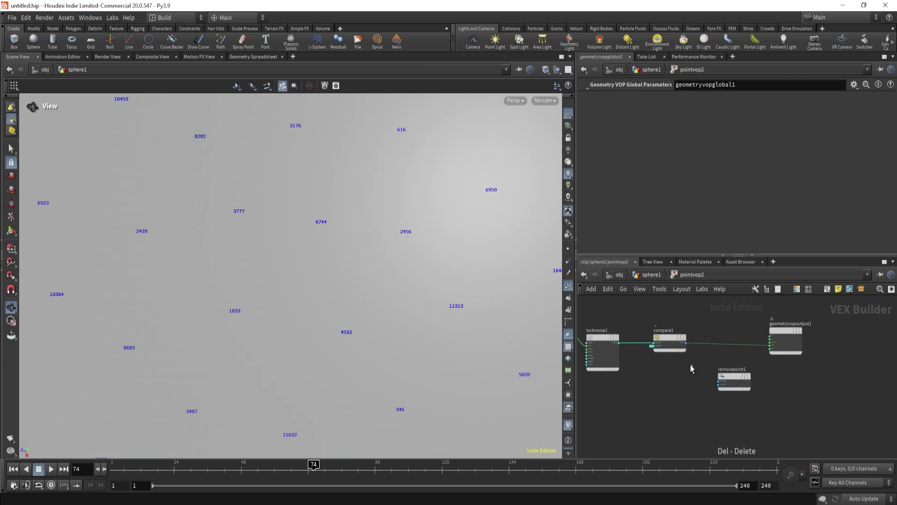
Bring the wider black-and-white pattern back into view and move the Remove Point node slightly further from Compare
{"action": "left_click_drag", "start_coordinate": [692, 369], "coordinate": [651, 315]}
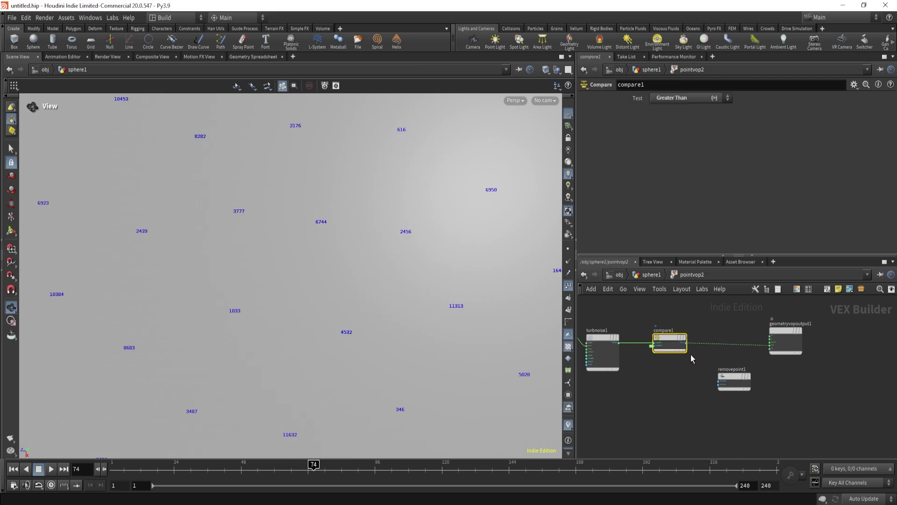
{"action": "right_click_drag", "start_coordinate": [410, 235], "coordinate": [173, 313]}
{"action": "mouse_move", "coordinate": [346, 290]}
{"action": "left_mouse_down"}
{"action": "mouse_move", "coordinate": [388, 285]}
{"action": "mouse_move", "coordinate": [340, 277]}
{"action": "left_mouse_up"}
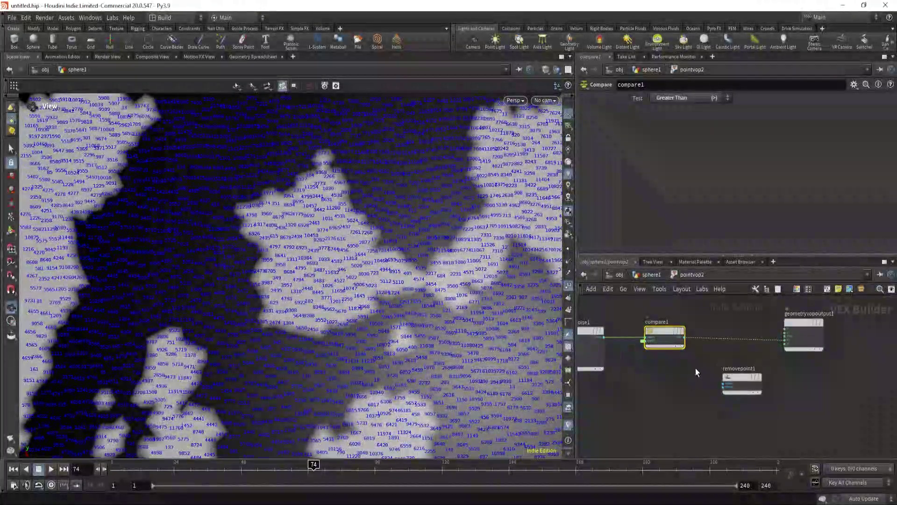
{"action": "left_click_drag", "start_coordinate": [742, 381], "coordinate": [763, 388]}
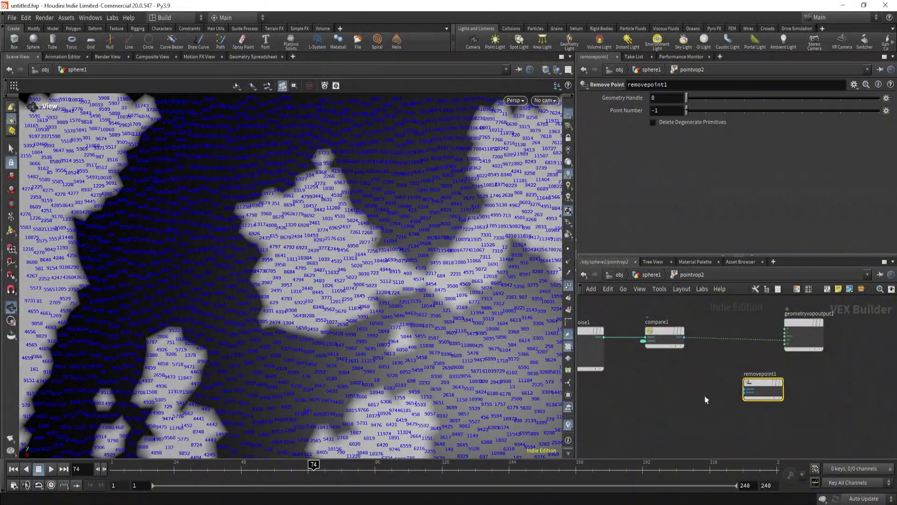
{"action": "middle_click_drag", "start_coordinate": [707, 397], "coordinate": [775, 354]}
{"action": "middle_click_drag", "start_coordinate": [654, 373], "coordinate": [702, 412]}
{"action": "scroll", "coordinate": [667, 358], "scroll_direction": "up", "scroll_amount": 5}
{"action": "mouse_move", "coordinate": [659, 359]}
{"action": "middle_mouse_down"}
{"action": "mouse_move", "coordinate": [669, 383]}
{"action": "mouse_move", "coordinate": [674, 361]}
{"action": "middle_mouse_up"}
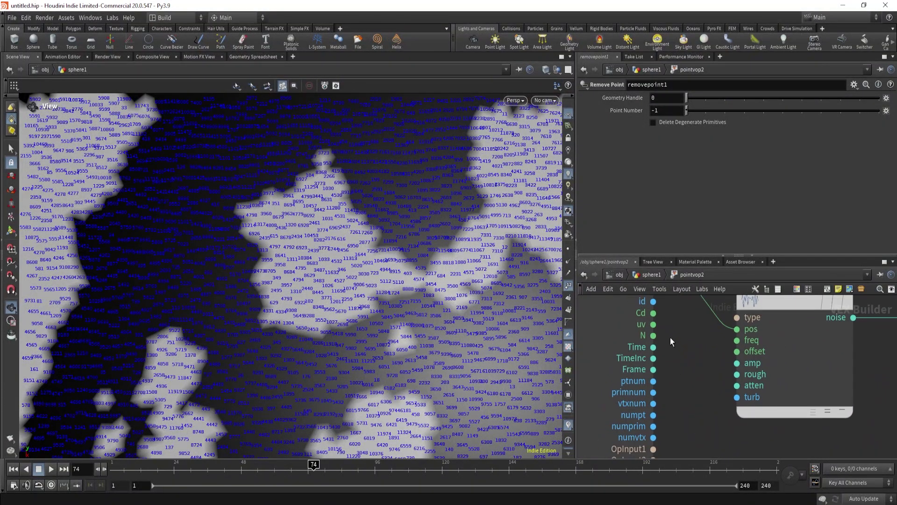
{"action": "left_click", "coordinate": [652, 382]}
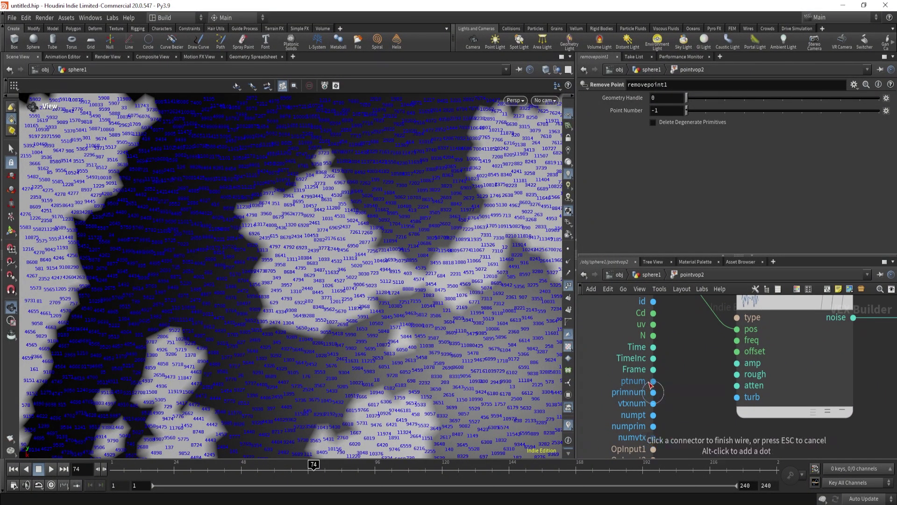
{"action": "scroll", "coordinate": [664, 385], "scroll_direction": "down", "scroll_amount": 1}
{"action": "key", "text": "Escape"}
{"action": "scroll", "coordinate": [669, 385], "scroll_direction": "down", "scroll_amount": 5}
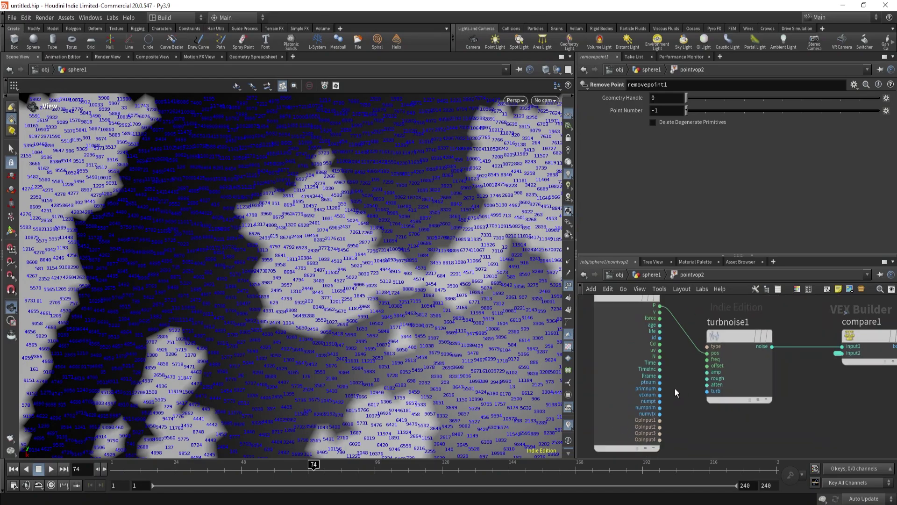
Add a Two Way Switch node between Compare and Remove Point in the VOP network
{"action": "scroll", "coordinate": [887, 408], "scroll_direction": "down", "scroll_amount": 4}
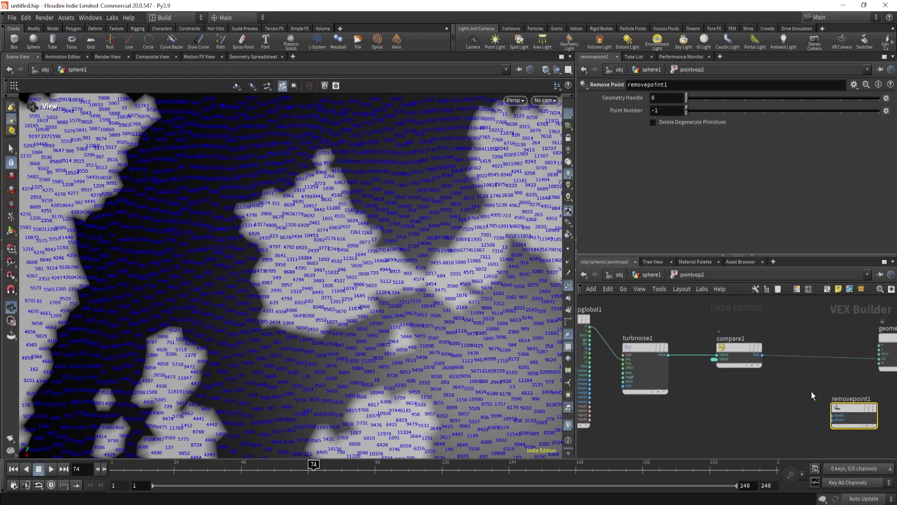
{"action": "scroll", "coordinate": [466, 300], "scroll_direction": "down", "scroll_amount": 5}
{"action": "middle_click_drag", "start_coordinate": [274, 331], "coordinate": [248, 334]}
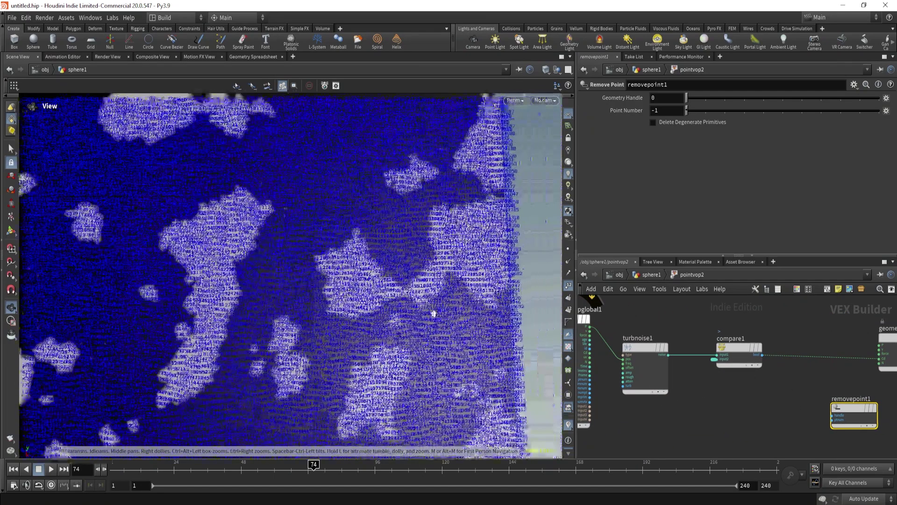
{"action": "key", "text": "Tab"}
{"action": "type", "text": "tw"}
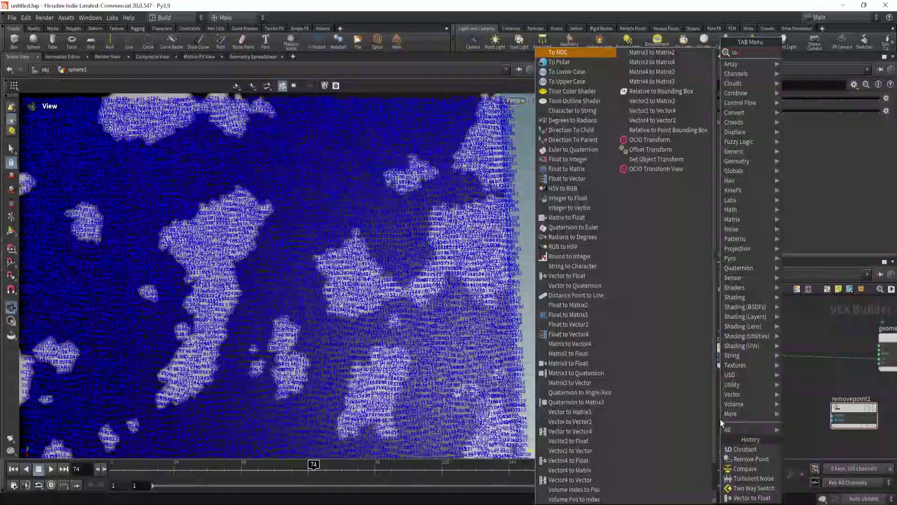
{"action": "type", "text": "o"}
{"action": "key", "text": "Down"}
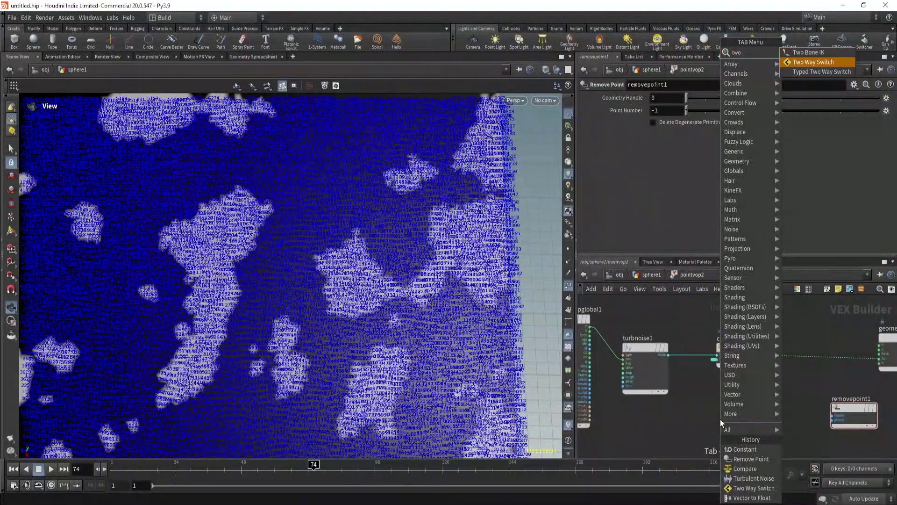
{"action": "key", "text": "Return"}
{"action": "left_click", "coordinate": [791, 391]}
{"action": "scroll", "coordinate": [757, 364], "scroll_direction": "up", "scroll_amount": 3}
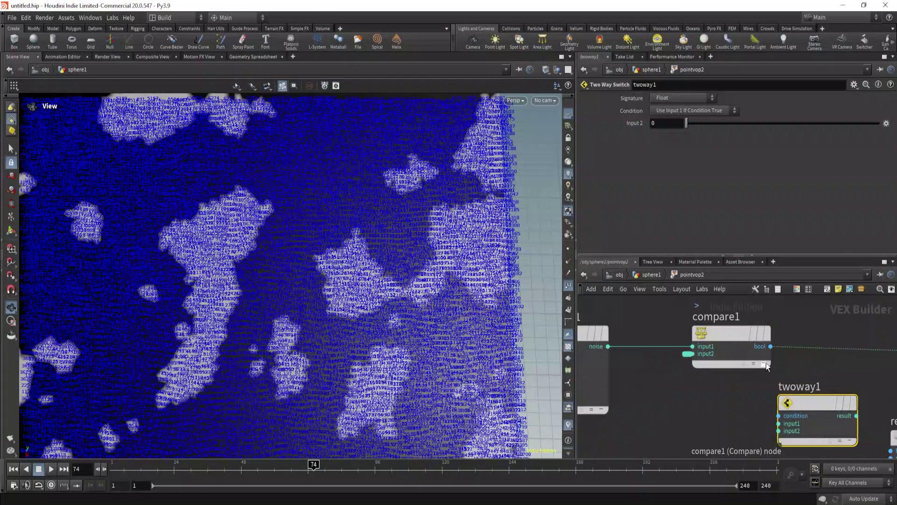
Wire Compare's bool output into the Two Way Switch's condition and the switch's result into the geometry output's Cd
{"action": "left_click", "coordinate": [768, 347]}
{"action": "left_click", "coordinate": [777, 415]}
{"action": "scroll", "coordinate": [817, 420], "scroll_direction": "down", "scroll_amount": 1}
{"action": "middle_click_drag", "start_coordinate": [848, 426], "coordinate": [749, 409]}
{"action": "left_click", "coordinate": [749, 401]}
{"action": "left_click", "coordinate": [847, 348]}
{"action": "scroll", "coordinate": [704, 368], "scroll_direction": "up", "scroll_amount": 3}
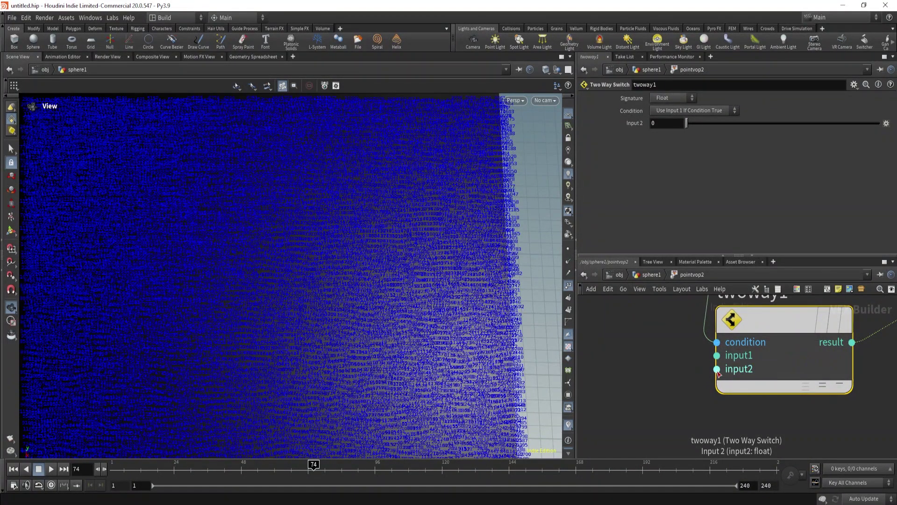
{"action": "scroll", "coordinate": [705, 370], "scroll_direction": "down", "scroll_amount": 2}
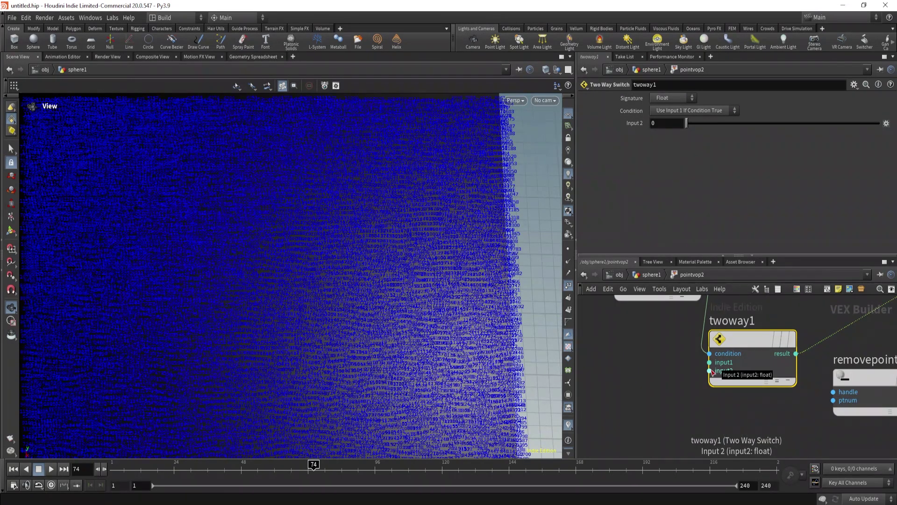
{"action": "scroll", "coordinate": [712, 372], "scroll_direction": "down", "scroll_amount": 3}
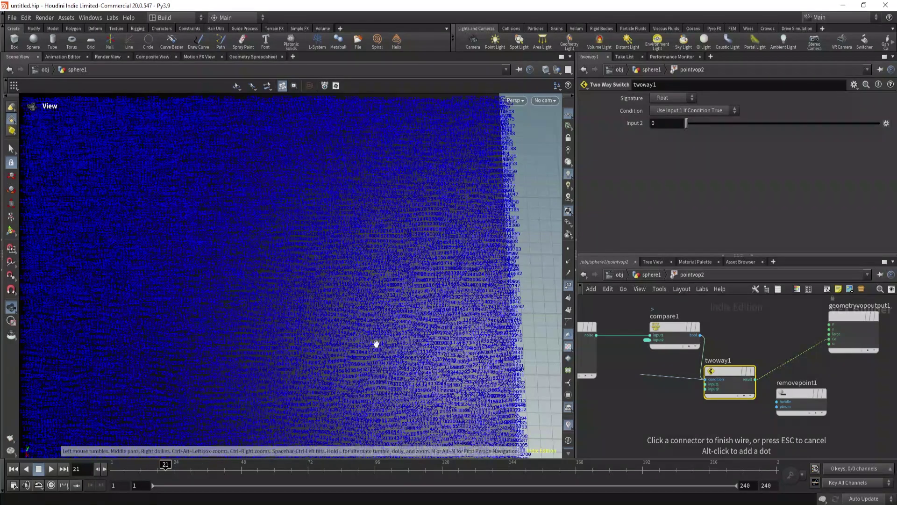
Disconnect the Two Way Switch and wire Compare's bool output straight back into the geometry output's Cd
{"action": "left_click", "coordinate": [669, 380]}
{"action": "left_click", "coordinate": [700, 336]}
{"action": "left_click", "coordinate": [820, 341]}
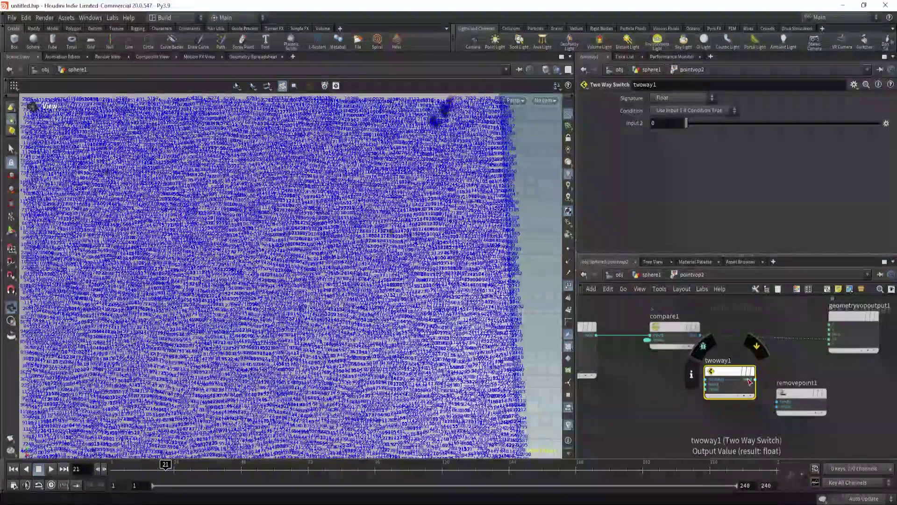
{"action": "left_click", "coordinate": [734, 374]}
{"action": "scroll", "coordinate": [313, 309], "scroll_direction": "down", "scroll_amount": 4}
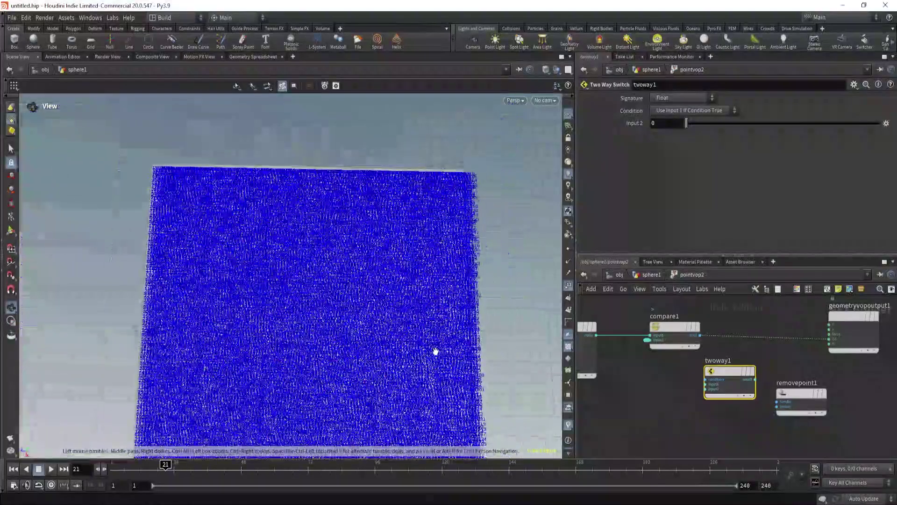
{"action": "scroll", "coordinate": [705, 383], "scroll_direction": "up", "scroll_amount": 4}
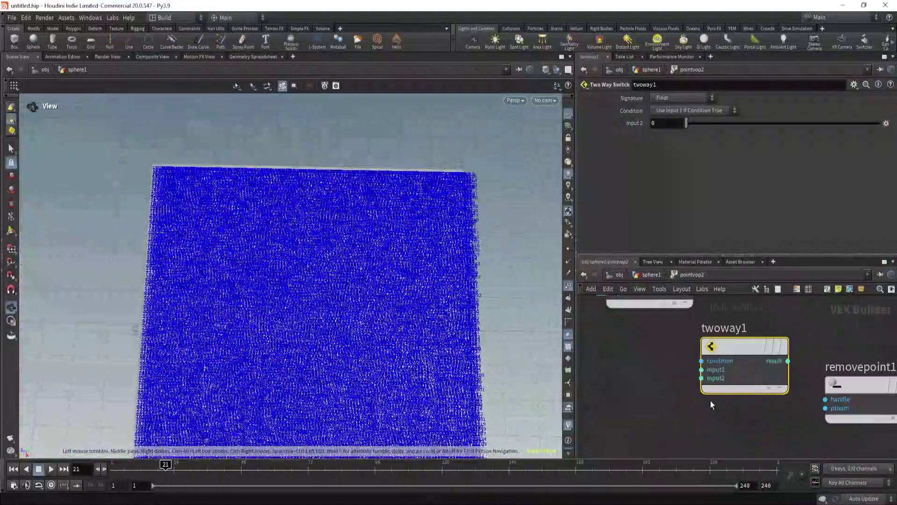
{"action": "left_click", "coordinate": [701, 363]}
{"action": "scroll", "coordinate": [690, 366], "scroll_direction": "down", "scroll_amount": 3}
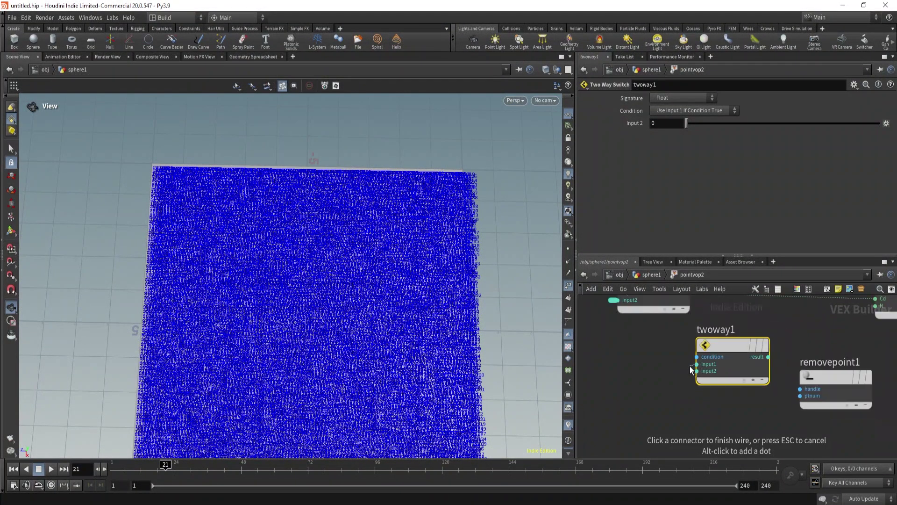
{"action": "key", "text": "Escape"}
Add a Constant node beside the Two Way Switch, with type Integer and a default value of -1
{"action": "key", "text": "Tab"}
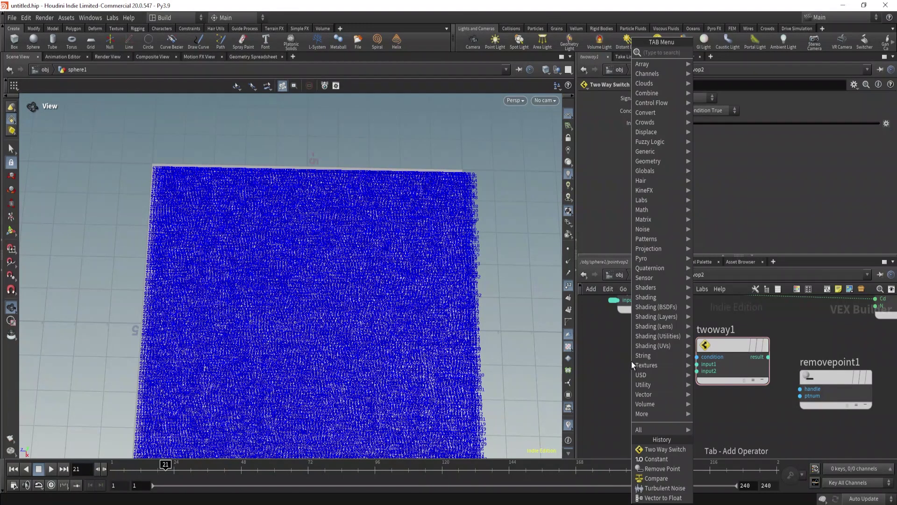
{"action": "type", "text": "con"}
{"action": "key", "text": "Return"}
{"action": "left_click", "coordinate": [632, 360]}
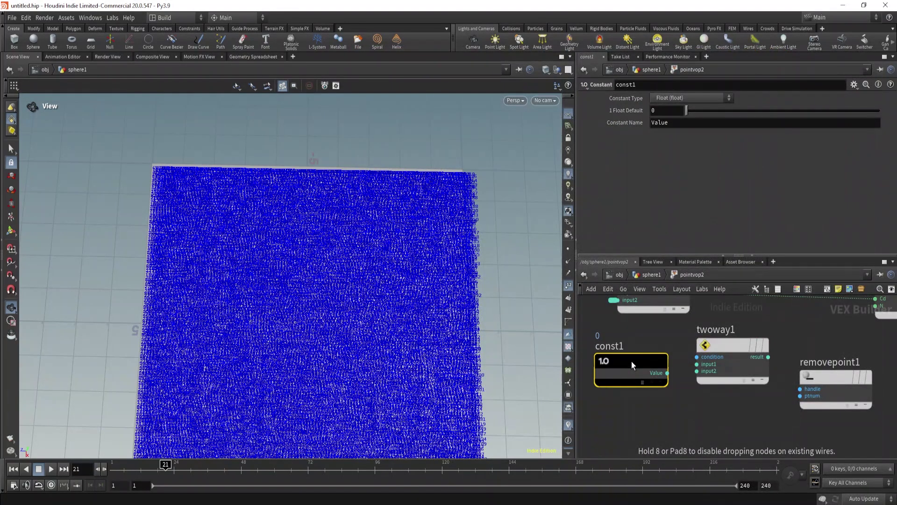
{"action": "left_click", "coordinate": [666, 99]}
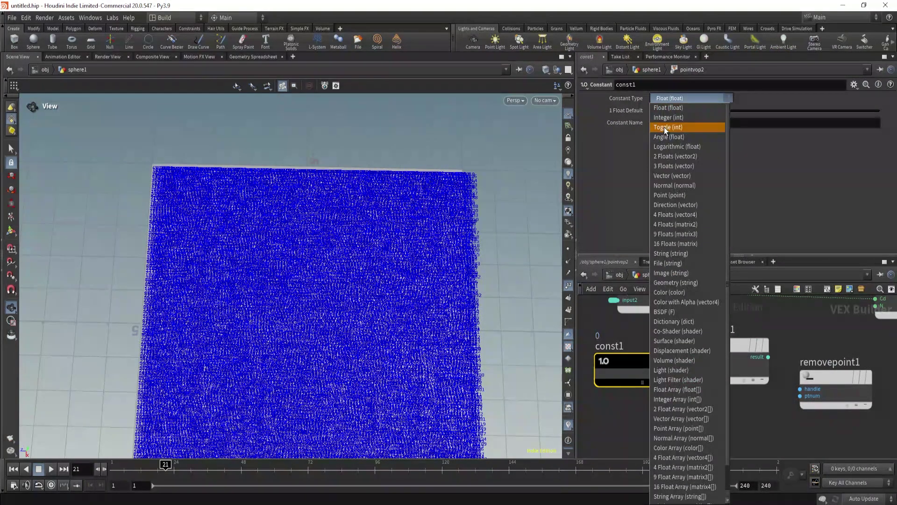
{"action": "left_click", "coordinate": [667, 118]}
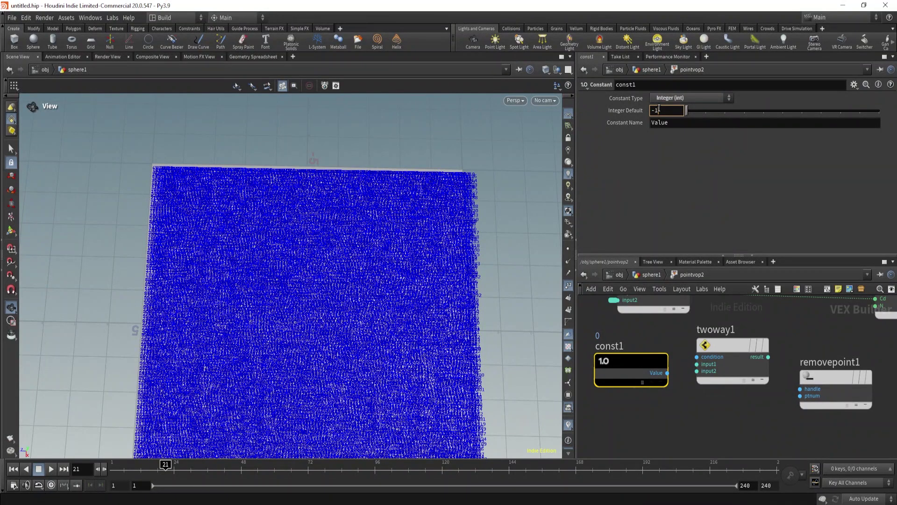
Wire the Constant's Value into the Two Way Switch's input1 and Compare's bool output into its condition
{"action": "left_click", "coordinate": [667, 372]}
{"action": "left_click", "coordinate": [697, 364]}
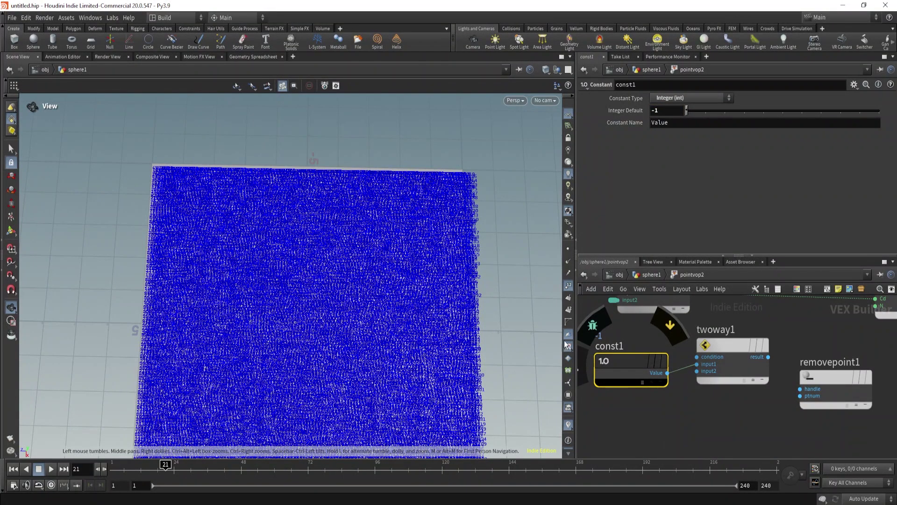
{"action": "left_click_drag", "start_coordinate": [629, 367], "coordinate": [627, 349]}
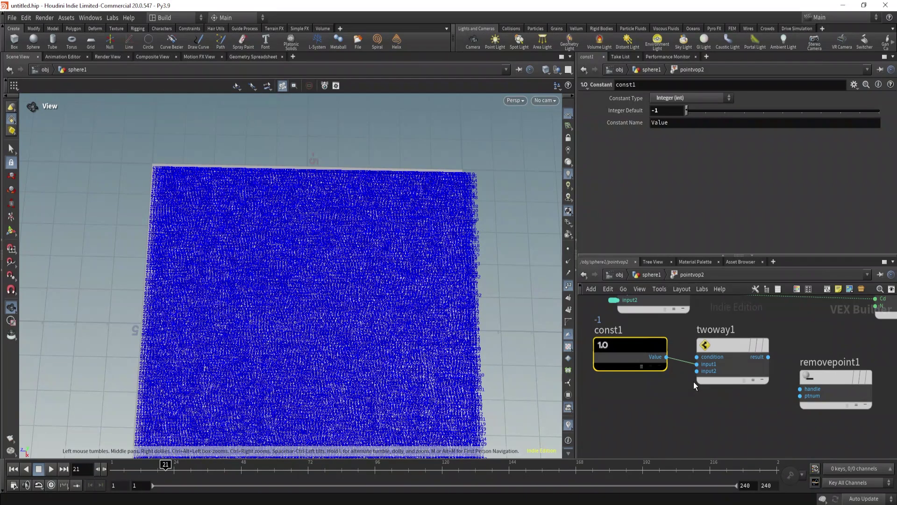
{"action": "left_click", "coordinate": [697, 357]}
{"action": "middle_click_drag", "start_coordinate": [694, 299], "coordinate": [697, 338]}
{"action": "left_click", "coordinate": [693, 332]}
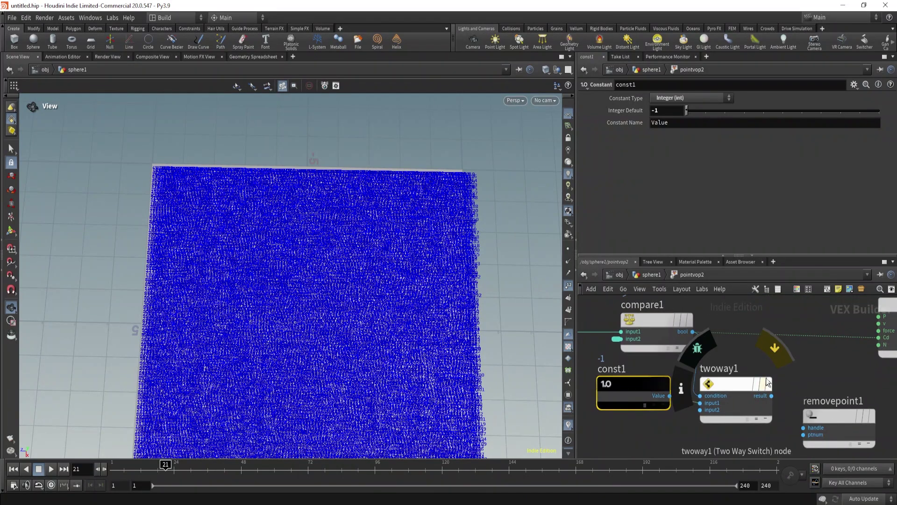
{"action": "middle_click_drag", "start_coordinate": [767, 383], "coordinate": [754, 355]}
Wire the global node's ptnum output into the Two Way Switch's input2
{"action": "left_click", "coordinate": [688, 382]}
{"action": "left_click", "coordinate": [657, 368]}
{"action": "scroll", "coordinate": [653, 396], "scroll_direction": "down", "scroll_amount": 2}
{"action": "middle_click_drag", "start_coordinate": [652, 396], "coordinate": [772, 392]}
{"action": "left_click", "coordinate": [796, 382]}
{"action": "middle_click_drag", "start_coordinate": [633, 377], "coordinate": [684, 402]}
{"action": "scroll", "coordinate": [662, 374], "scroll_direction": "up", "scroll_amount": 4}
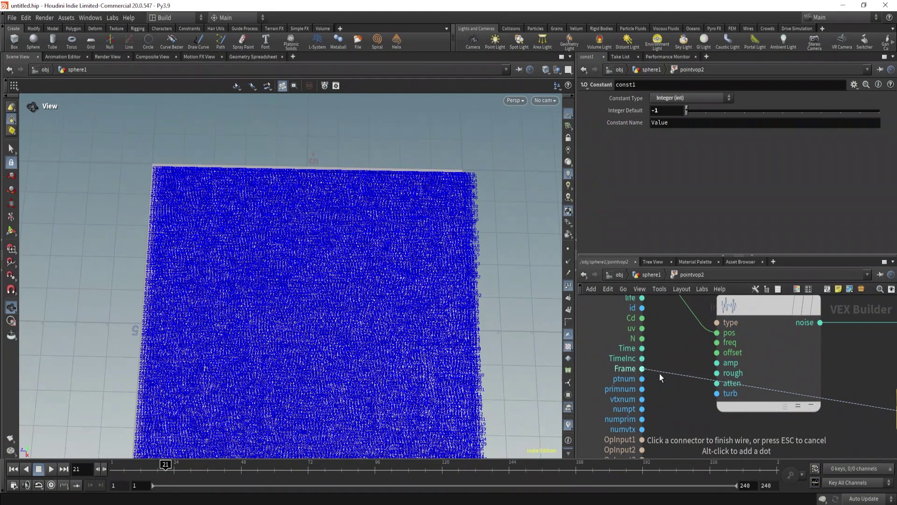
{"action": "left_click", "coordinate": [652, 381]}
{"action": "scroll", "coordinate": [697, 431], "scroll_direction": "down", "scroll_amount": 3}
{"action": "scroll", "coordinate": [697, 431], "scroll_direction": "down", "scroll_amount": 2}
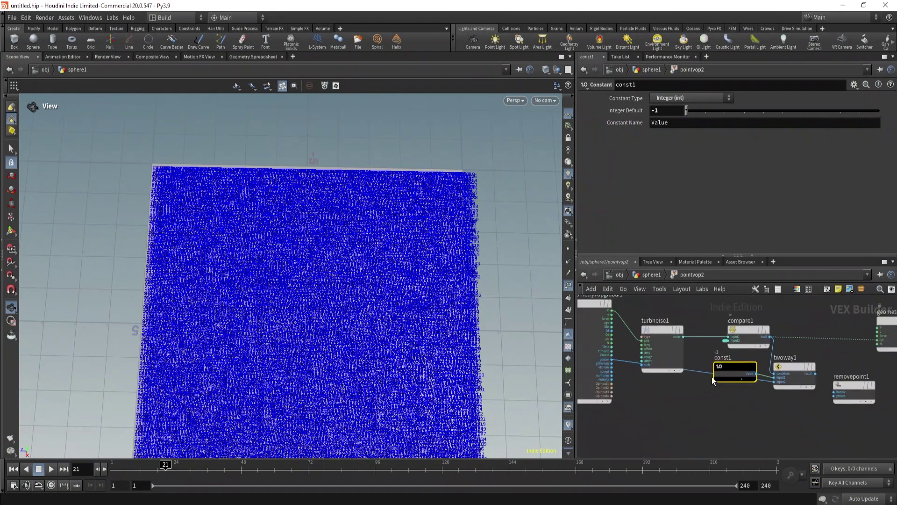
Move the Two Way Switch lower, clear of the Constant, and wire its result into Remove Point's ptnum input
{"action": "left_click_drag", "start_coordinate": [786, 370], "coordinate": [795, 398]}
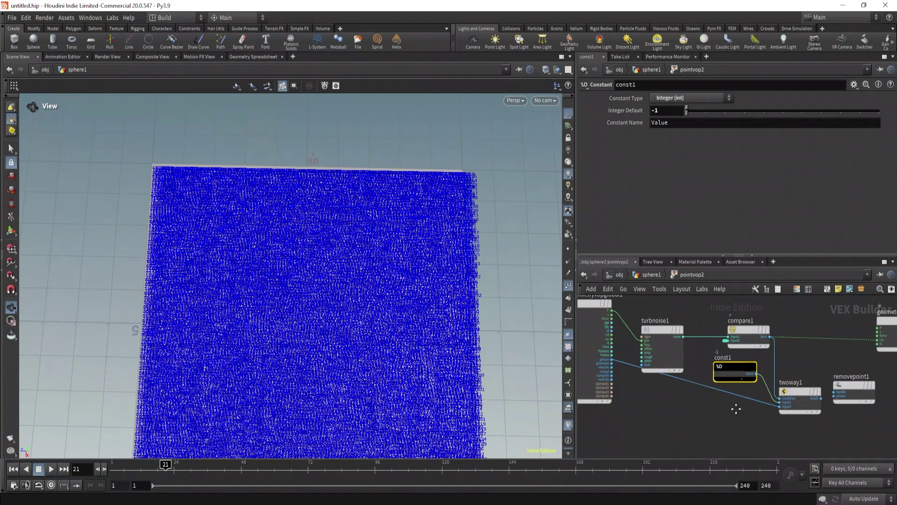
{"action": "scroll", "coordinate": [740, 402], "scroll_direction": "up", "scroll_amount": 3}
{"action": "left_click", "coordinate": [781, 391]}
{"action": "left_click", "coordinate": [799, 387]}
Hide the point numbers in the viewport and preview the point removal over time, ending at frame 63
{"action": "left_click", "coordinate": [567, 311]}
{"action": "left_click_drag", "start_coordinate": [404, 264], "coordinate": [367, 273]}
{"action": "right_click_drag", "start_coordinate": [367, 272], "coordinate": [361, 276]}
{"action": "left_click_drag", "start_coordinate": [125, 473], "coordinate": [107, 470]}
{"action": "left_click", "coordinate": [52, 470]}
{"action": "left_click_drag", "start_coordinate": [300, 356], "coordinate": [283, 363]}
{"action": "left_click_drag", "start_coordinate": [366, 465], "coordinate": [283, 472]}
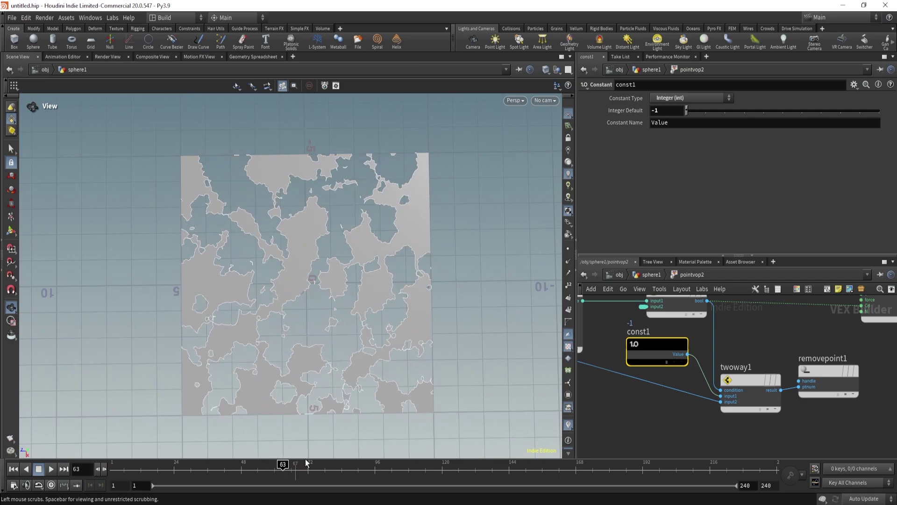
Return to the sphere1 network and add a displayed Attribute Blur after pointvop2 with Pin Border Points off and 17 blurring iterations
{"action": "left_click", "coordinate": [652, 275]}
{"action": "key", "text": "Tab"}
{"action": "type", "text": "blur"}
{"action": "key", "text": "Return"}
{"action": "left_click", "coordinate": [688, 390]}
{"action": "left_click_drag", "start_coordinate": [688, 389], "coordinate": [711, 351]}
{"action": "scroll", "coordinate": [704, 390], "scroll_direction": "up", "scroll_amount": 3}
{"action": "left_click", "coordinate": [729, 395]}
{"action": "left_click", "coordinate": [653, 195]}
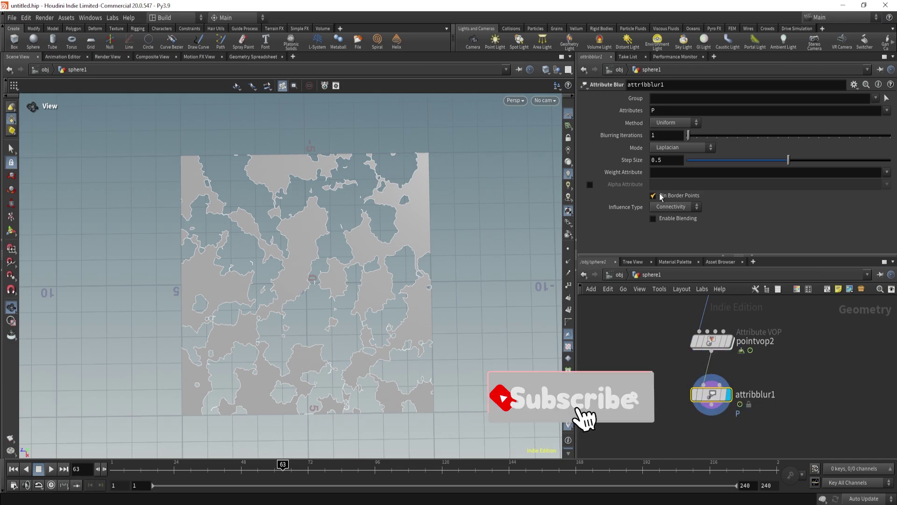
{"action": "left_click_drag", "start_coordinate": [690, 138], "coordinate": [721, 137]}
Play the blurred point-removal animation from frame 1 and bring the timeline to frame 70
{"action": "left_click_drag", "start_coordinate": [266, 469], "coordinate": [111, 469]}
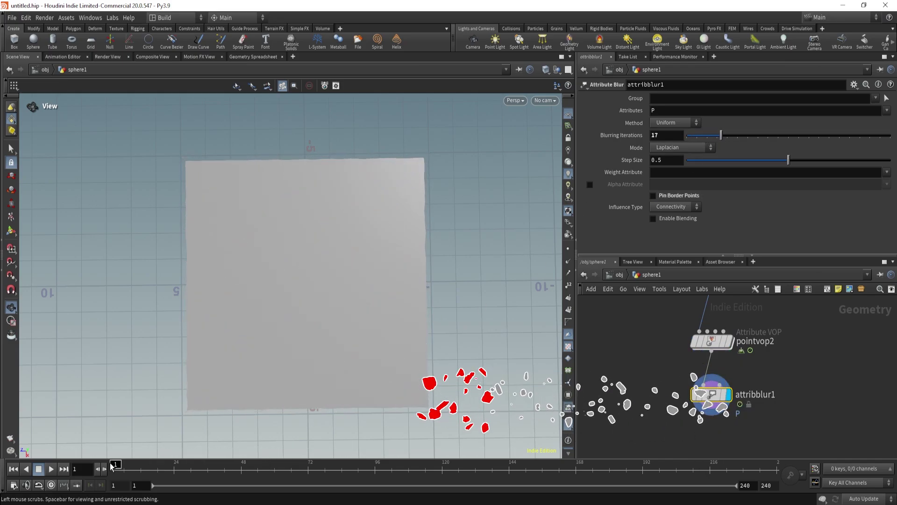
{"action": "left_click", "coordinate": [54, 469]}
{"action": "left_click_drag", "start_coordinate": [213, 345], "coordinate": [207, 336]}
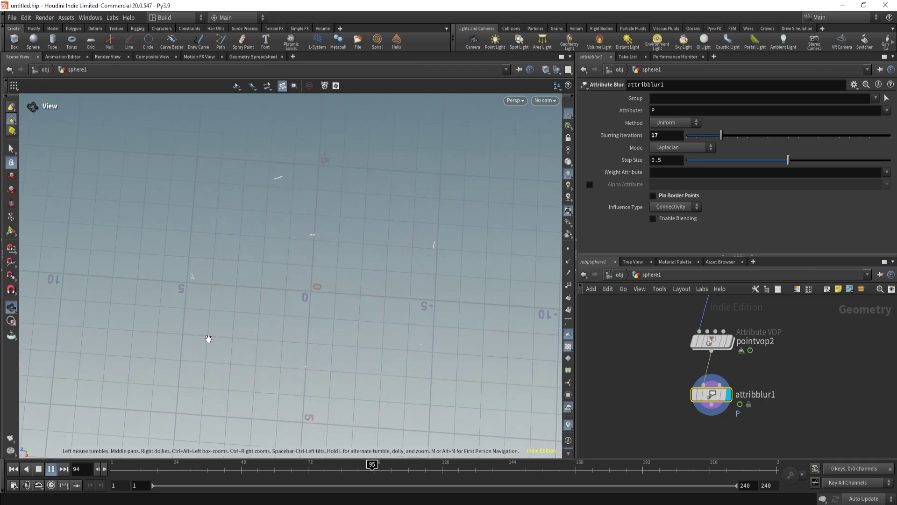
{"action": "mouse_move", "coordinate": [322, 468]}
{"action": "left_mouse_down"}
{"action": "mouse_move", "coordinate": [187, 469]}
{"action": "mouse_move", "coordinate": [309, 482]}
{"action": "mouse_move", "coordinate": [196, 469]}
{"action": "mouse_move", "coordinate": [267, 469]}
{"action": "mouse_move", "coordinate": [292, 479]}
{"action": "mouse_move", "coordinate": [141, 468]}
{"action": "mouse_move", "coordinate": [314, 462]}
{"action": "mouse_move", "coordinate": [177, 474]}
{"action": "mouse_move", "coordinate": [302, 468]}
{"action": "left_mouse_up"}
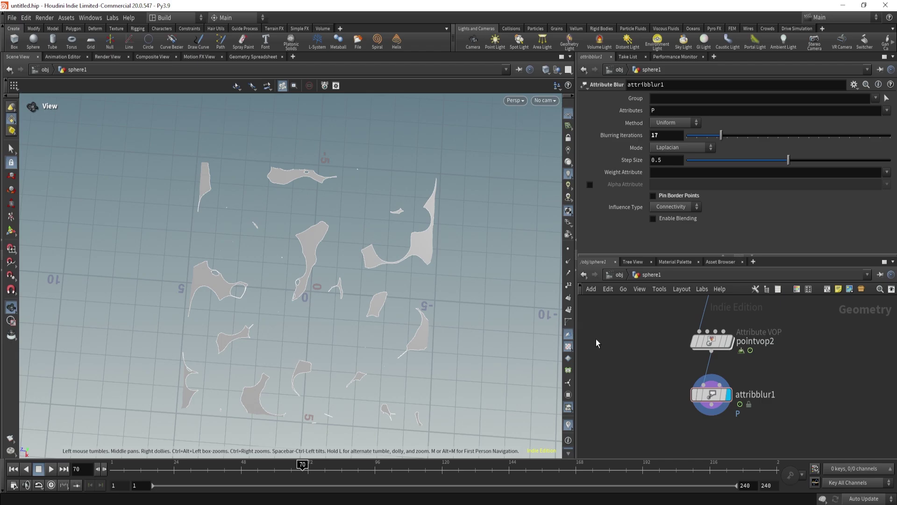
Reopen pointvop2 and review its node wiring from Remove Point back to the Turbulent Noise node
{"action": "double_click", "coordinate": [710, 342]}
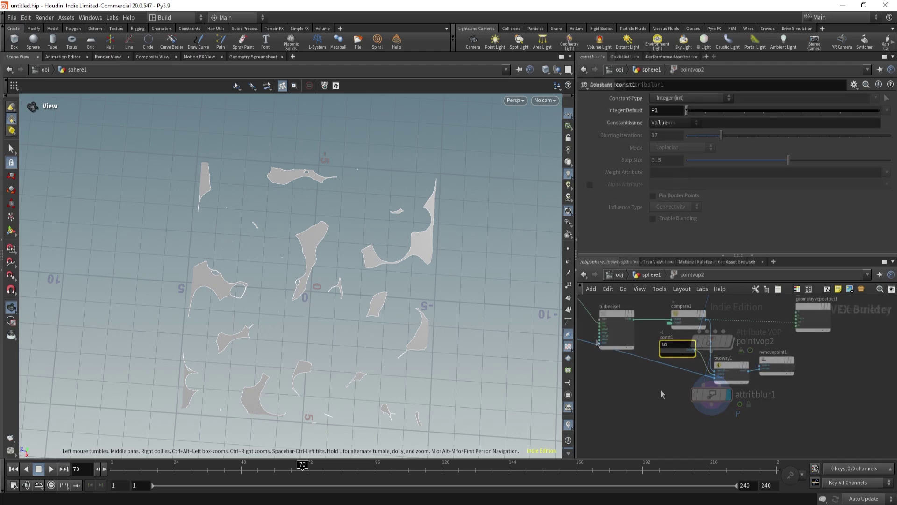
{"action": "scroll", "coordinate": [694, 406], "scroll_direction": "up", "scroll_amount": 3}
{"action": "left_click_drag", "start_coordinate": [698, 400], "coordinate": [770, 338]}
{"action": "scroll", "coordinate": [755, 333], "scroll_direction": "up", "scroll_amount": 1}
{"action": "middle_click_drag", "start_coordinate": [754, 333], "coordinate": [765, 400]}
{"action": "scroll", "coordinate": [760, 371], "scroll_direction": "down", "scroll_amount": 2}
{"action": "left_click_drag", "start_coordinate": [742, 311], "coordinate": [691, 351]}
{"action": "middle_click_drag", "start_coordinate": [668, 326], "coordinate": [743, 327]}
{"action": "scroll", "coordinate": [742, 327], "scroll_direction": "down", "scroll_amount": 1}
{"action": "left_click_drag", "start_coordinate": [731, 307], "coordinate": [690, 356]}
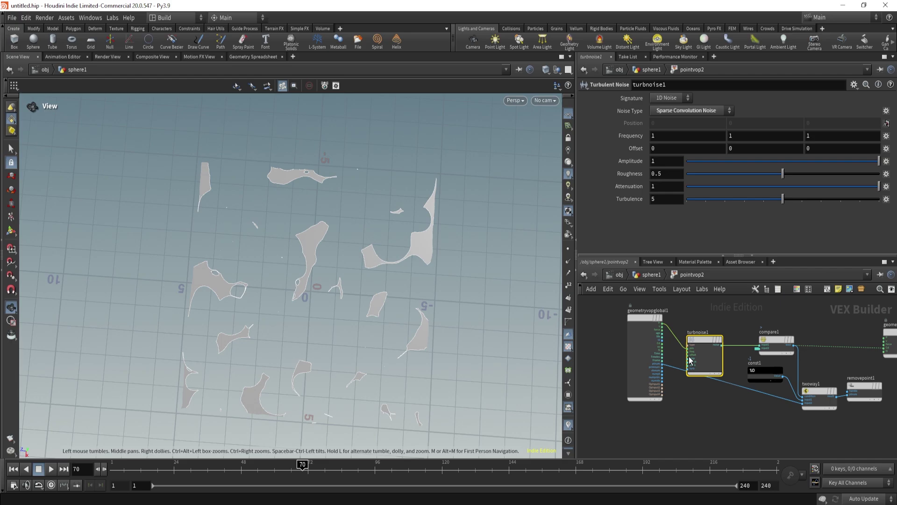
Add a displayed Sphere node beside the grid chain in the sphere1 network and set its center Y to 5
{"action": "left_click", "coordinate": [656, 276]}
{"action": "key", "text": "Tab"}
{"action": "type", "text": "sph"}
{"action": "key", "text": "Return"}
{"action": "left_click", "coordinate": [742, 327]}
{"action": "left_click", "coordinate": [752, 327]}
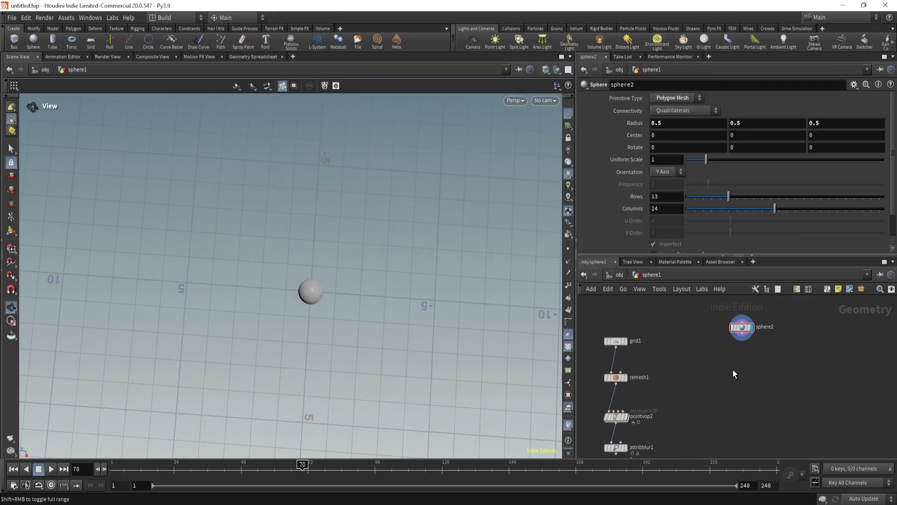
{"action": "double_click", "coordinate": [734, 135]}
{"action": "type", "text": "5"}
{"action": "key", "text": "Return"}
{"action": "left_click_drag", "start_coordinate": [355, 280], "coordinate": [374, 199]}
Add a POP Network below sphere2, feed sphere2 into its first input and open the network
{"action": "key", "text": "Tab"}
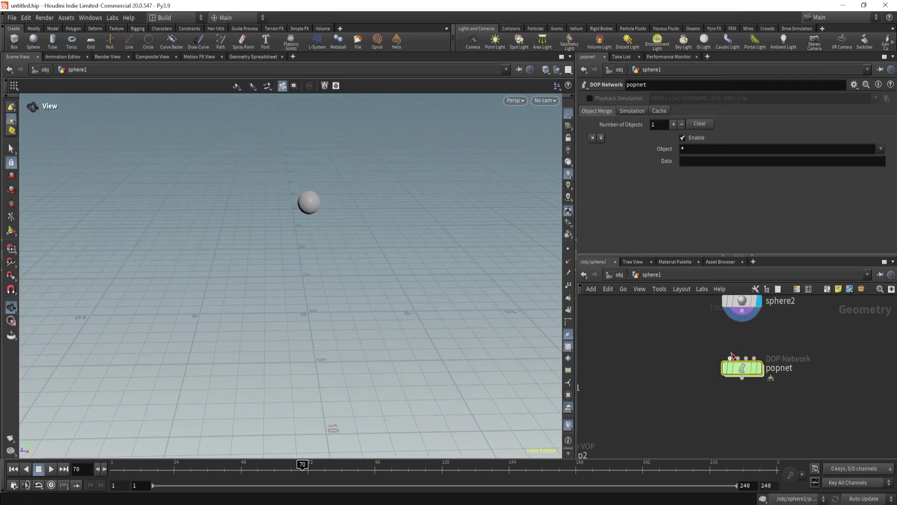
{"action": "left_click_drag", "start_coordinate": [742, 315], "coordinate": [732, 359]}
{"action": "double_click", "coordinate": [742, 369]}
Set the POP source's initial velocity to Add to inherited velocity and play the simulation from the first frame
{"action": "left_click", "coordinate": [770, 329]}
{"action": "left_click", "coordinate": [681, 125]}
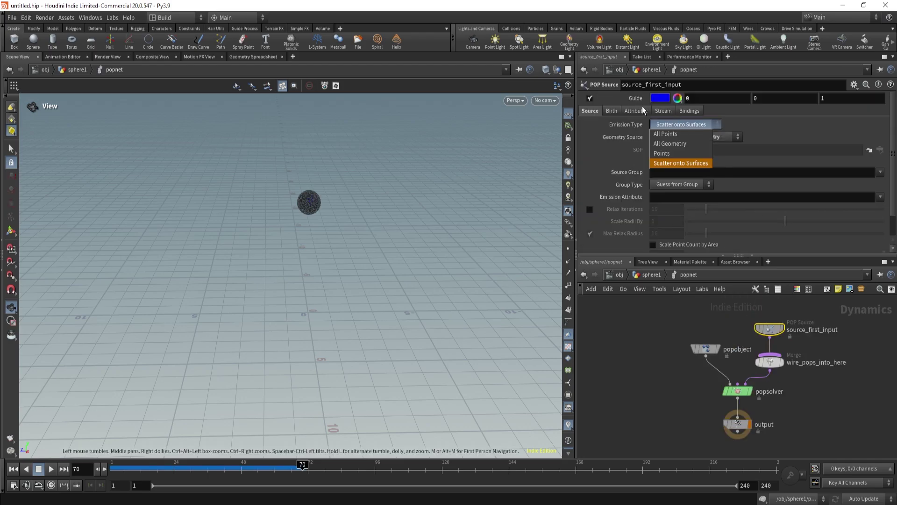
{"action": "left_click", "coordinate": [639, 111]}
{"action": "left_click", "coordinate": [684, 149]}
{"action": "left_click", "coordinate": [676, 167]}
{"action": "left_click", "coordinate": [13, 469]}
{"action": "left_click", "coordinate": [50, 469]}
{"action": "left_click", "coordinate": [50, 469]}
Insert a Gravity Force between popsolver and output
{"action": "key", "text": "Tab"}
{"action": "type", "text": "gra"}
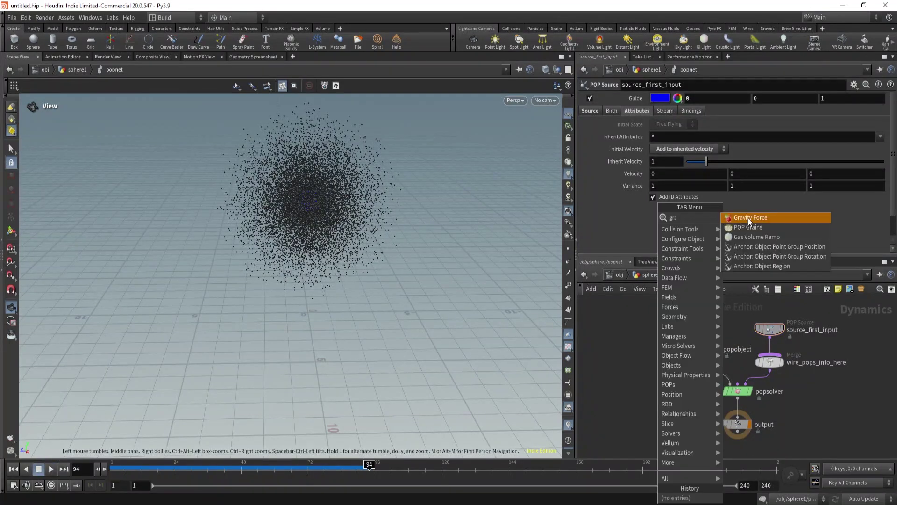
{"action": "left_click", "coordinate": [749, 221]}
{"action": "left_click", "coordinate": [738, 410]}
Insert a POP Force between source_first_input and wire_pops_into_here, with noise amplitude 10
{"action": "left_click_drag", "start_coordinate": [769, 329], "coordinate": [770, 311]}
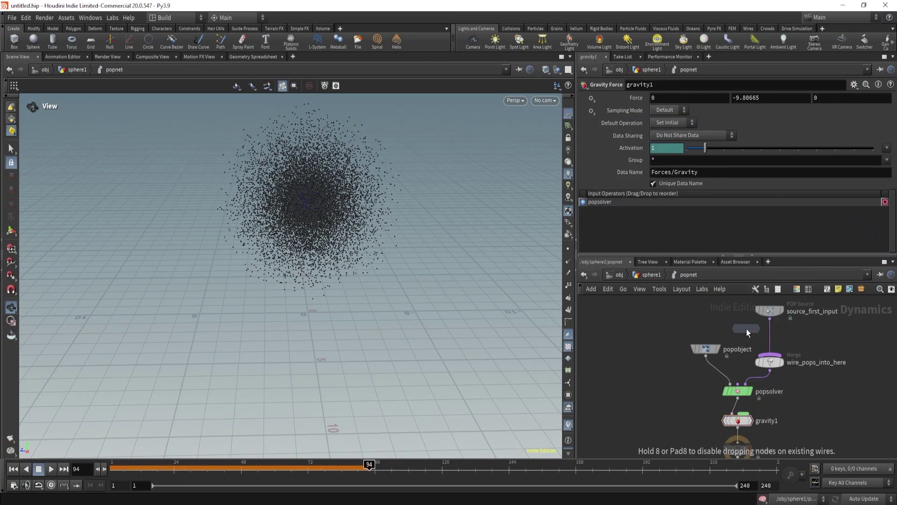
{"action": "left_click", "coordinate": [766, 340]}
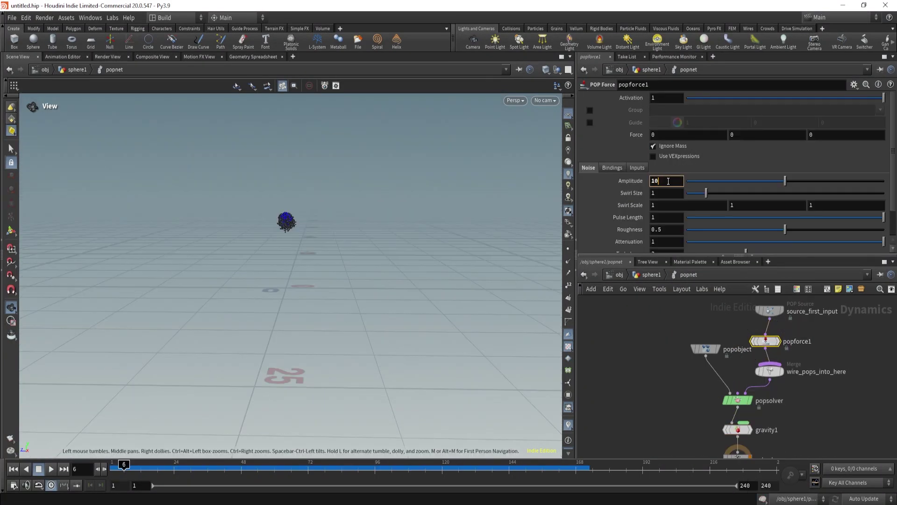
{"action": "key", "text": "Return"}
{"action": "scroll", "coordinate": [320, 254], "scroll_direction": "up", "scroll_amount": 2}
{"action": "left_click_drag", "start_coordinate": [320, 255], "coordinate": [316, 219]}
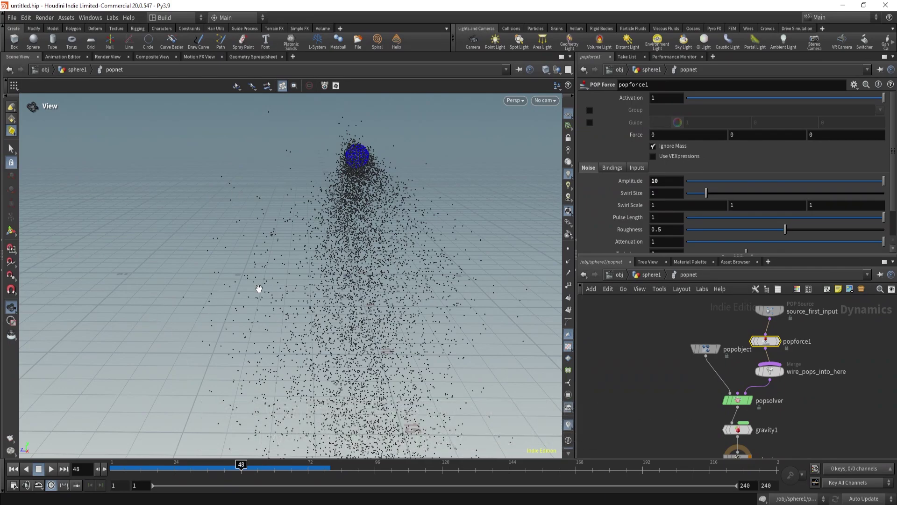
Insert a POP VOP between popforce1 and the wire_pops_into_here merge
{"action": "scroll", "coordinate": [813, 346], "scroll_direction": "down", "scroll_amount": 3}
{"action": "middle_click_drag", "start_coordinate": [757, 328], "coordinate": [731, 374]}
{"action": "scroll", "coordinate": [732, 374], "scroll_direction": "up", "scroll_amount": 2}
{"action": "mouse_move", "coordinate": [760, 343]}
{"action": "left_mouse_down"}
{"action": "mouse_move", "coordinate": [782, 403]}
{"action": "mouse_move", "coordinate": [770, 338]}
{"action": "left_mouse_up"}
{"action": "scroll", "coordinate": [778, 374], "scroll_direction": "down", "scroll_amount": 1}
{"action": "left_click", "coordinate": [784, 375]}
{"action": "key", "text": "Tab"}
{"action": "type", "text": "vop"}
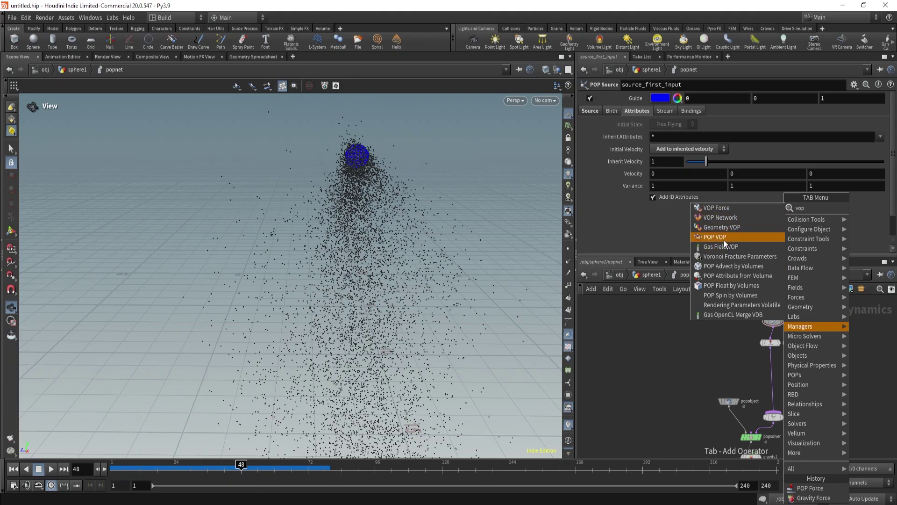
{"action": "left_click", "coordinate": [748, 217]}
{"action": "left_click", "coordinate": [785, 380]}
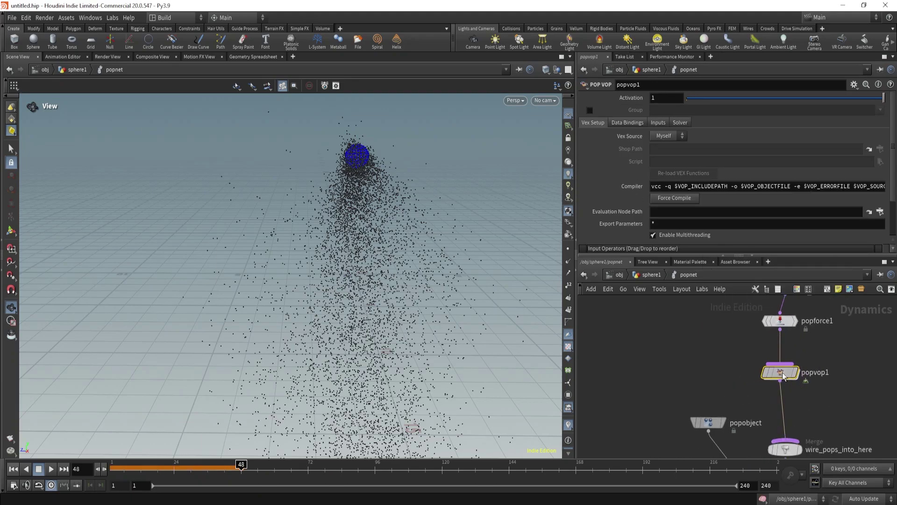
Open the popvop1 network and examine the spread of the falling particles from several angles
{"action": "double_click", "coordinate": [780, 373]}
{"action": "scroll", "coordinate": [681, 355], "scroll_direction": "down", "scroll_amount": 3}
{"action": "scroll", "coordinate": [689, 350], "scroll_direction": "up", "scroll_amount": 3}
{"action": "middle_click_drag", "start_coordinate": [694, 350], "coordinate": [696, 361]}
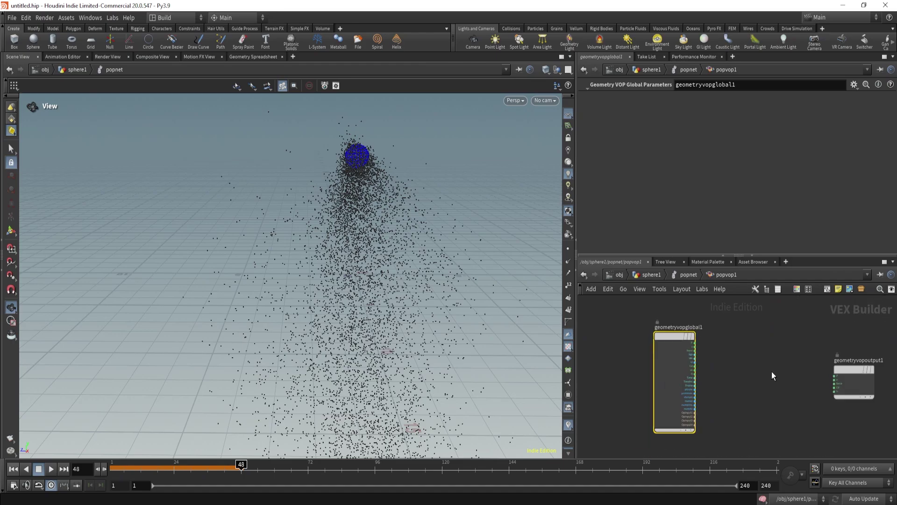
{"action": "left_click_drag", "start_coordinate": [391, 255], "coordinate": [272, 292]}
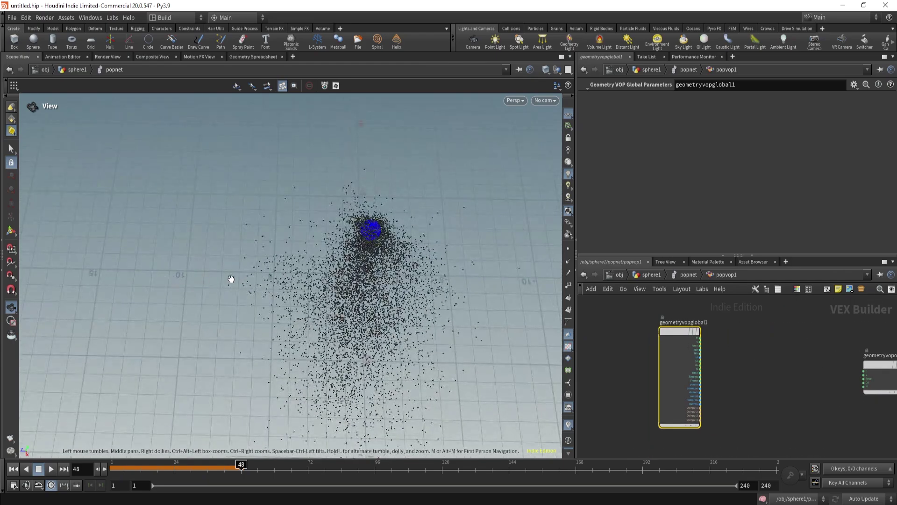
{"action": "left_click_drag", "start_coordinate": [206, 279], "coordinate": [299, 294]}
{"action": "left_click_drag", "start_coordinate": [415, 302], "coordinate": [44, 422]}
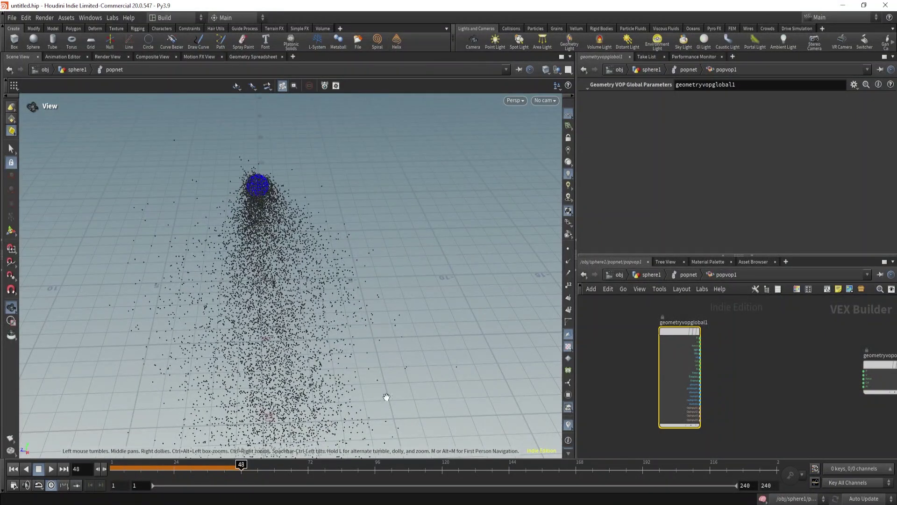
Add a Vector to Float node beside the global parameters and connect P to its vec input
{"action": "left_click", "coordinate": [775, 333]}
{"action": "key", "text": "Tab"}
{"action": "type", "text": "ve"}
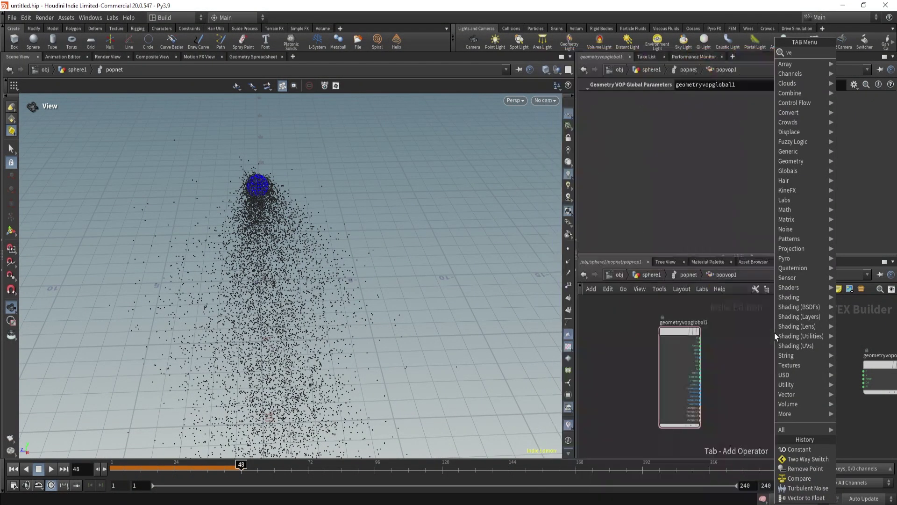
{"action": "left_click", "coordinate": [736, 65]}
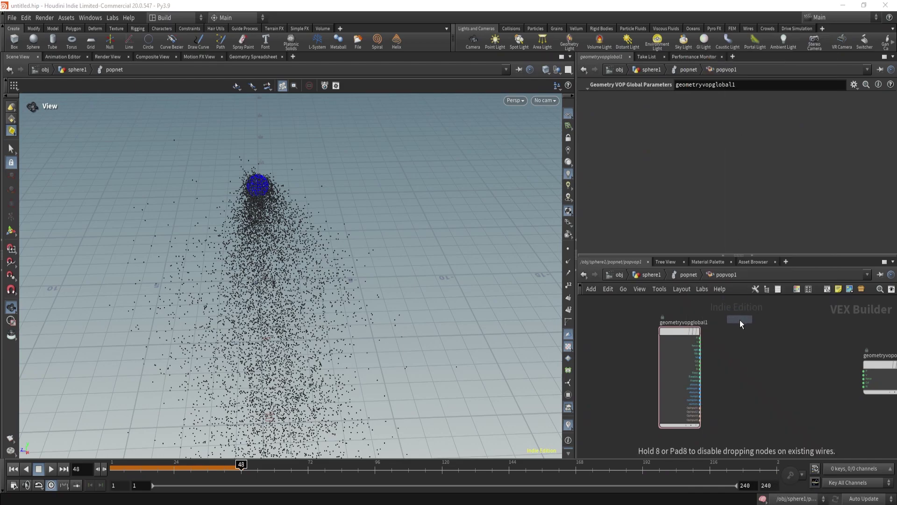
{"action": "left_click", "coordinate": [740, 319]}
{"action": "scroll", "coordinate": [713, 341], "scroll_direction": "up", "scroll_amount": 3}
{"action": "left_click", "coordinate": [688, 335]}
{"action": "left_click", "coordinate": [743, 358]}
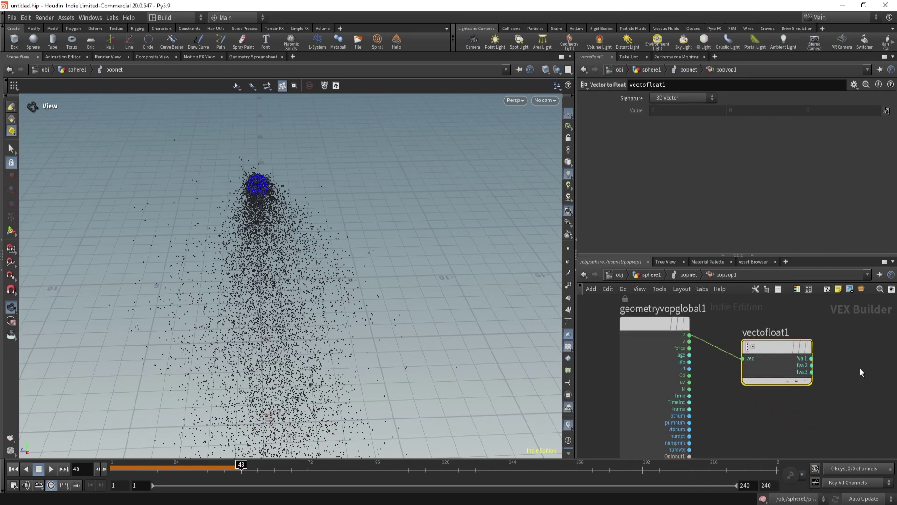
{"action": "scroll", "coordinate": [733, 352], "scroll_direction": "down", "scroll_amount": 1}
{"action": "scroll", "coordinate": [764, 352], "scroll_direction": "down", "scroll_amount": 1}
{"action": "middle_click_drag", "start_coordinate": [765, 352], "coordinate": [743, 349]}
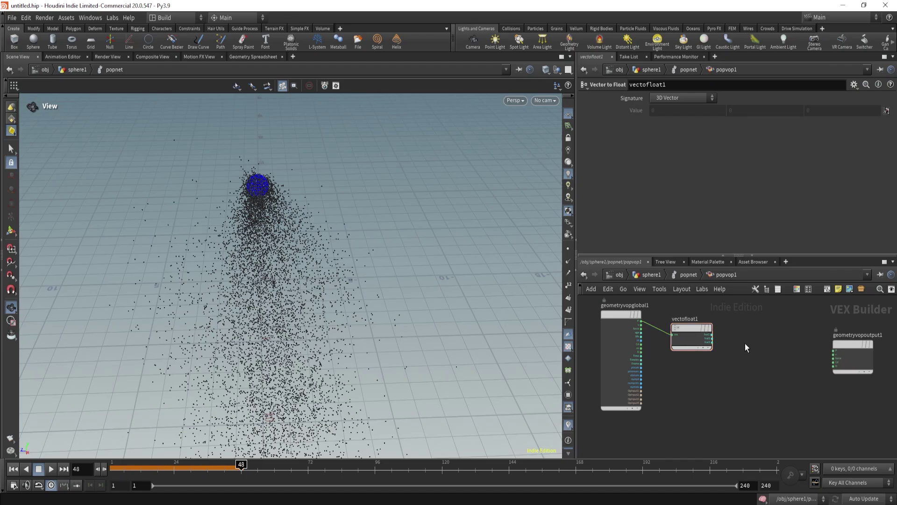
Play the particle simulation from frame 1 to frame 15 and examine the particles around the sphere
{"action": "left_click", "coordinate": [13, 468]}
{"action": "middle_click_drag", "start_coordinate": [86, 374], "coordinate": [194, 203]}
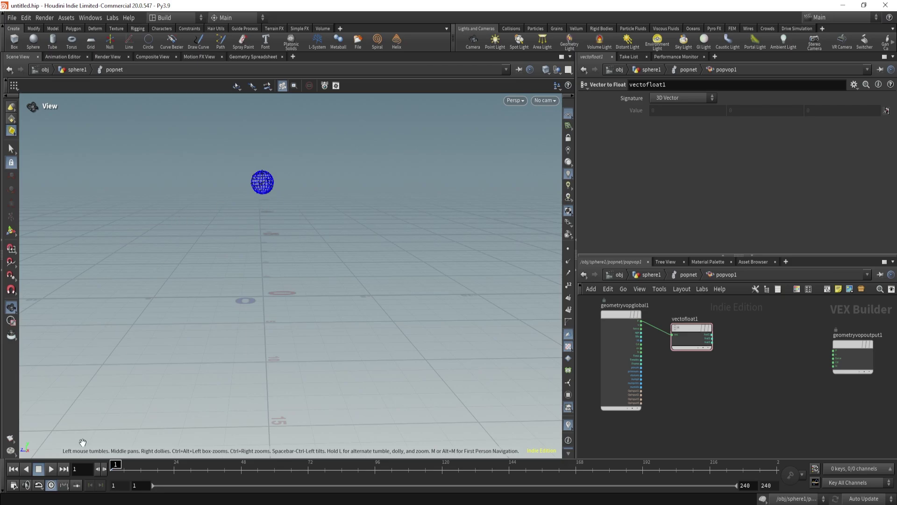
{"action": "left_click", "coordinate": [51, 469]}
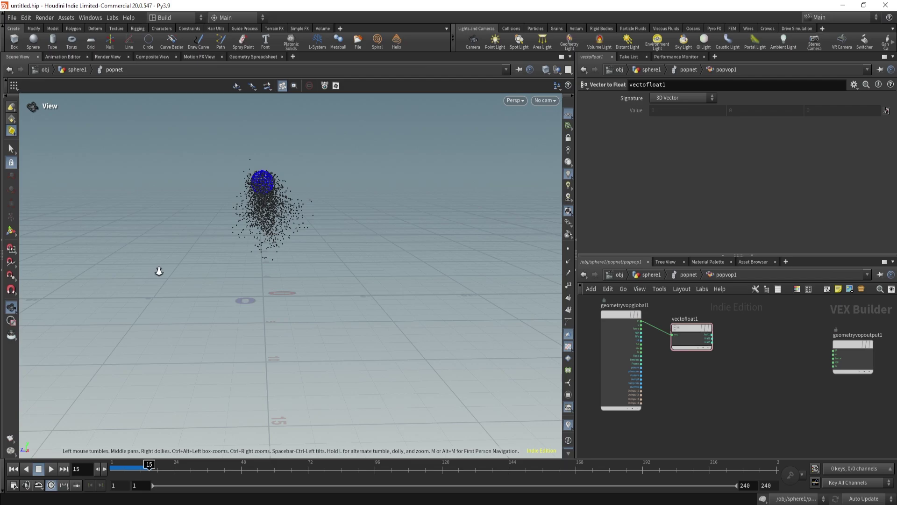
{"action": "middle_click_drag", "start_coordinate": [158, 271], "coordinate": [197, 279]}
{"action": "left_click_drag", "start_coordinate": [197, 278], "coordinate": [190, 284]}
{"action": "middle_click_drag", "start_coordinate": [190, 284], "coordinate": [207, 275]}
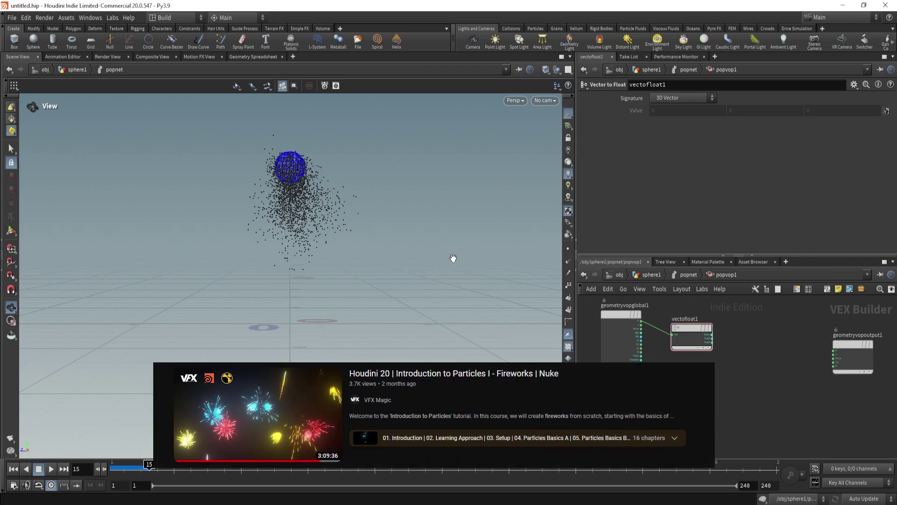
{"action": "right_click_drag", "start_coordinate": [304, 228], "coordinate": [376, 209]}
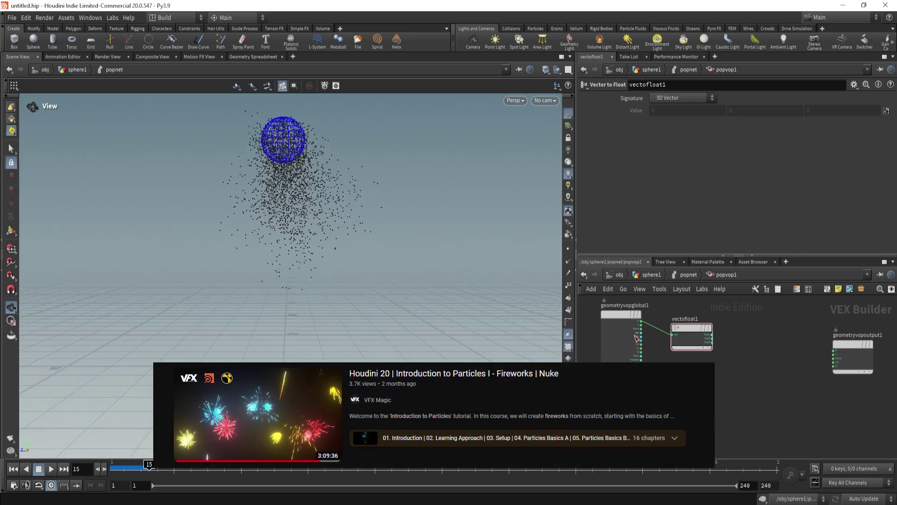
Replace P with the global velocity v as the input of vectofloat1
{"action": "left_click_drag", "start_coordinate": [683, 332], "coordinate": [699, 355]}
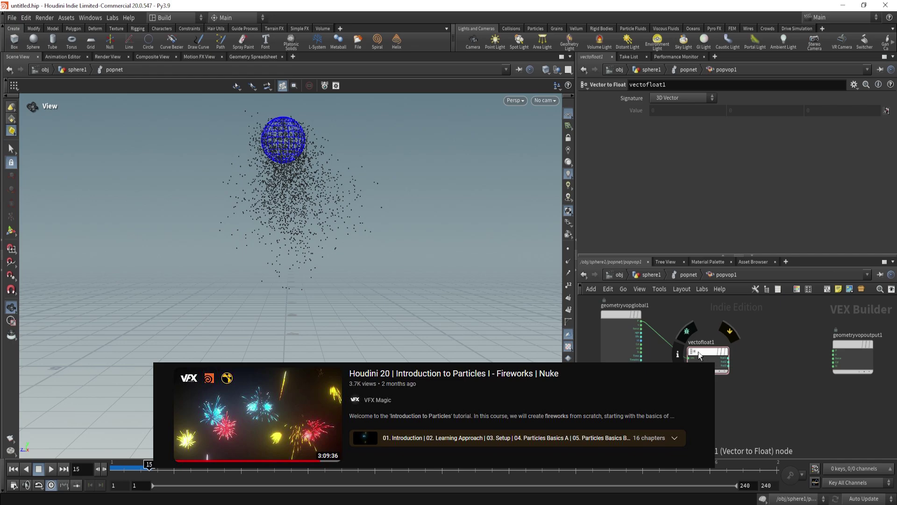
{"action": "scroll", "coordinate": [645, 357], "scroll_direction": "up", "scroll_amount": 3}
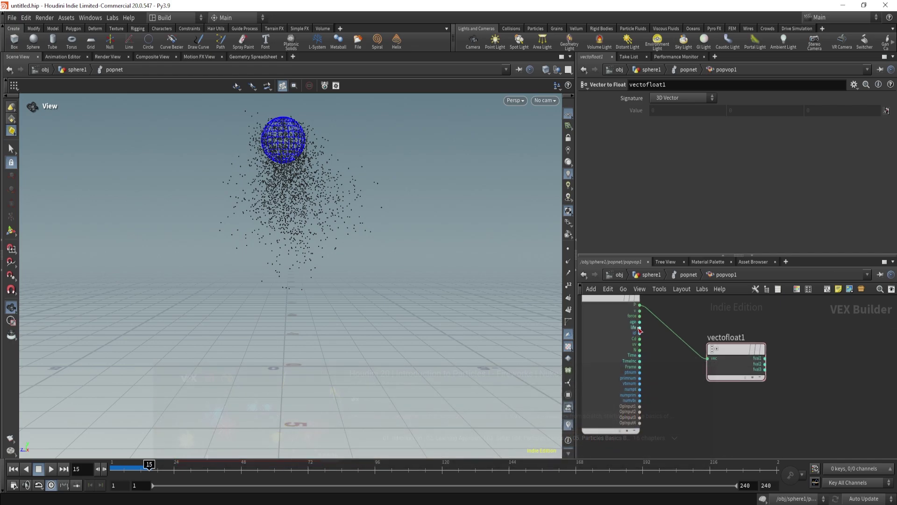
{"action": "left_click", "coordinate": [639, 310]}
{"action": "left_click", "coordinate": [708, 358]}
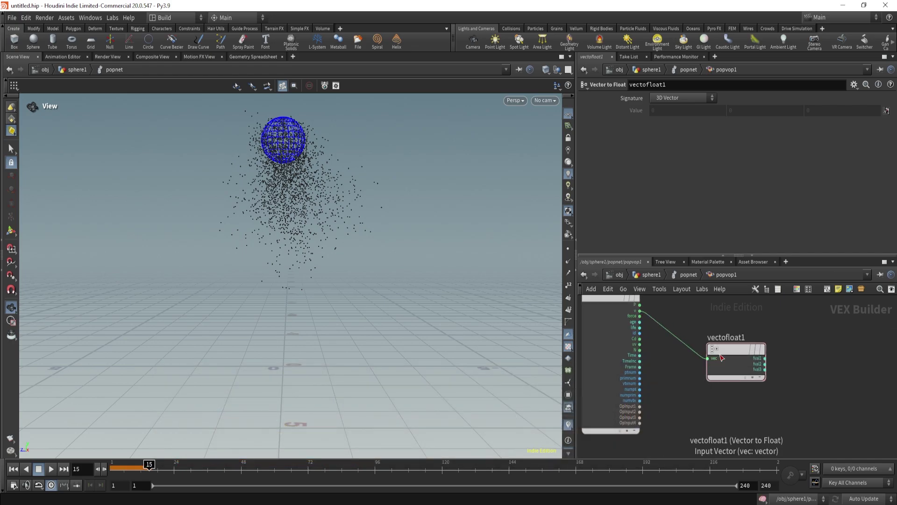
{"action": "left_click_drag", "start_coordinate": [725, 352], "coordinate": [722, 339]}
{"action": "key", "text": "h"}
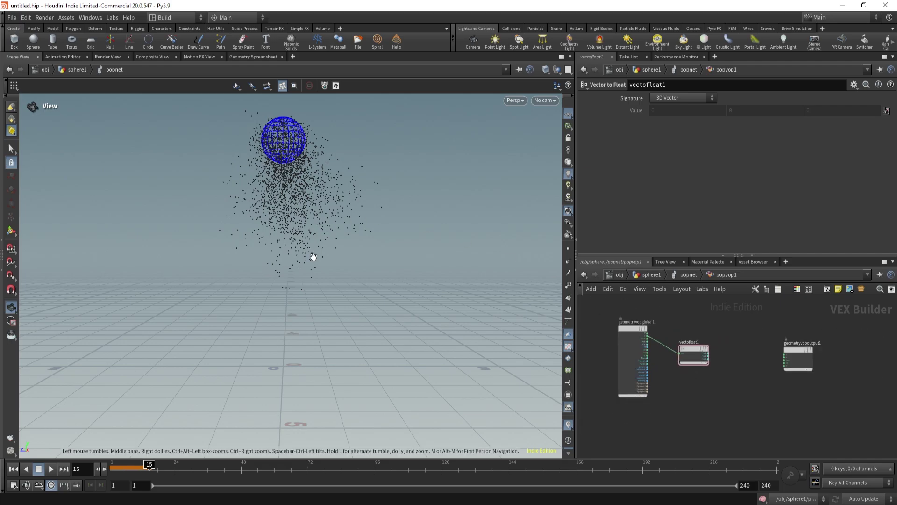
Add a Compare node after vectofloat1, connect fval3 to input1 and set the test to Greater Than
{"action": "left_click_drag", "start_coordinate": [321, 284], "coordinate": [169, 363]}
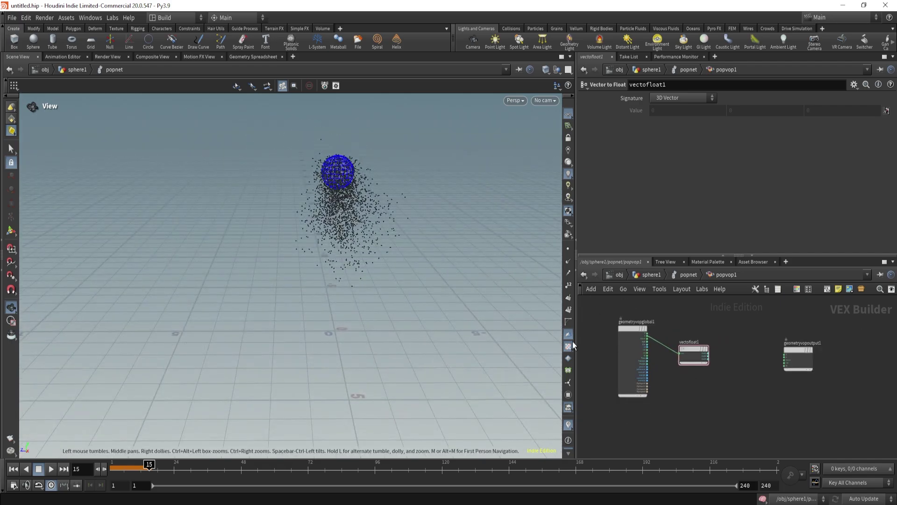
{"action": "left_click_drag", "start_coordinate": [792, 348], "coordinate": [811, 346]}
{"action": "key", "text": "Tab"}
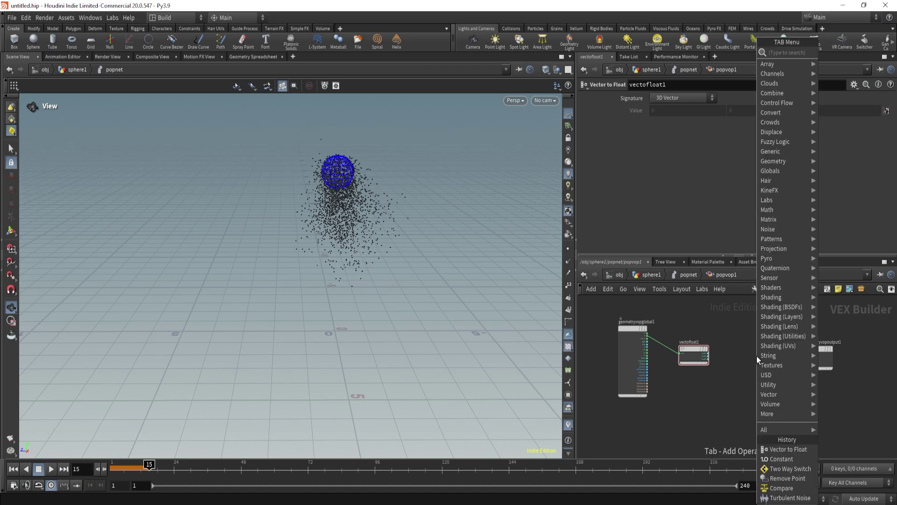
{"action": "type", "text": "compare"}
{"action": "key", "text": "Return"}
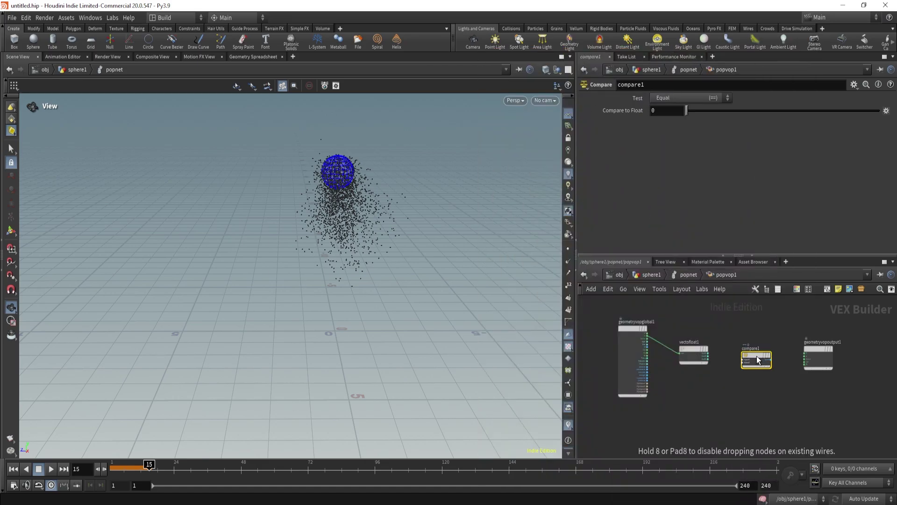
{"action": "left_click", "coordinate": [756, 355]}
{"action": "scroll", "coordinate": [754, 356], "scroll_direction": "up", "scroll_amount": 5}
{"action": "left_click", "coordinate": [639, 363]}
{"action": "left_click", "coordinate": [710, 352]}
{"action": "left_click", "coordinate": [687, 98]}
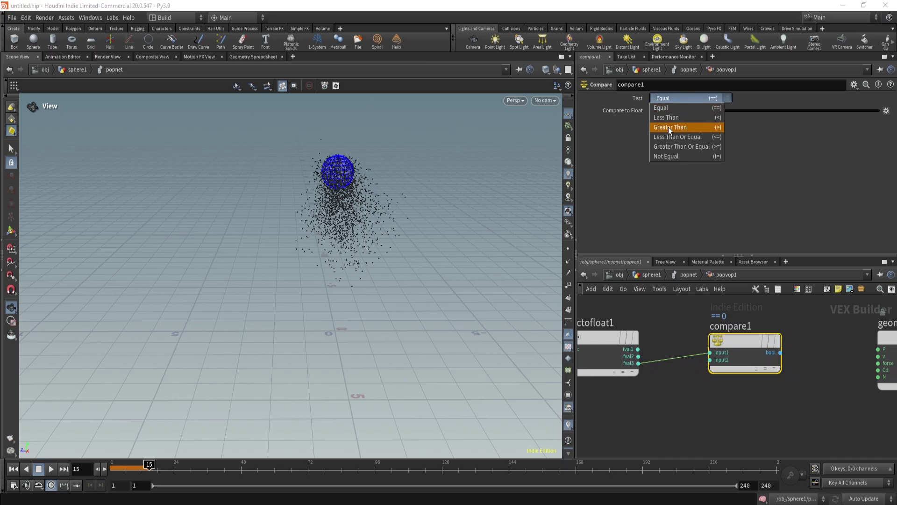
{"action": "left_click", "coordinate": [670, 127]}
Move the geometry output farther from compare1 and place a Two Way Switch node above the gap
{"action": "scroll", "coordinate": [739, 360], "scroll_direction": "down", "scroll_amount": 4}
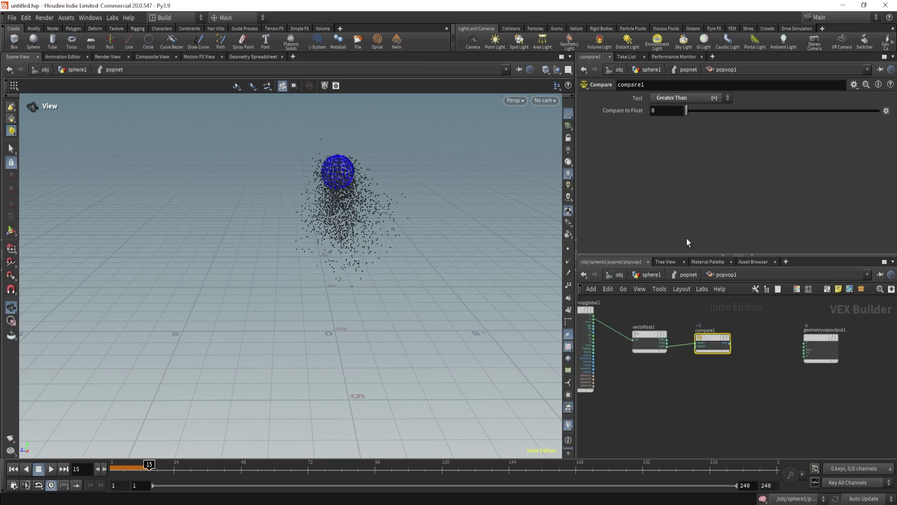
{"action": "left_click_drag", "start_coordinate": [816, 343], "coordinate": [832, 338]}
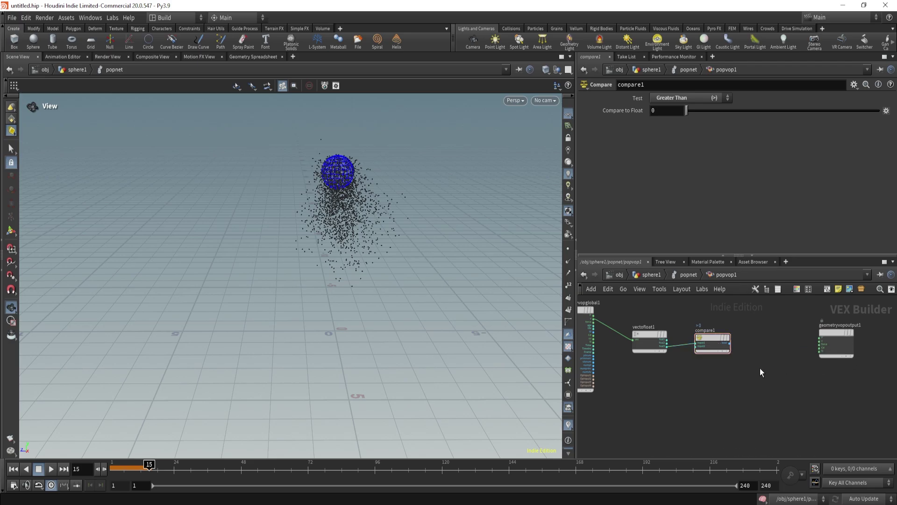
{"action": "key", "text": "Tab"}
{"action": "type", "text": "two"}
{"action": "key", "text": "Return"}
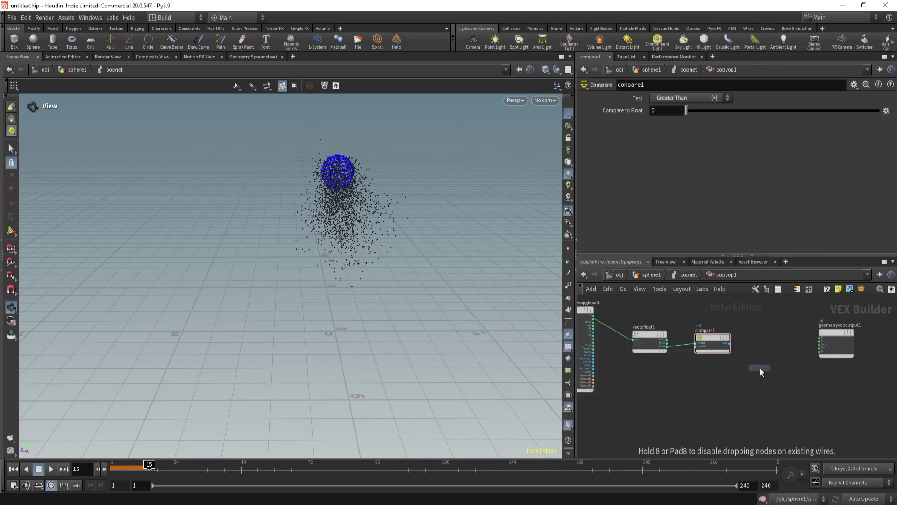
{"action": "left_click", "coordinate": [763, 306]}
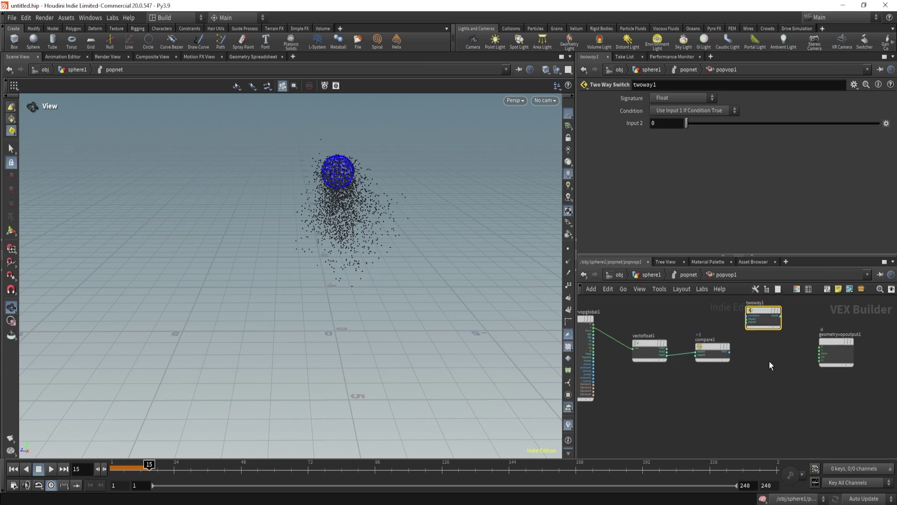
Add a Mix node between compare1 and the geometry output, and connect compare1's bool to its bias
{"action": "key", "text": "Tab"}
{"action": "type", "text": "mix"}
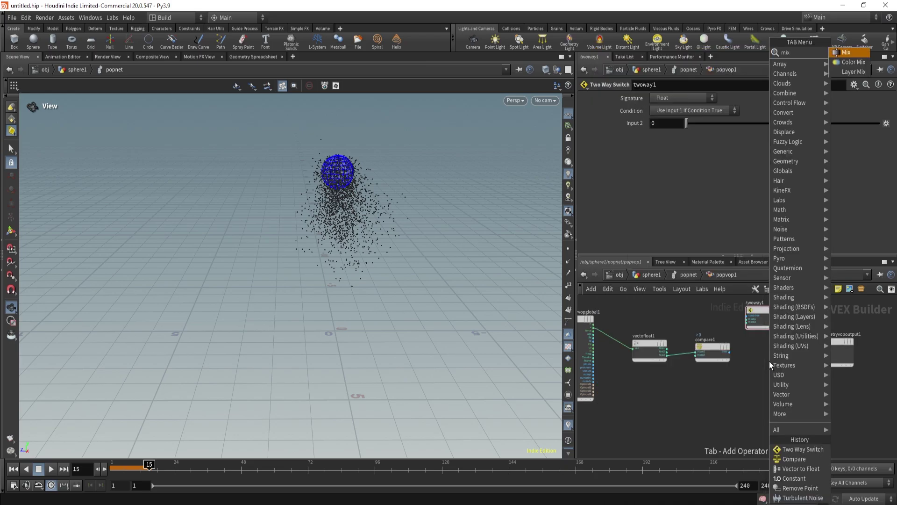
{"action": "key", "text": "Return"}
{"action": "left_click", "coordinate": [769, 361]}
{"action": "scroll", "coordinate": [770, 361], "scroll_direction": "up", "scroll_amount": 5}
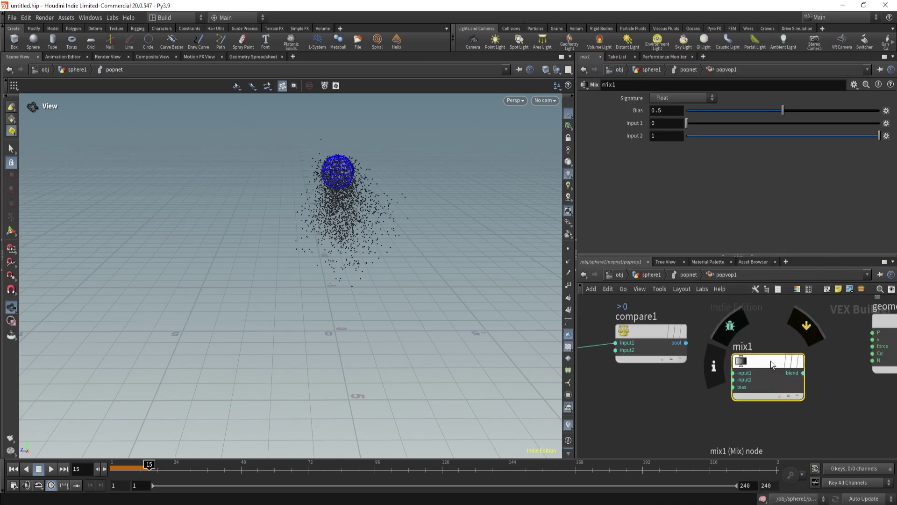
{"action": "left_click", "coordinate": [686, 345]}
{"action": "left_click", "coordinate": [745, 370]}
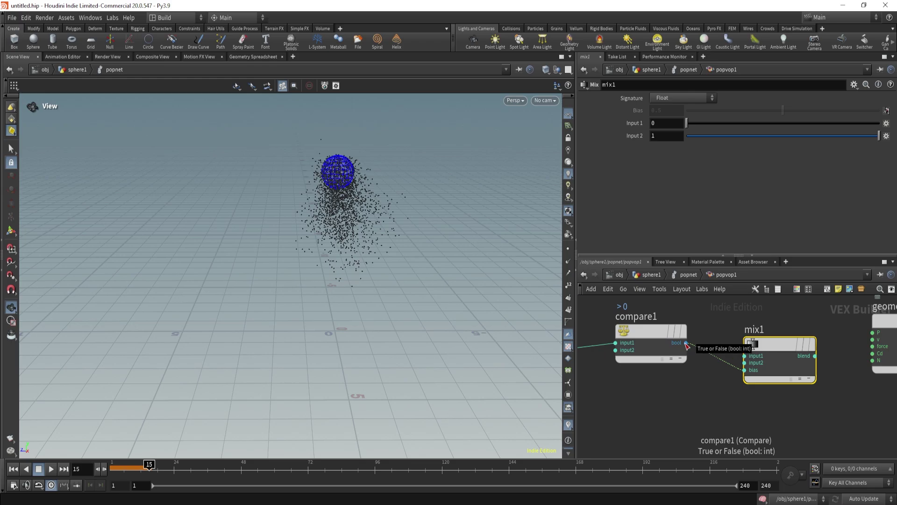
Connect mix1's blend to the output's Cd and play the particle simulation from frame 1
{"action": "left_click", "coordinate": [814, 356]}
{"action": "left_click", "coordinate": [871, 354]}
{"action": "left_click", "coordinate": [13, 468]}
{"action": "left_click", "coordinate": [51, 469]}
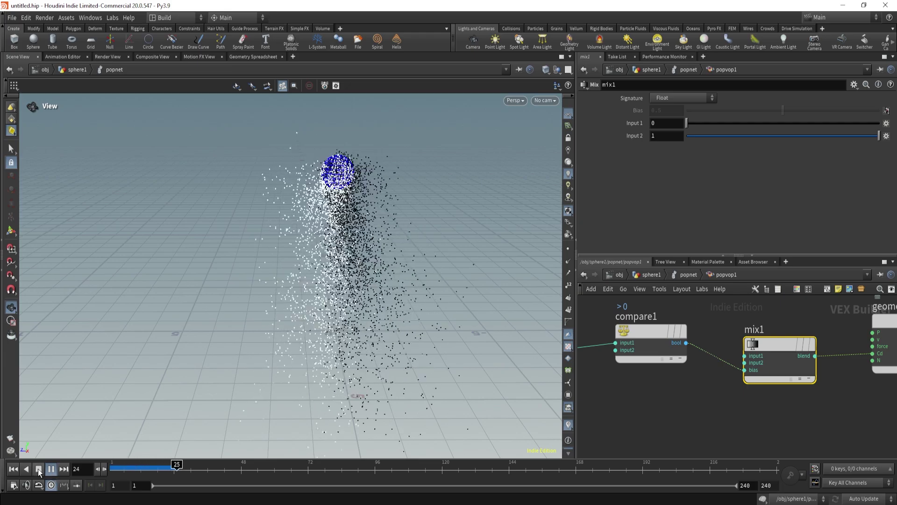
Stop the particle playback and reconnect mix1's blend from the output's Cd to its v input
{"action": "left_click", "coordinate": [39, 469]}
{"action": "scroll", "coordinate": [218, 292], "scroll_direction": "down", "scroll_amount": 2}
{"action": "mouse_move", "coordinate": [218, 292]}
{"action": "left_mouse_down"}
{"action": "mouse_move", "coordinate": [234, 274]}
{"action": "mouse_move", "coordinate": [182, 305]}
{"action": "mouse_move", "coordinate": [206, 292]}
{"action": "left_mouse_up"}
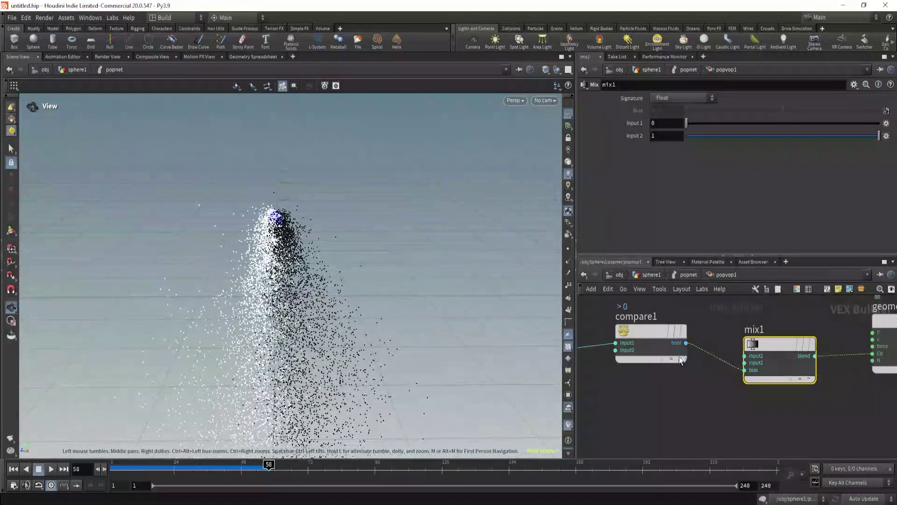
{"action": "scroll", "coordinate": [683, 358], "scroll_direction": "down", "scroll_amount": 5}
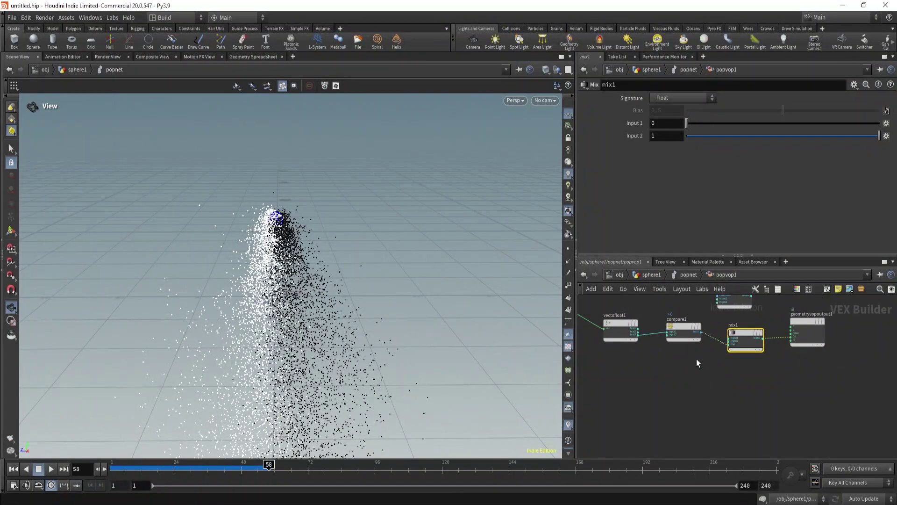
{"action": "left_click", "coordinate": [697, 359]}
{"action": "scroll", "coordinate": [635, 339], "scroll_direction": "up", "scroll_amount": 1}
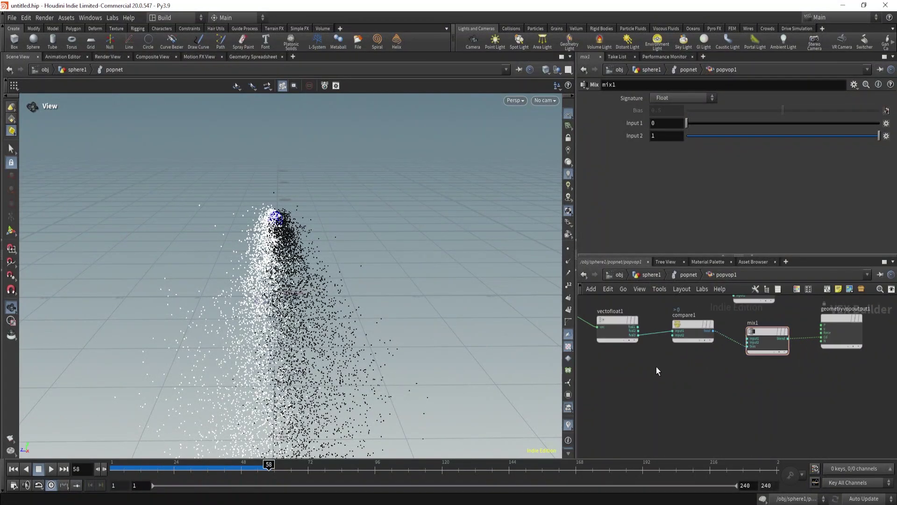
{"action": "scroll", "coordinate": [767, 338], "scroll_direction": "up", "scroll_amount": 1}
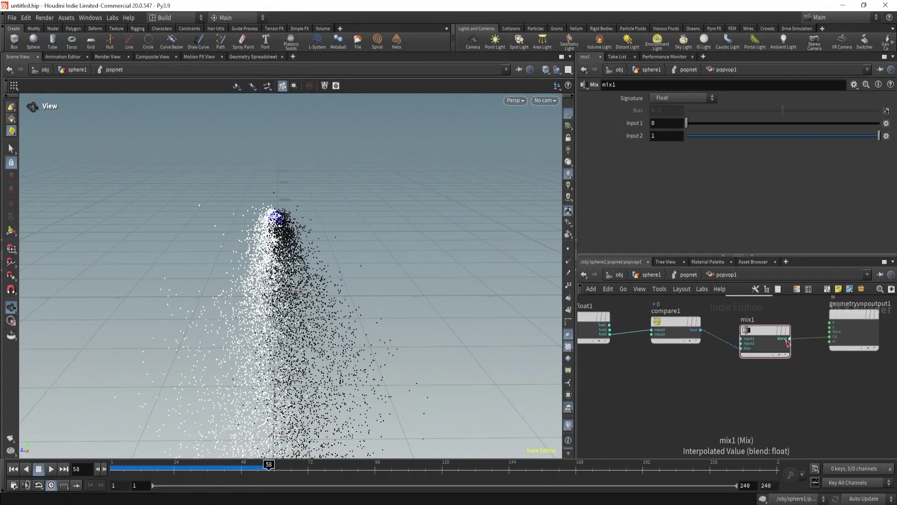
{"action": "scroll", "coordinate": [825, 331], "scroll_direction": "up", "scroll_amount": 1}
{"action": "left_click_drag", "start_coordinate": [830, 338], "coordinate": [830, 329]}
{"action": "scroll", "coordinate": [791, 368], "scroll_direction": "down", "scroll_amount": 2}
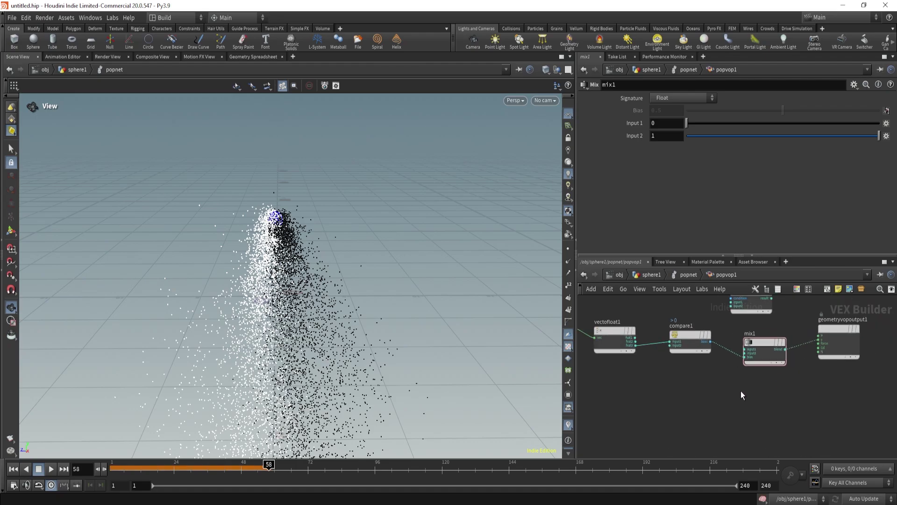
Add a Float to Vector node and place it in the empty area below compare1 and mix1
{"action": "key", "text": "Tab"}
{"action": "type", "text": "vec"}
{"action": "mouse_move", "coordinate": [743, 394]}
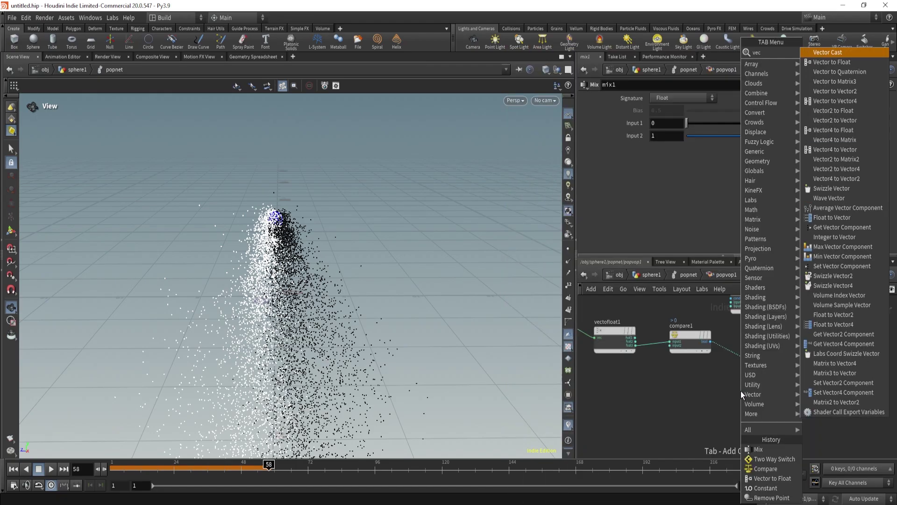
{"action": "left_click", "coordinate": [841, 227]}
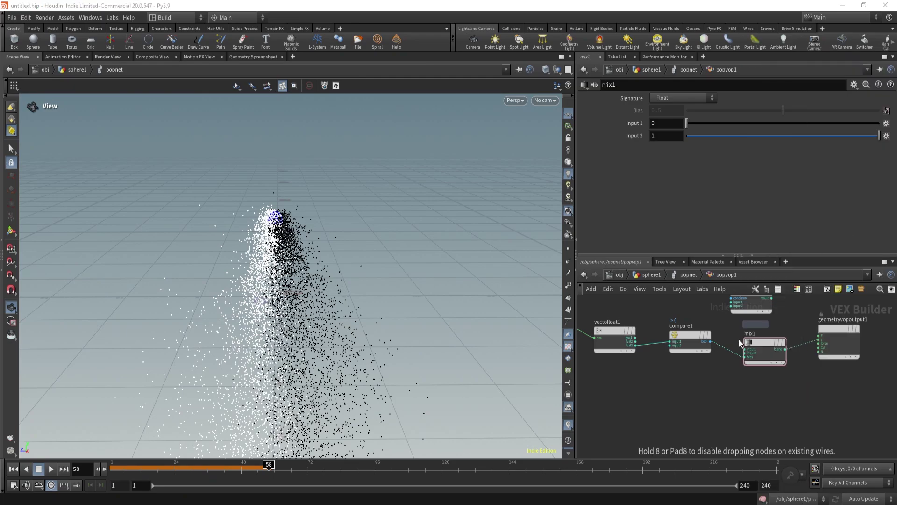
{"action": "left_click", "coordinate": [722, 382]}
{"action": "scroll", "coordinate": [722, 382], "scroll_direction": "up", "scroll_amount": 2}
{"action": "middle_click_drag", "start_coordinate": [631, 346], "coordinate": [705, 366]}
{"action": "scroll", "coordinate": [706, 365], "scroll_direction": "down", "scroll_amount": 2}
{"action": "left_click_drag", "start_coordinate": [770, 391], "coordinate": [758, 413]}
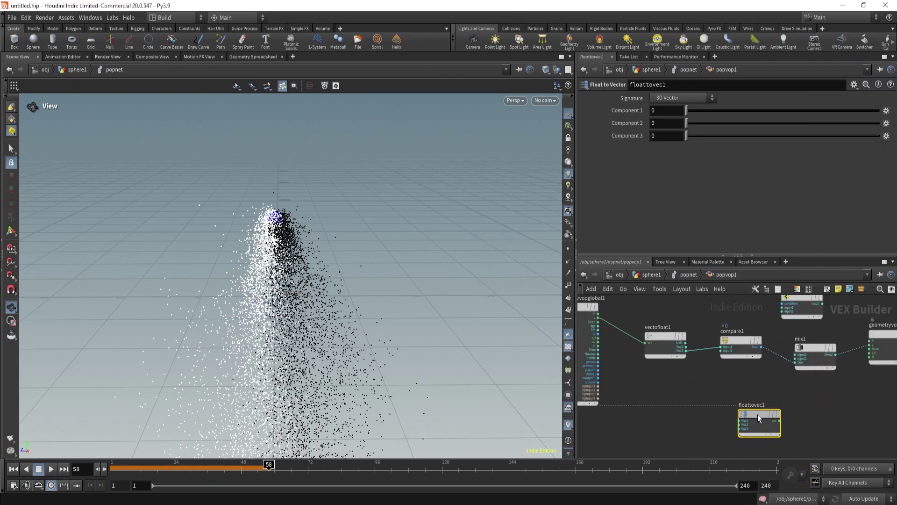
Connect the global v to mix1's input1 and rearrange the nodes so floattovec1 sits above compare1
{"action": "left_click_drag", "start_coordinate": [355, 306], "coordinate": [320, 318]}
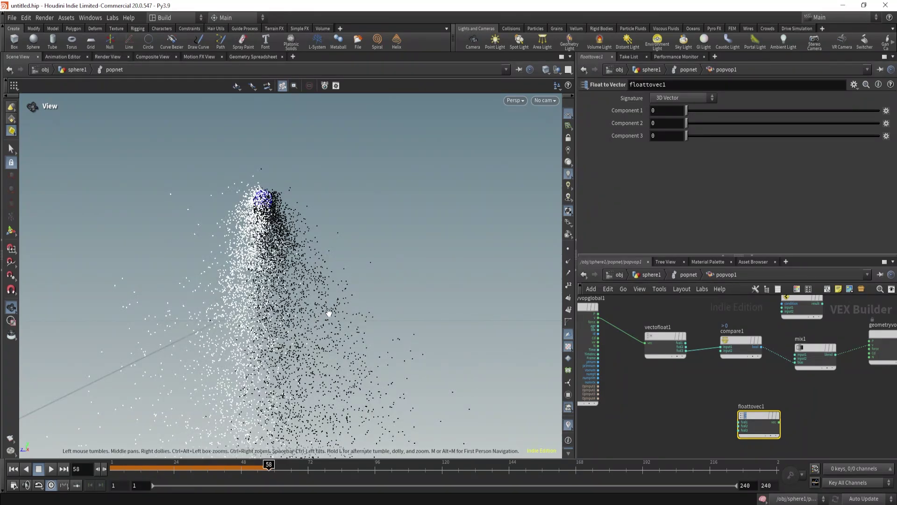
{"action": "left_click", "coordinate": [598, 318]}
{"action": "left_click", "coordinate": [795, 354]}
{"action": "left_click_drag", "start_coordinate": [637, 376], "coordinate": [730, 392]}
{"action": "left_click", "coordinate": [792, 419]}
{"action": "left_click_drag", "start_coordinate": [771, 420], "coordinate": [750, 366]}
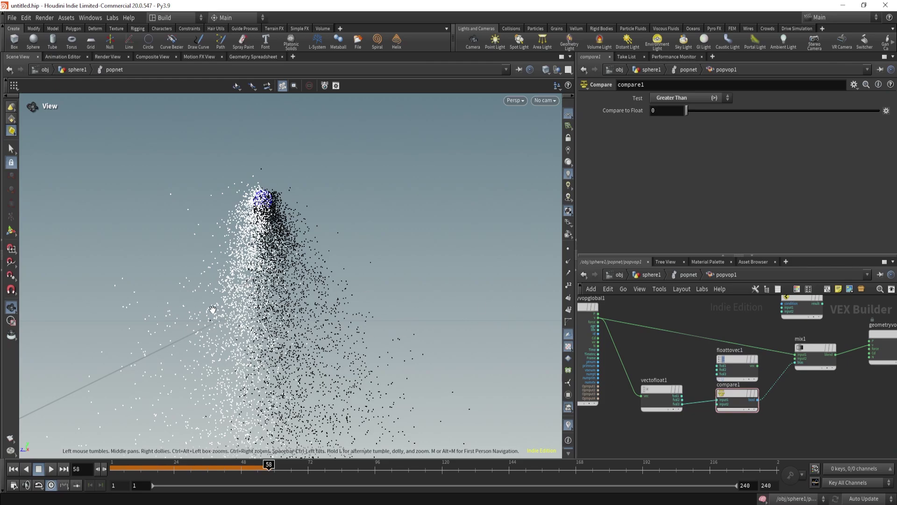
Connect vectofloat1's fval1 and fval2 to the matching floattovec1 inputs, and move compare1 lower to open a gap
{"action": "left_click", "coordinate": [682, 396]}
{"action": "left_click", "coordinate": [718, 370]}
{"action": "left_click", "coordinate": [683, 400]}
{"action": "left_click", "coordinate": [718, 369]}
{"action": "left_click_drag", "start_coordinate": [749, 366], "coordinate": [749, 360]}
{"action": "scroll", "coordinate": [750, 362], "scroll_direction": "up", "scroll_amount": 2}
{"action": "mouse_move", "coordinate": [730, 398]}
{"action": "left_click_drag", "start_coordinate": [729, 398], "coordinate": [730, 424]}
{"action": "middle_click_drag", "start_coordinate": [717, 401], "coordinate": [725, 375]}
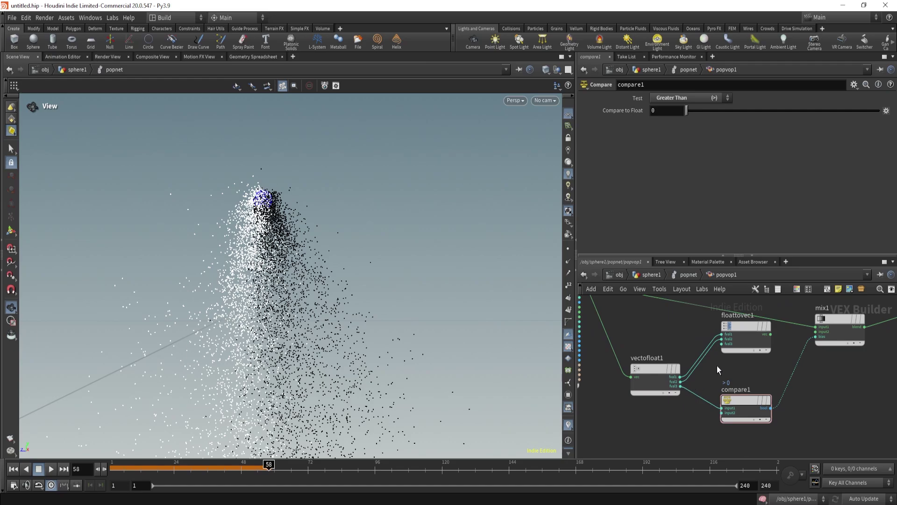
Add a Multiply Constant node between floattovec1 and compare1 with its multiplier set to .9
{"action": "key", "text": "Tab"}
{"action": "type", "text": "mul"}
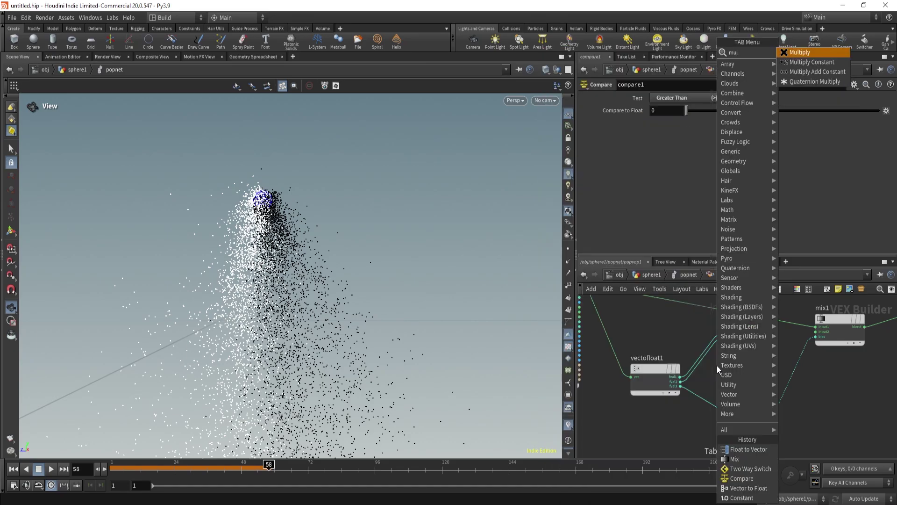
{"action": "key", "text": "Down"}
{"action": "key", "text": "Return"}
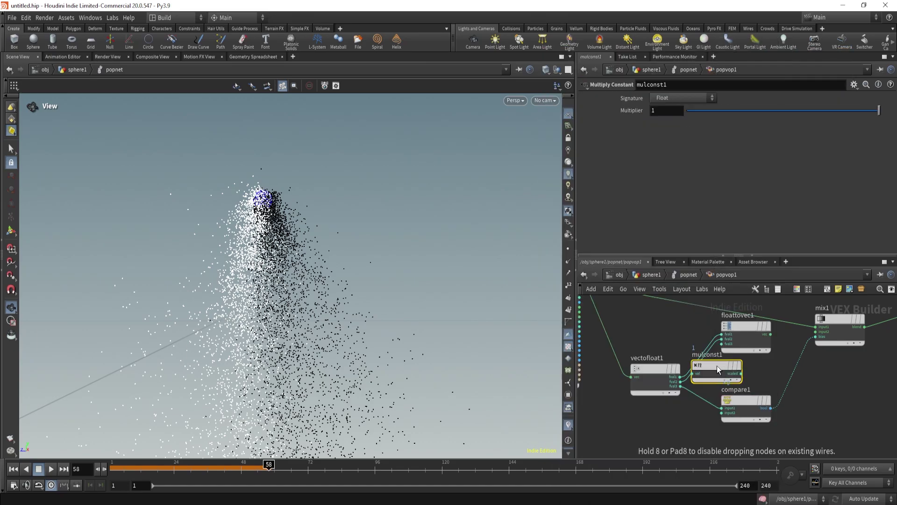
{"action": "left_click", "coordinate": [732, 367]}
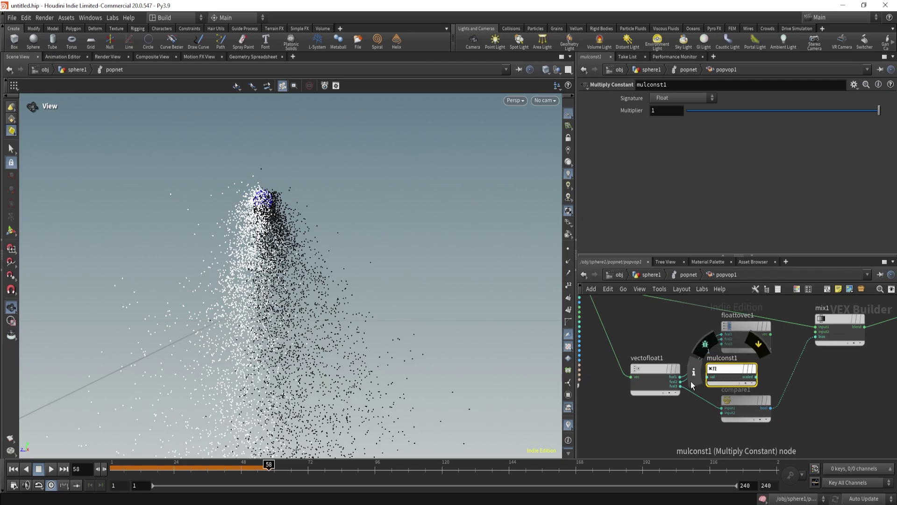
{"action": "left_click", "coordinate": [665, 110]}
{"action": "key", "text": "Return"}
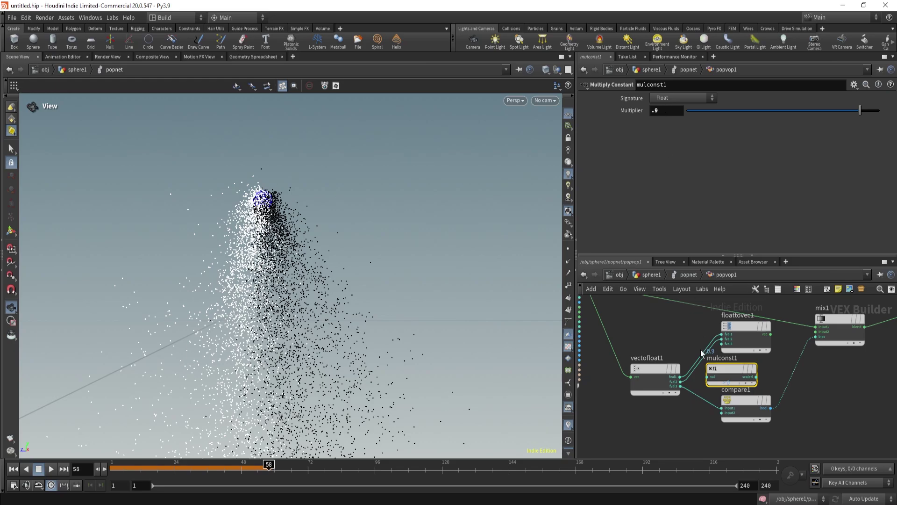
Route vectofloat1's fval3 through mulconst1 into floattovec1's fval3, and connect floattovec1's vec to mix1's input2
{"action": "scroll", "coordinate": [701, 355], "scroll_direction": "up", "scroll_amount": 2}
{"action": "left_click", "coordinate": [774, 382]}
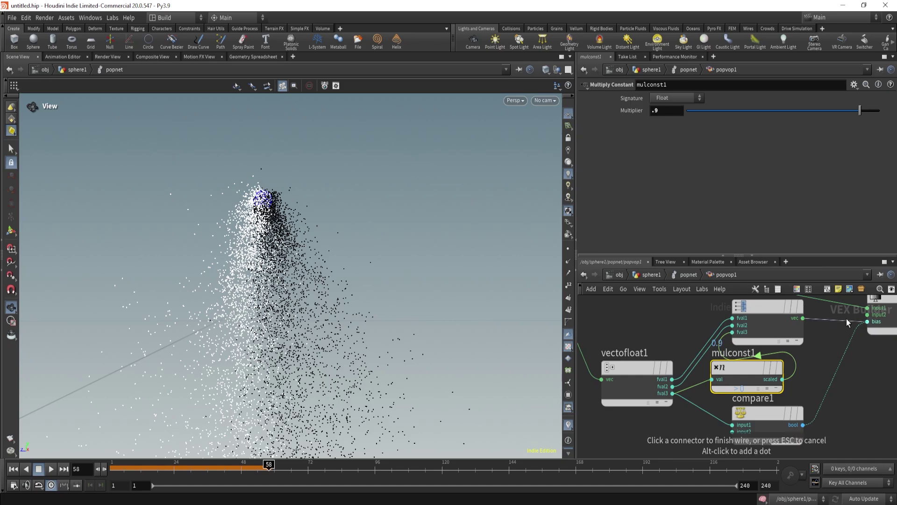
{"action": "key", "text": "ctrl+z"}
{"action": "left_click", "coordinate": [802, 319]}
{"action": "key", "text": "Escape"}
Play the particle simulation from frame 1, inspect the spread from several angles and scrub back to frame 54
{"action": "left_click", "coordinate": [13, 469]}
{"action": "left_click", "coordinate": [54, 470]}
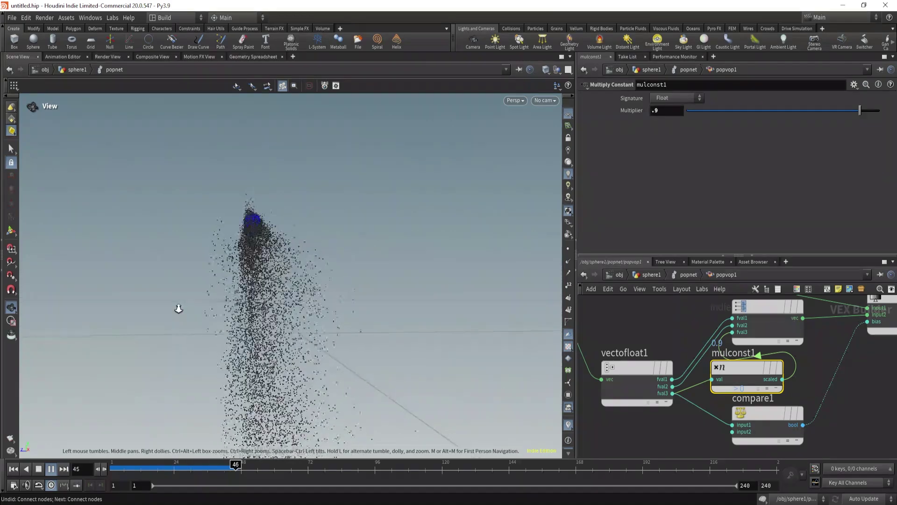
{"action": "mouse_move", "coordinate": [251, 312]}
{"action": "left_mouse_down"}
{"action": "mouse_move", "coordinate": [249, 295]}
{"action": "mouse_move", "coordinate": [256, 329]}
{"action": "left_mouse_up"}
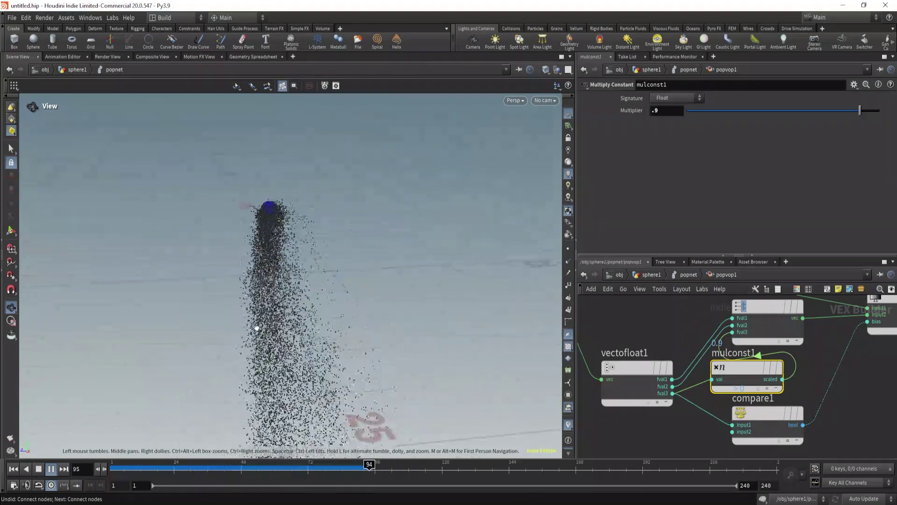
{"action": "left_click_drag", "start_coordinate": [266, 466], "coordinate": [258, 467]}
Set mulconst1's multiplier to .5 and replay the particle simulation from frame 1, stopping at frame 71
{"action": "left_click", "coordinate": [660, 115]}
{"action": "type", "text": ".5"}
{"action": "key", "text": "Return"}
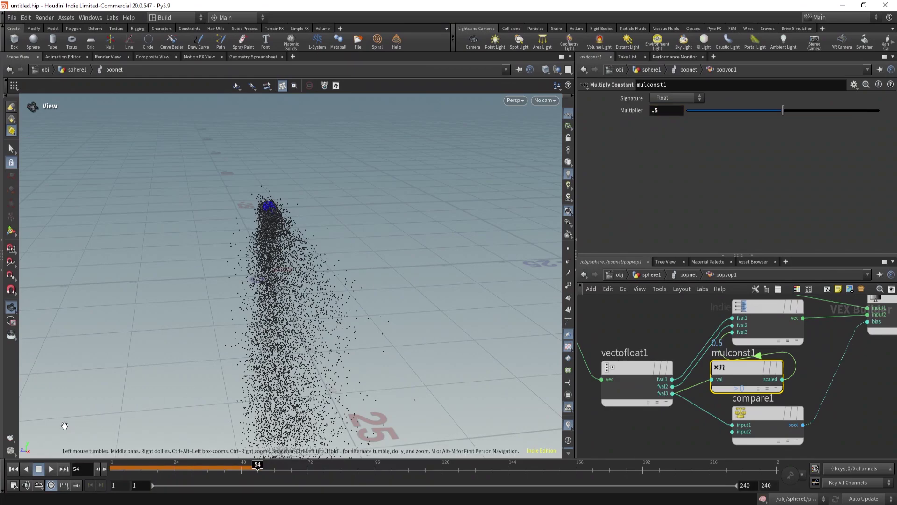
{"action": "left_click", "coordinate": [13, 469]}
{"action": "left_click", "coordinate": [51, 468]}
{"action": "mouse_move", "coordinate": [136, 313]}
{"action": "left_mouse_down"}
{"action": "mouse_move", "coordinate": [156, 282]}
{"action": "mouse_move", "coordinate": [204, 260]}
{"action": "mouse_move", "coordinate": [214, 245]}
{"action": "mouse_move", "coordinate": [252, 255]}
{"action": "mouse_move", "coordinate": [280, 245]}
{"action": "left_mouse_up"}
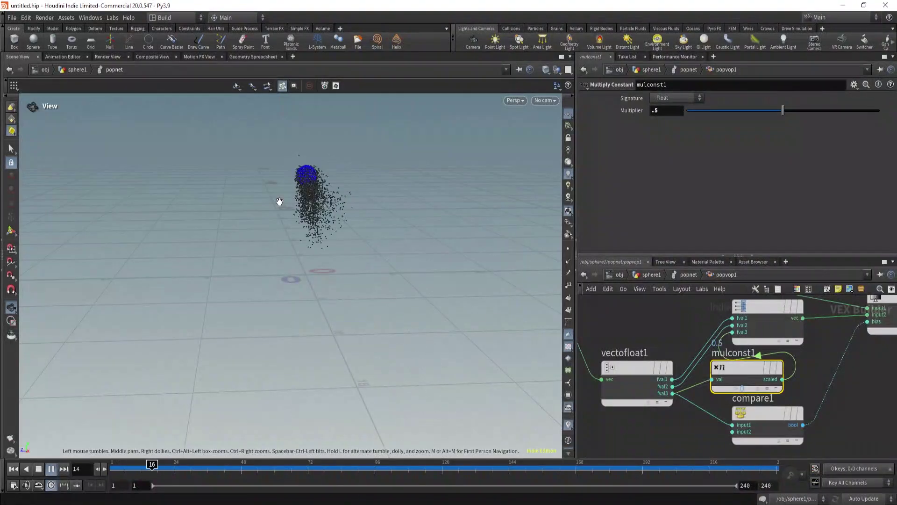
{"action": "right_click_drag", "start_coordinate": [279, 201], "coordinate": [427, 156]}
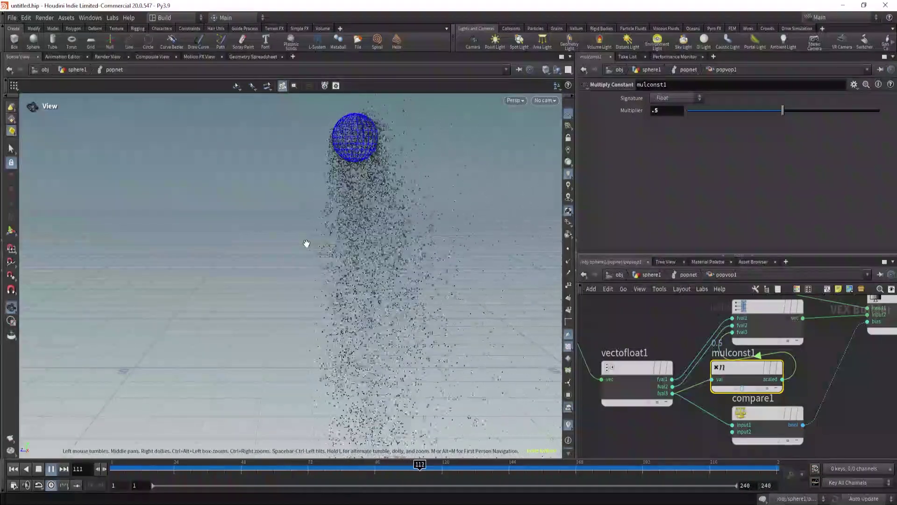
{"action": "left_click", "coordinate": [306, 468]}
Return to the popnet network and insert a POP Wrangle node between popforce1 and popvop1
{"action": "scroll", "coordinate": [654, 346], "scroll_direction": "down", "scroll_amount": 3}
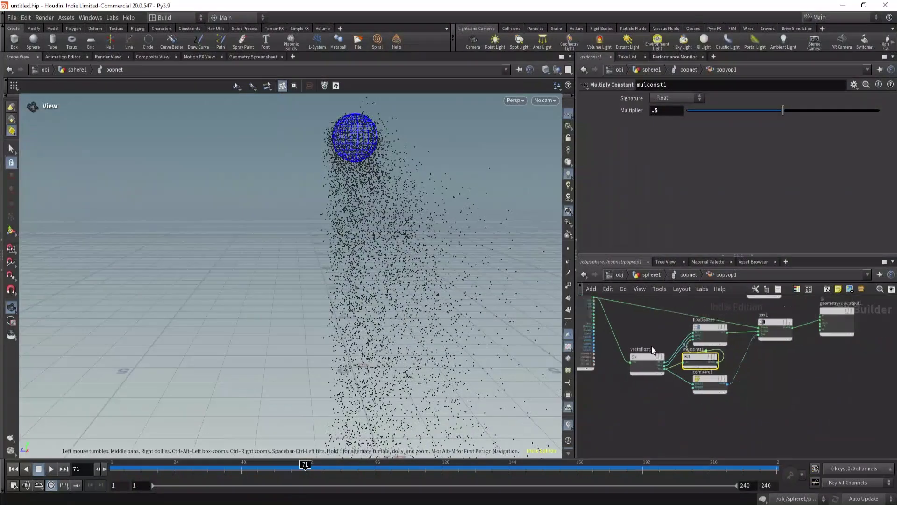
{"action": "left_click", "coordinate": [644, 348]}
{"action": "left_click_drag", "start_coordinate": [644, 346], "coordinate": [637, 335]}
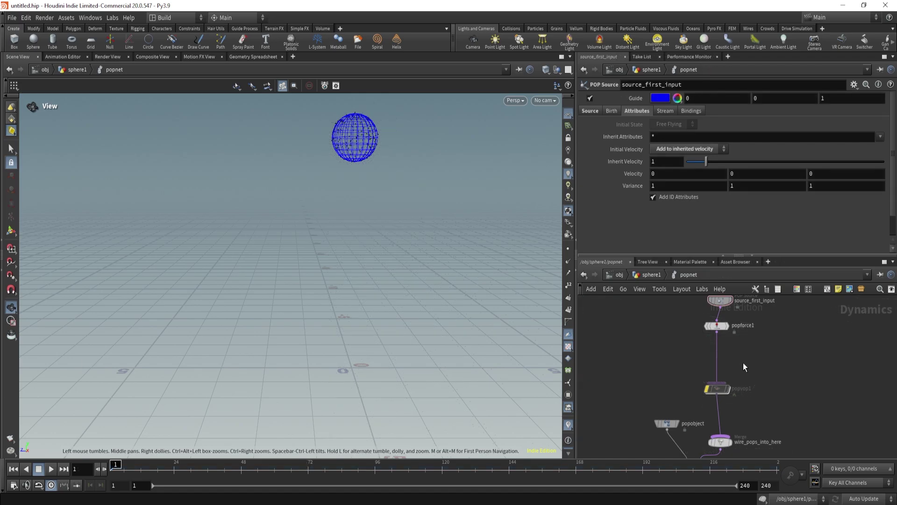
{"action": "key", "text": "Tab"}
{"action": "type", "text": "popwr"}
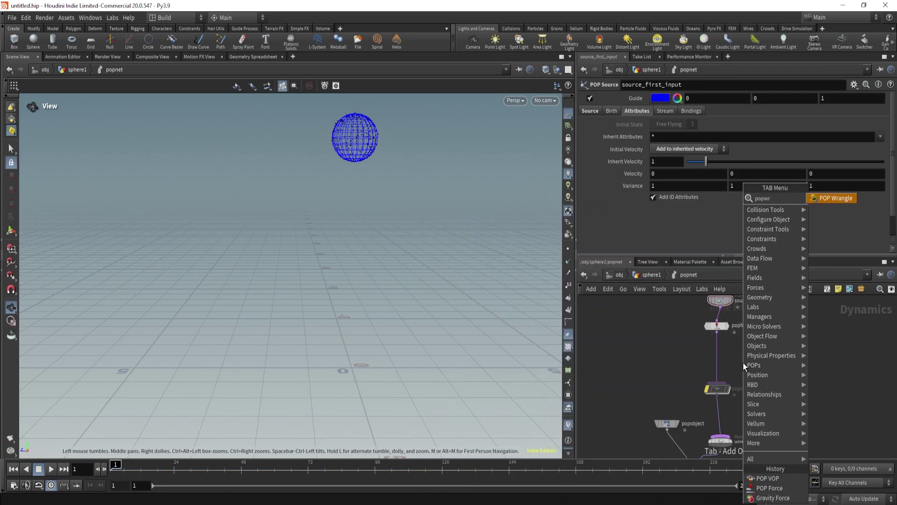
{"action": "key", "text": "Return"}
{"action": "left_click", "coordinate": [718, 358]}
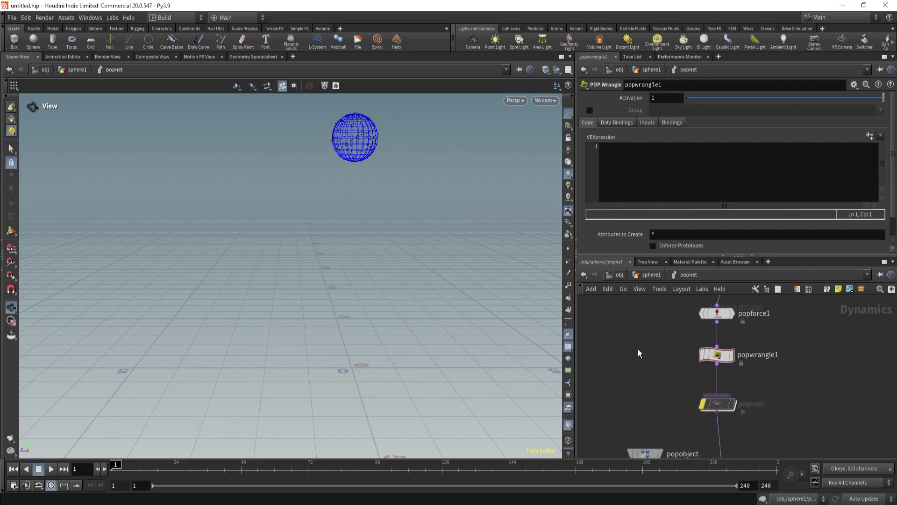
Begin popwrangle1's VEXpression with if(@v.z > 0) and check compare1's settings inside popvop1
{"action": "left_click", "coordinate": [641, 159]}
{"action": "type", "text": "if(@v.z > 0)"}
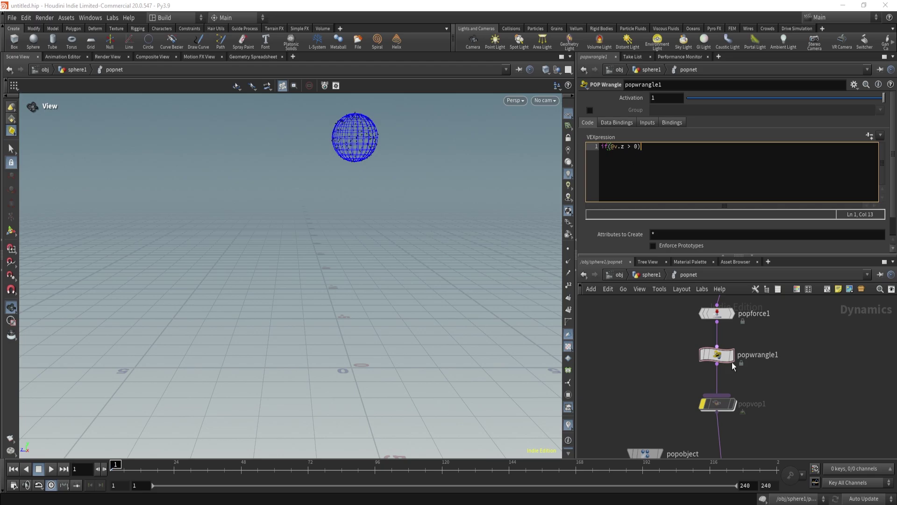
{"action": "double_click", "coordinate": [717, 404]}
{"action": "left_click", "coordinate": [708, 402]}
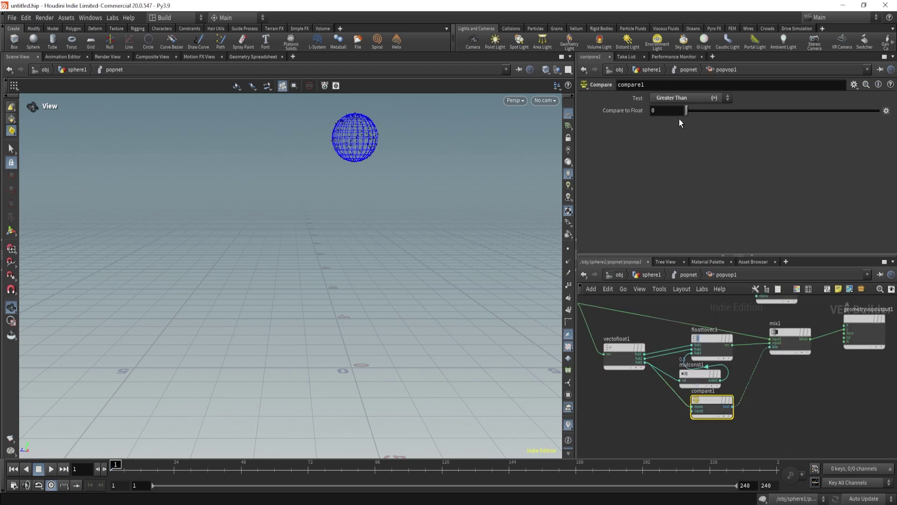
{"action": "key", "text": "u"}
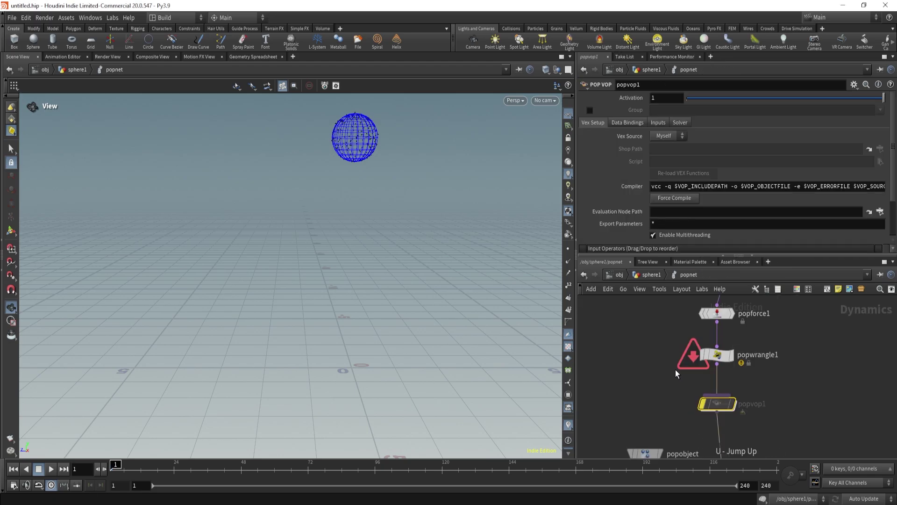
Open a braced body for popwrangle1's if statement and add the line @v.z *= .9; inside it
{"action": "left_click", "coordinate": [719, 355]}
{"action": "left_click", "coordinate": [656, 151]}
{"action": "type", "text": "{"}
{"action": "key", "text": "Return"}
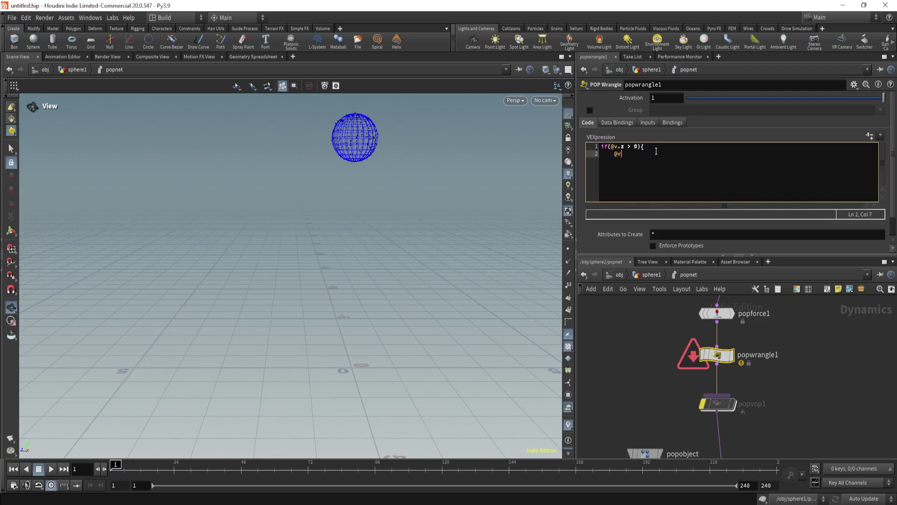
{"action": "type", "text": "@v.z *= .9;"}
{"action": "key", "text": "Return"}
Close the if body and add an else branch containing @v = @v; to popwrangle1's code
{"action": "type", "text": "}else{"}
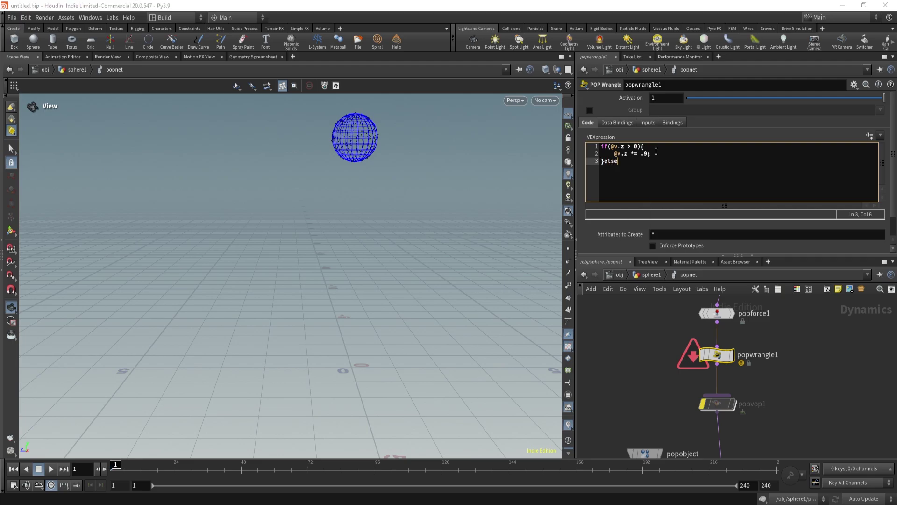
{"action": "key", "text": "Return"}
{"action": "key", "text": "Return"}
{"action": "type", "text": "}"}
{"action": "key", "text": "Up"}
{"action": "type", "text": "@v = @v;"}
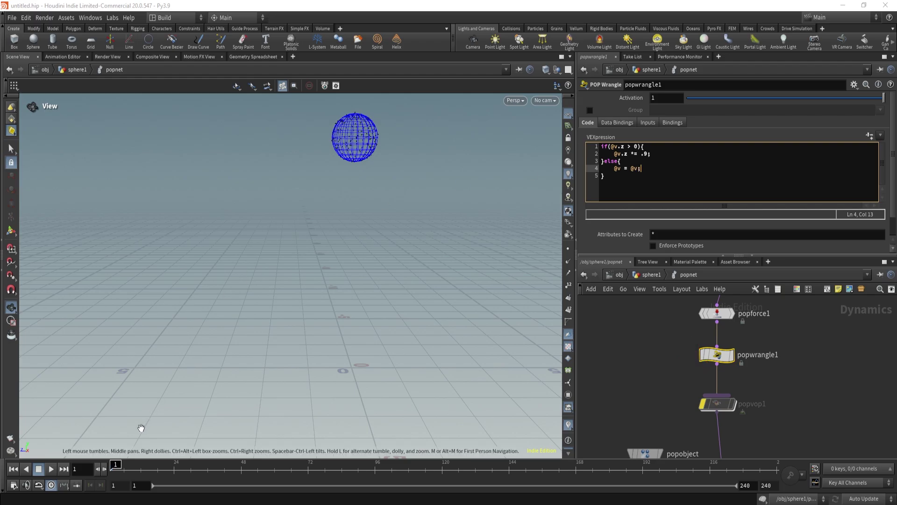
Play the simulation to frame 37 and change the @v.z multiplier in popwrangle1's if branch to .5
{"action": "left_click", "coordinate": [50, 469]}
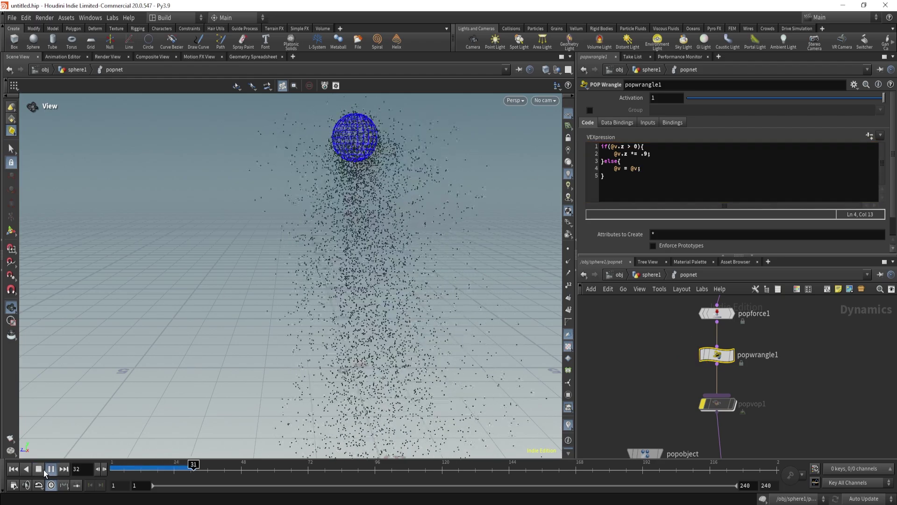
{"action": "left_click", "coordinate": [50, 469]}
{"action": "left_click", "coordinate": [644, 155]}
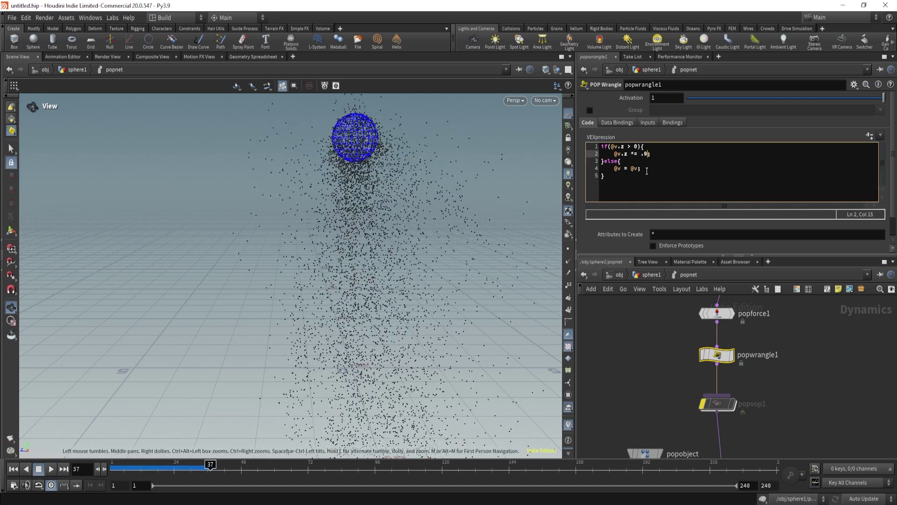
{"action": "key", "text": "BackSpace"}
{"action": "type", "text": "6"}
{"action": "key", "text": "BackSpace"}
{"action": "type", "text": "5"}
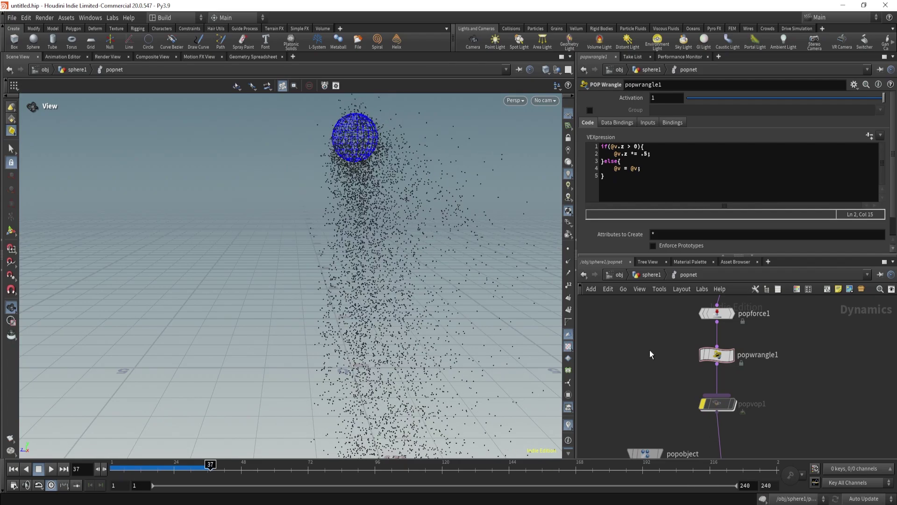
Replay the simulation from frame 1 and examine the particle spread alongside popwrangle1's if and else velocity lines
{"action": "left_click_drag", "start_coordinate": [433, 249], "coordinate": [333, 247]}
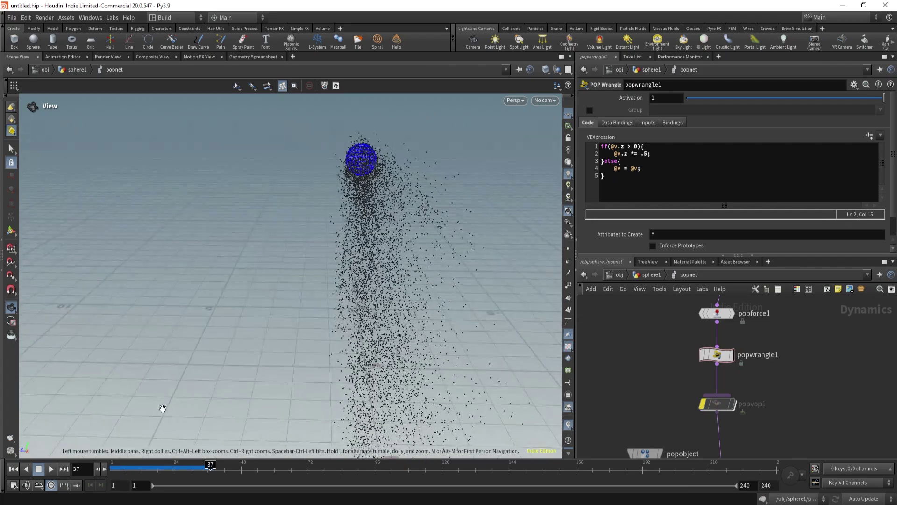
{"action": "left_click", "coordinate": [15, 470]}
{"action": "left_click", "coordinate": [51, 470]}
{"action": "left_click_drag", "start_coordinate": [274, 309], "coordinate": [262, 283]}
{"action": "left_click", "coordinate": [180, 468]}
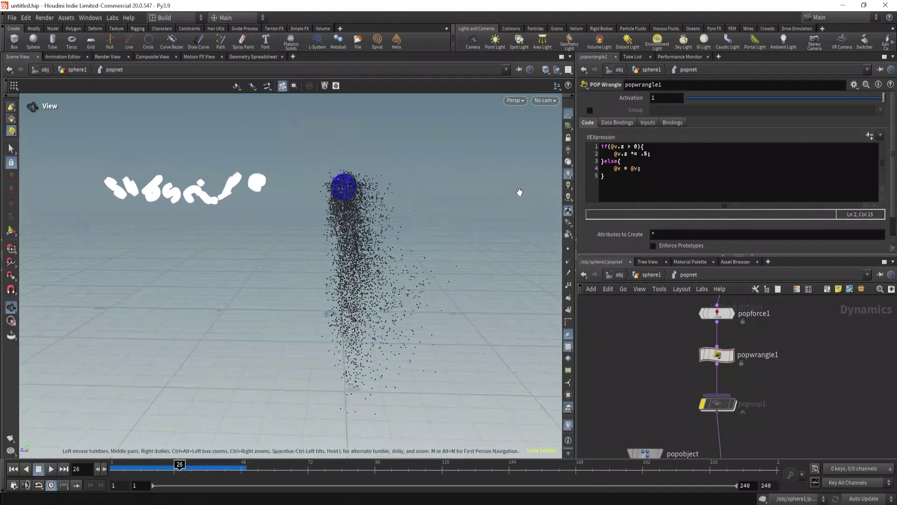
{"action": "left_click_drag", "start_coordinate": [615, 154], "coordinate": [666, 155]}
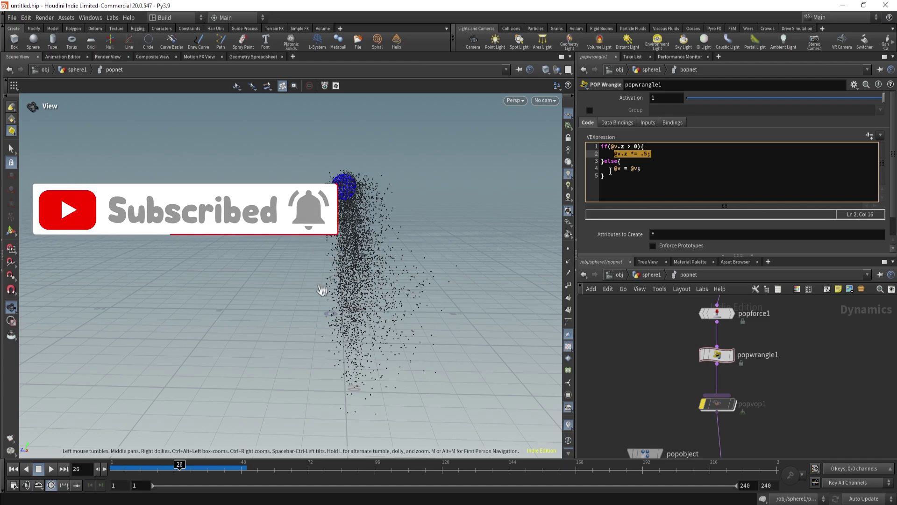
{"action": "left_click_drag", "start_coordinate": [611, 169], "coordinate": [662, 168]}
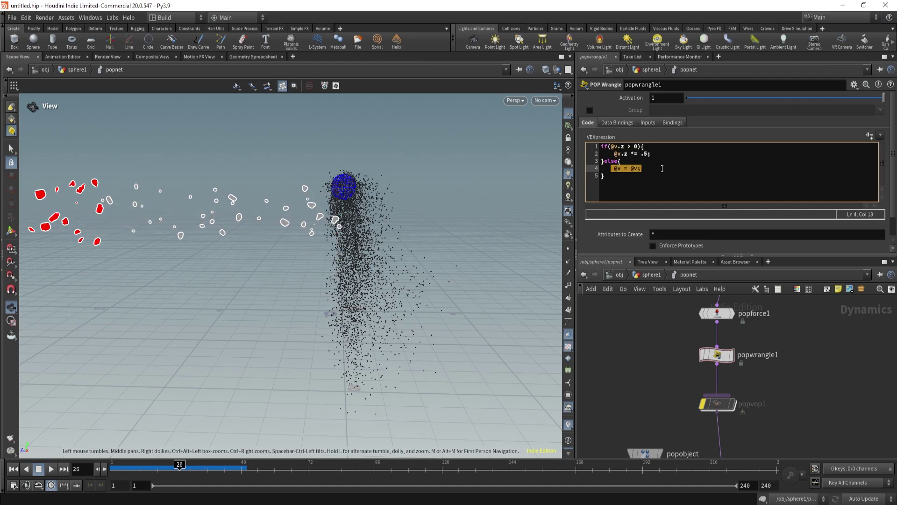
{"action": "scroll", "coordinate": [663, 377], "scroll_direction": "down", "scroll_amount": 2}
{"action": "scroll", "coordinate": [663, 377], "scroll_direction": "down", "scroll_amount": 1}
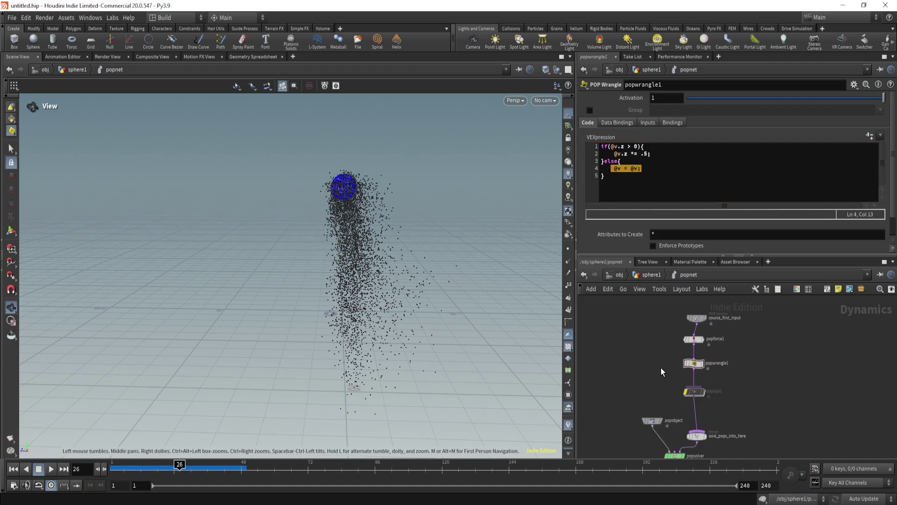